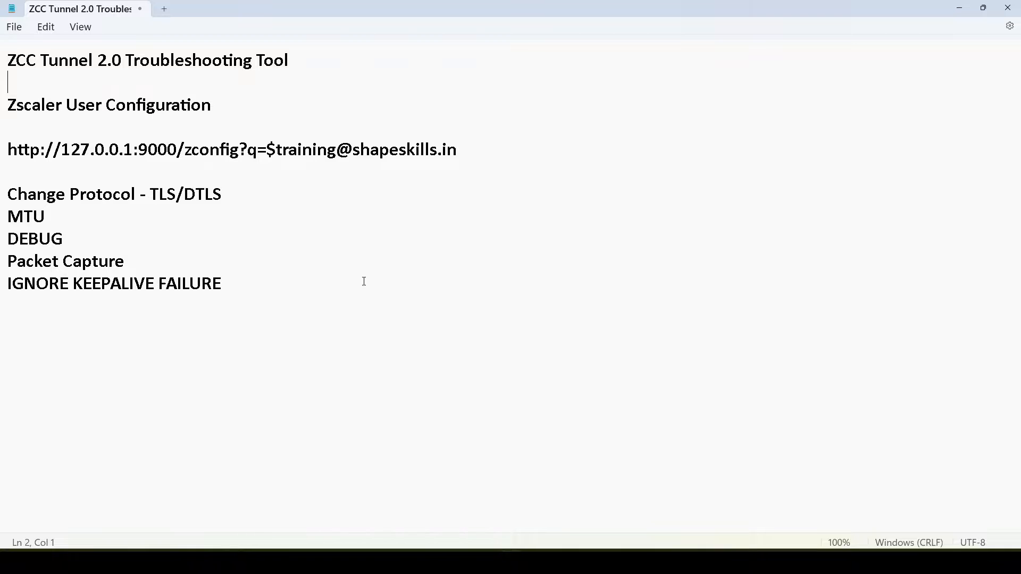
Append "--" to the "Zscaler User Configuration" heading in the notes
left_click(219, 102)
type("--")
Examine the configuration URL in the notes part by part: the whole address, port and path, and the user's e-mail after the $ sign
left_click_drag(460, 149, 3, 149)
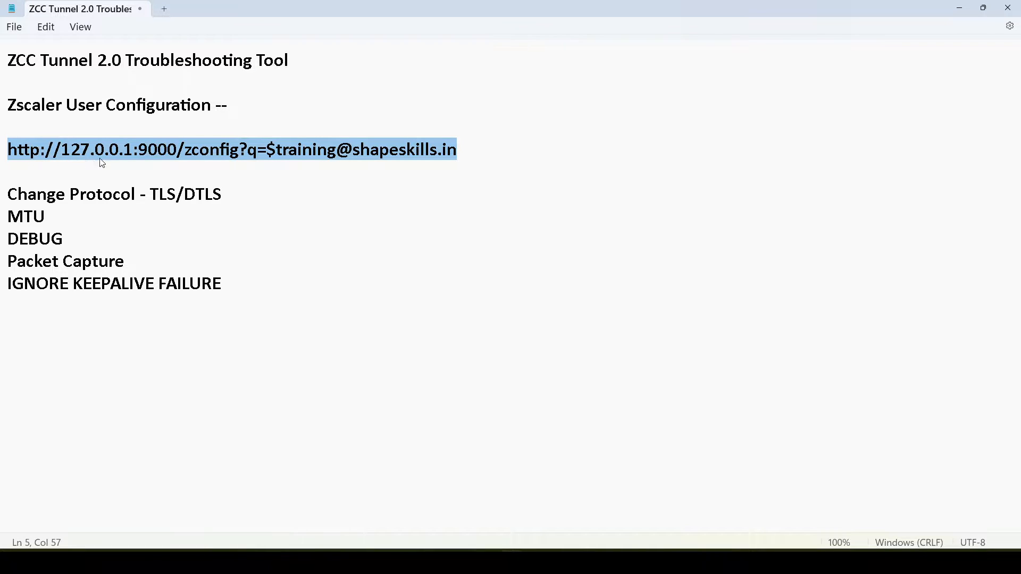
left_click(147, 151)
left_click_drag(138, 151, 274, 155)
left_click(177, 151)
left_click(260, 153)
left_click(281, 152)
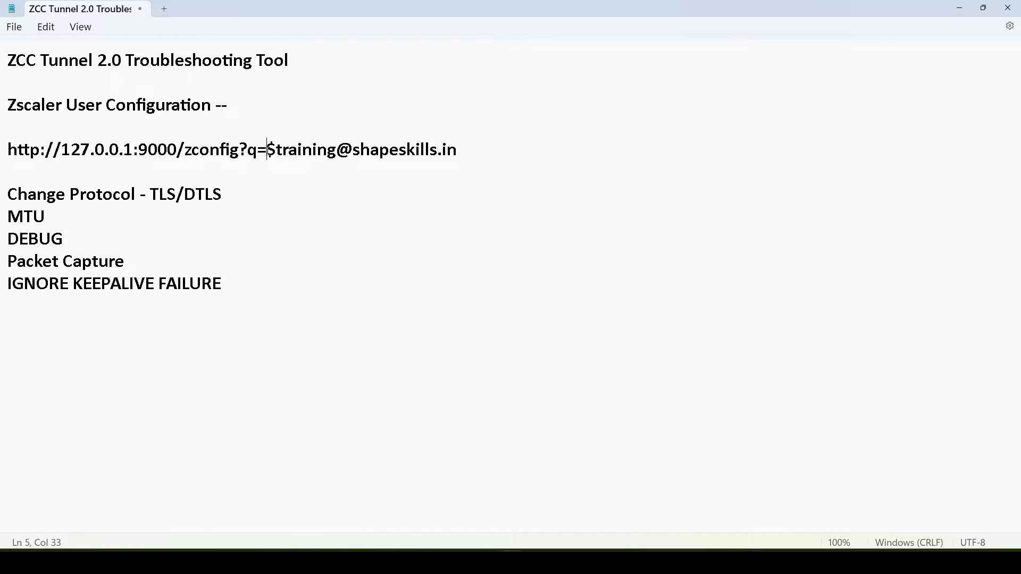
left_click_drag(276, 151, 469, 156)
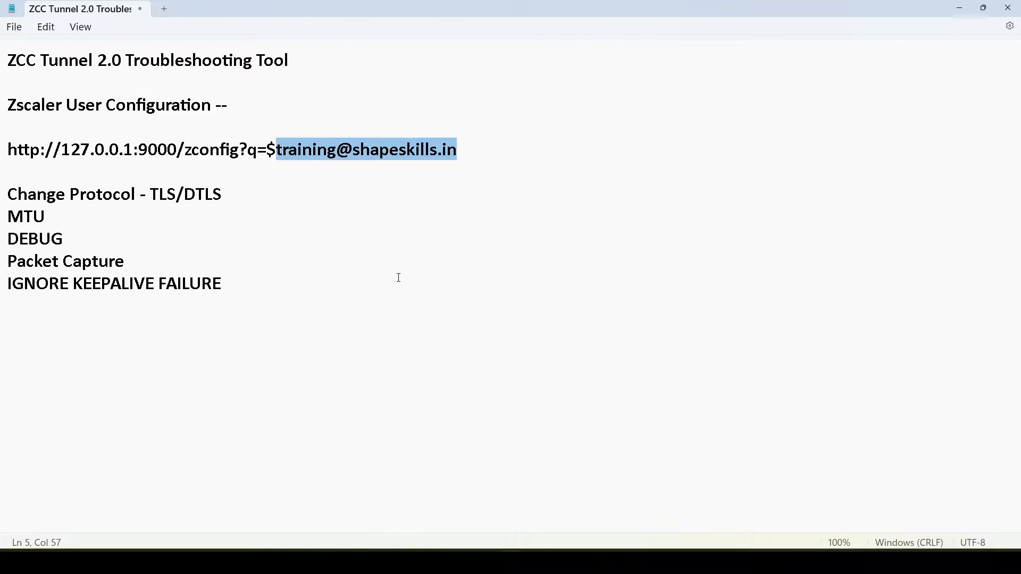
Bring up Zscaler Client Connector to check its username against the URL, and return to the URL in the notes
left_click(488, 562)
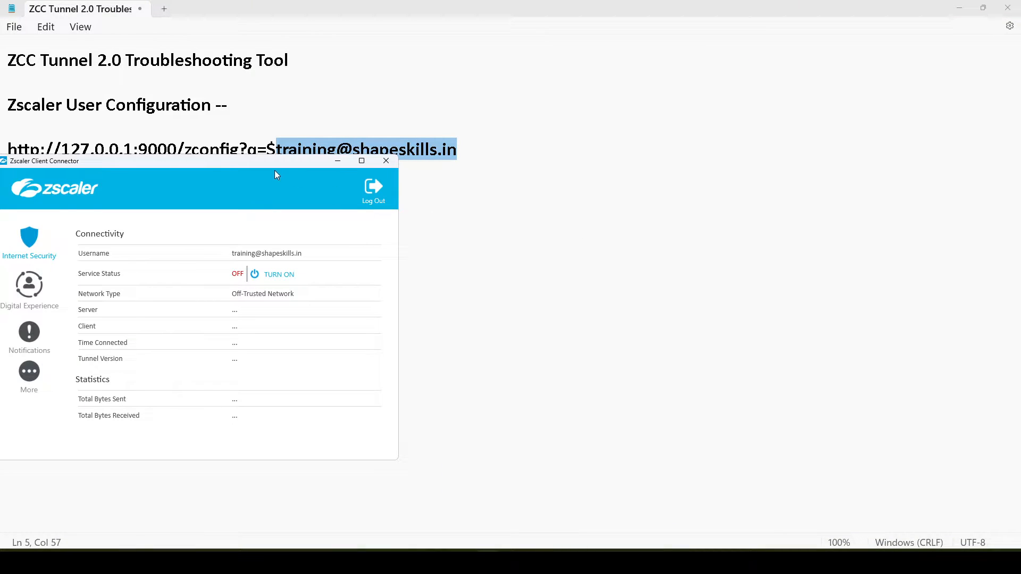
left_click_drag(266, 160, 759, 155)
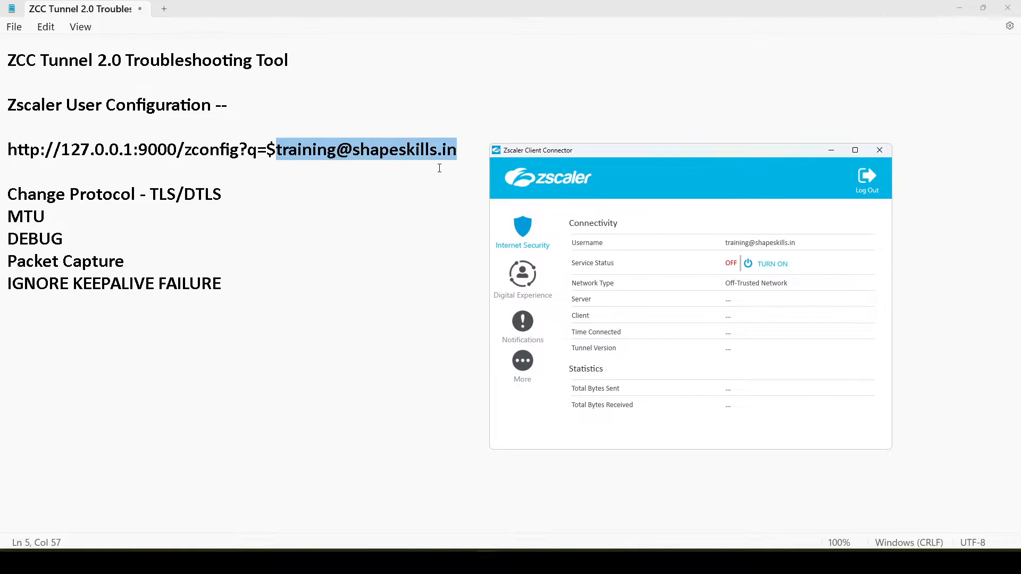
left_click(224, 169)
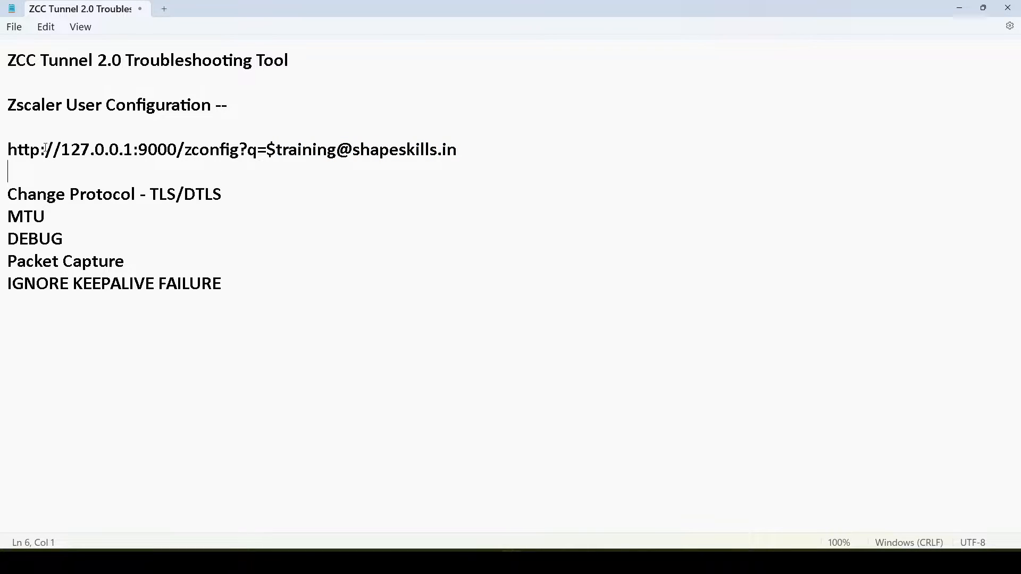
left_click_drag(458, 154, 56, 142)
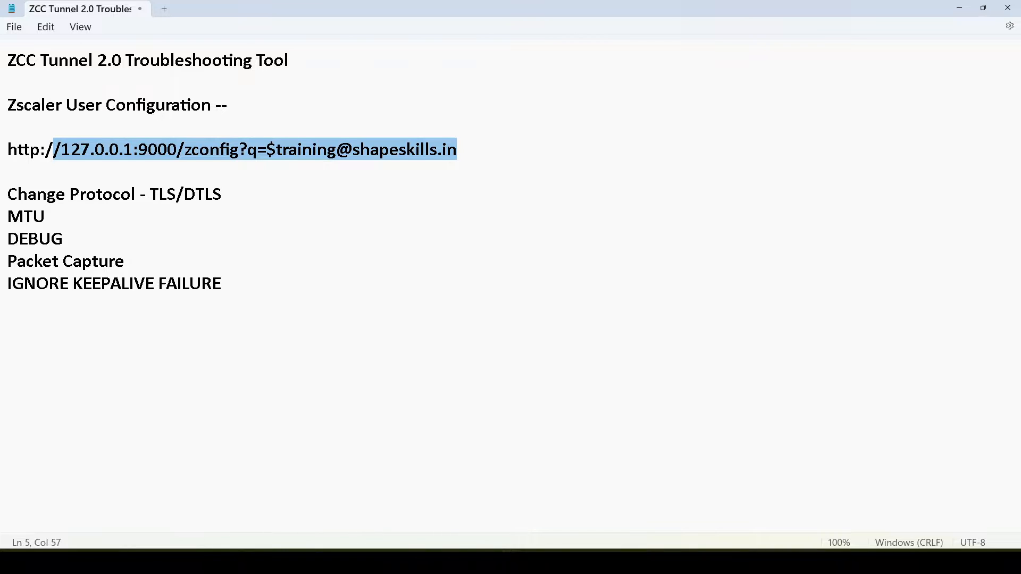
Switch to Microsoft Edge and examine the address of the Zscaler User Configuration page
mouse_move(465, 562)
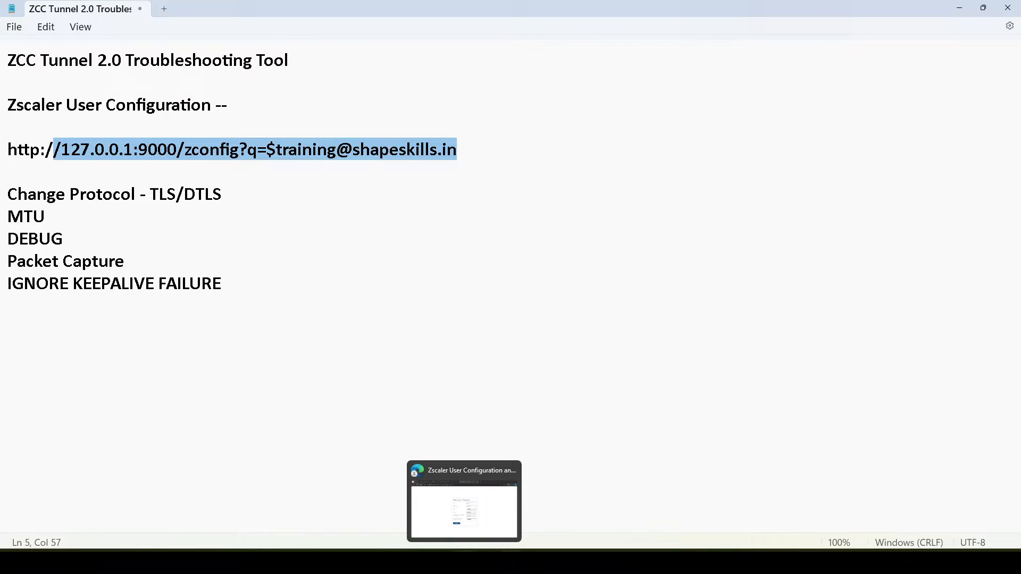
left_click(434, 519)
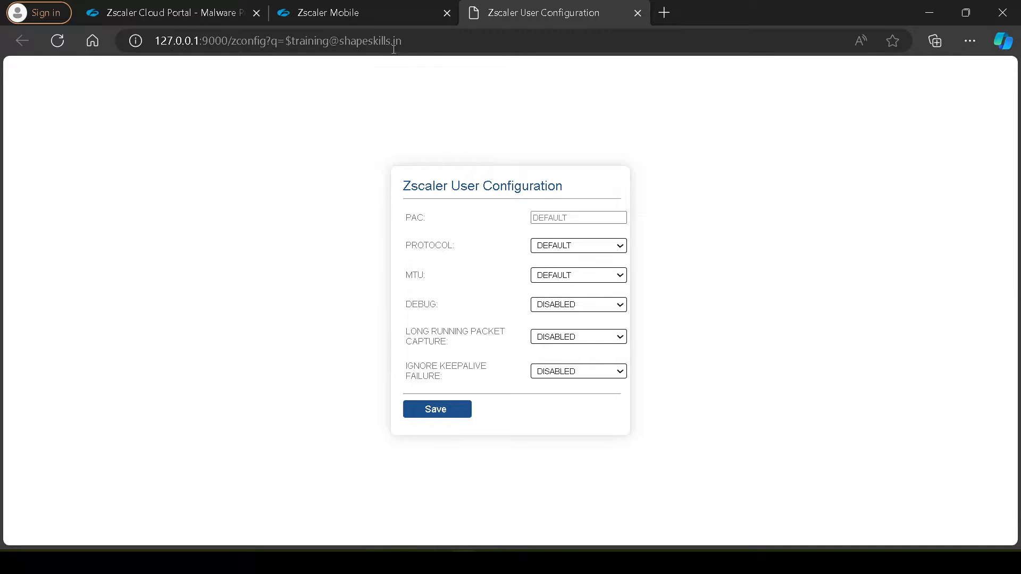
left_click_drag(393, 46, 152, 47)
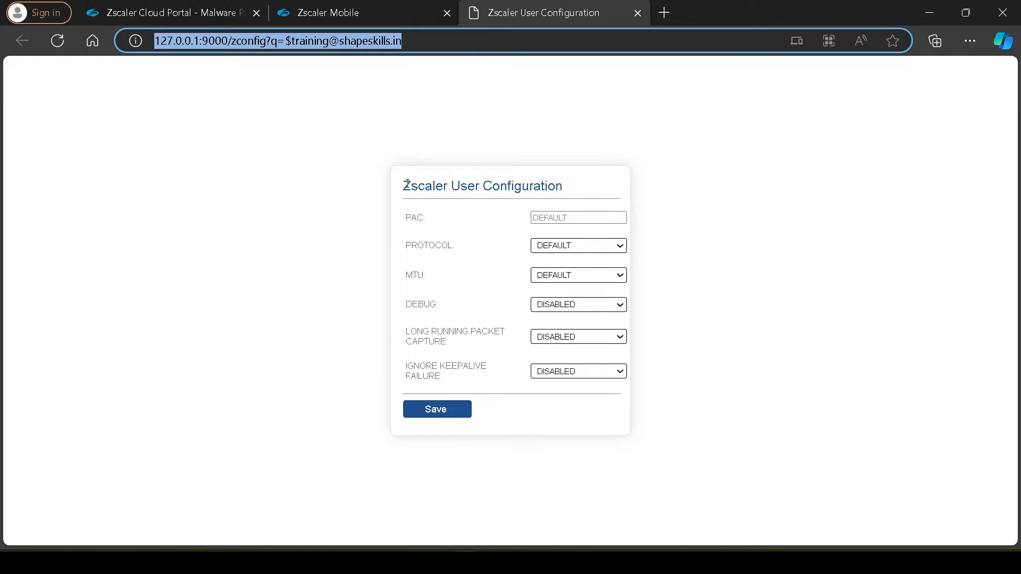
left_click(345, 175)
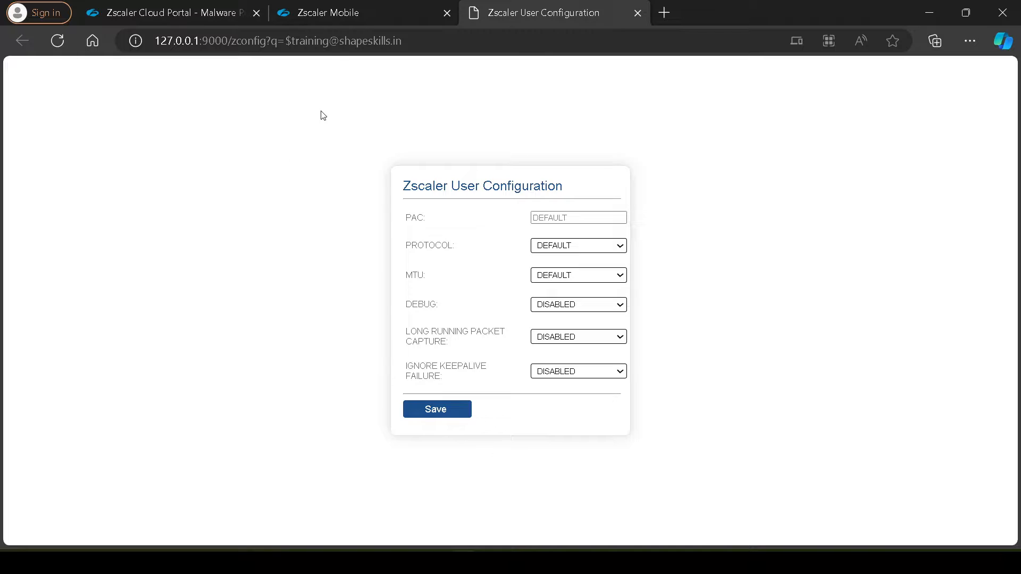
left_click_drag(406, 43, 155, 41)
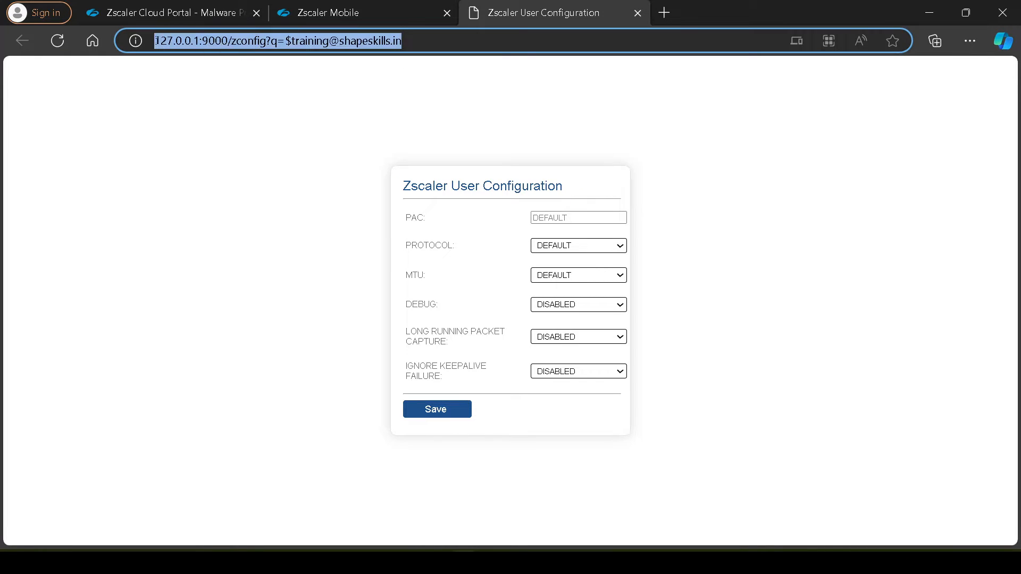
left_click(241, 164)
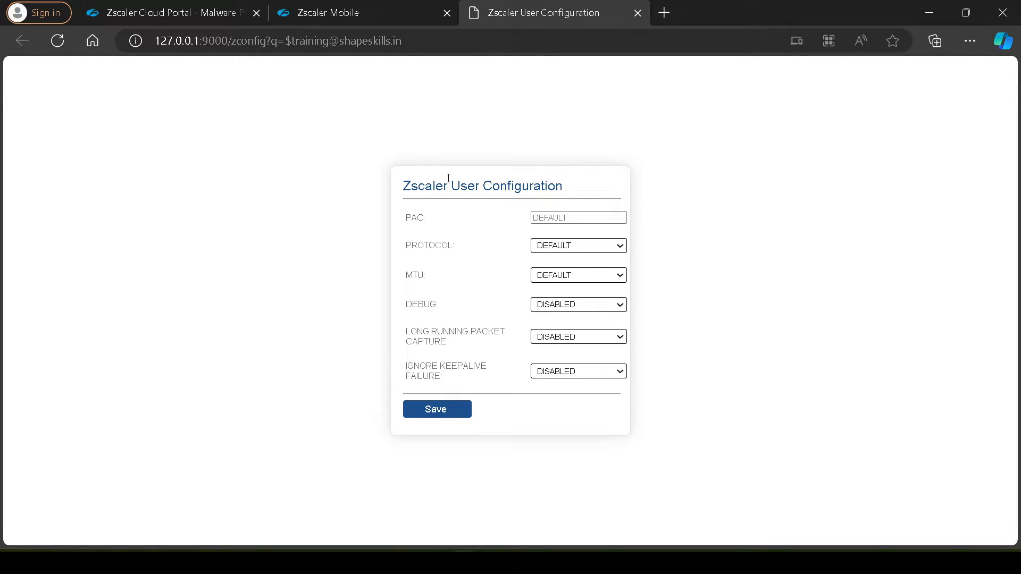
Return to Notepad and highlight the loopback address 127.0.0.1 and the port 9000 in the URL
left_click(509, 562)
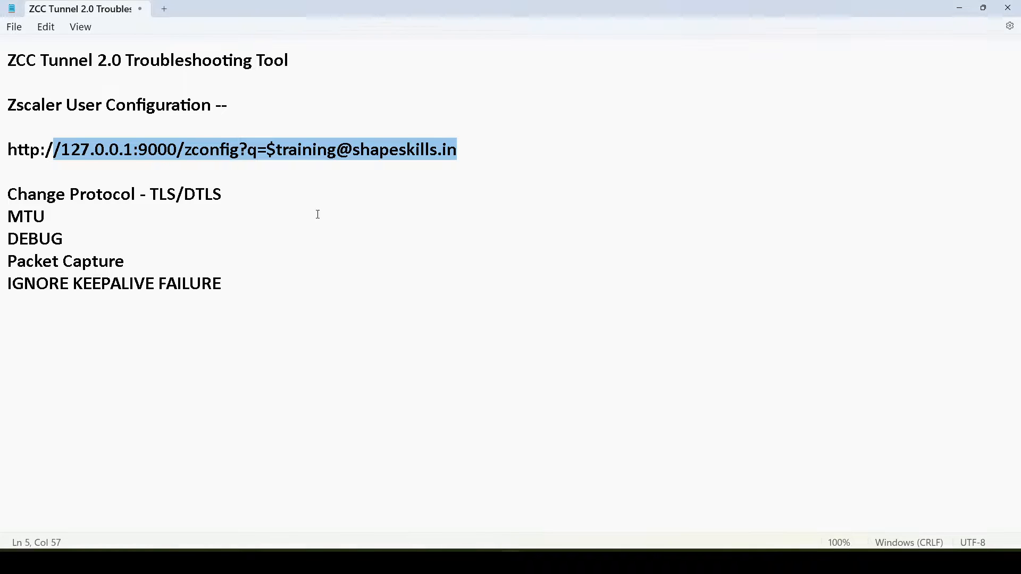
left_click(318, 215)
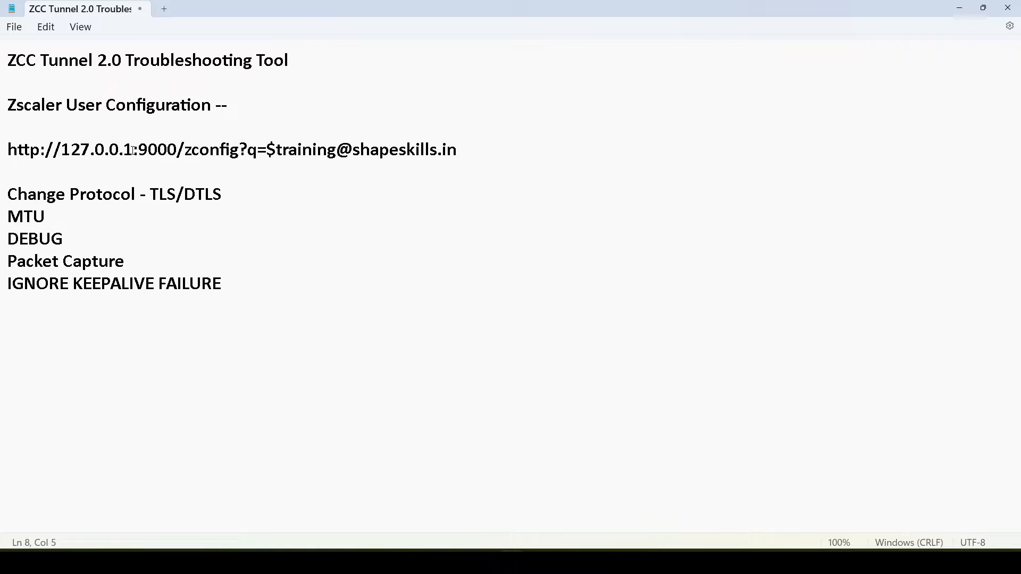
left_click_drag(132, 153, 65, 155)
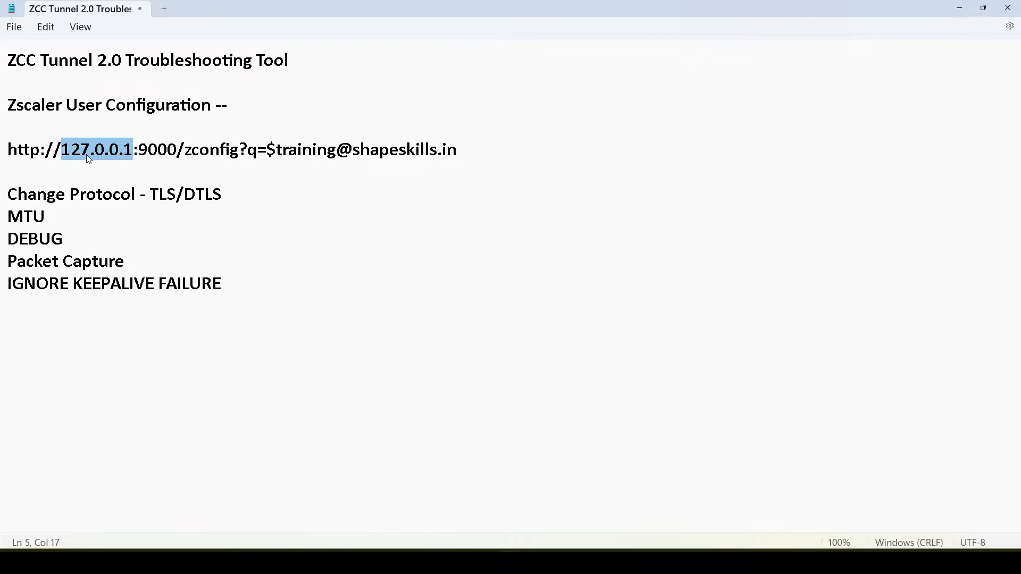
left_click(86, 154)
left_click_drag(133, 152, 61, 153)
left_click_drag(138, 152, 177, 152)
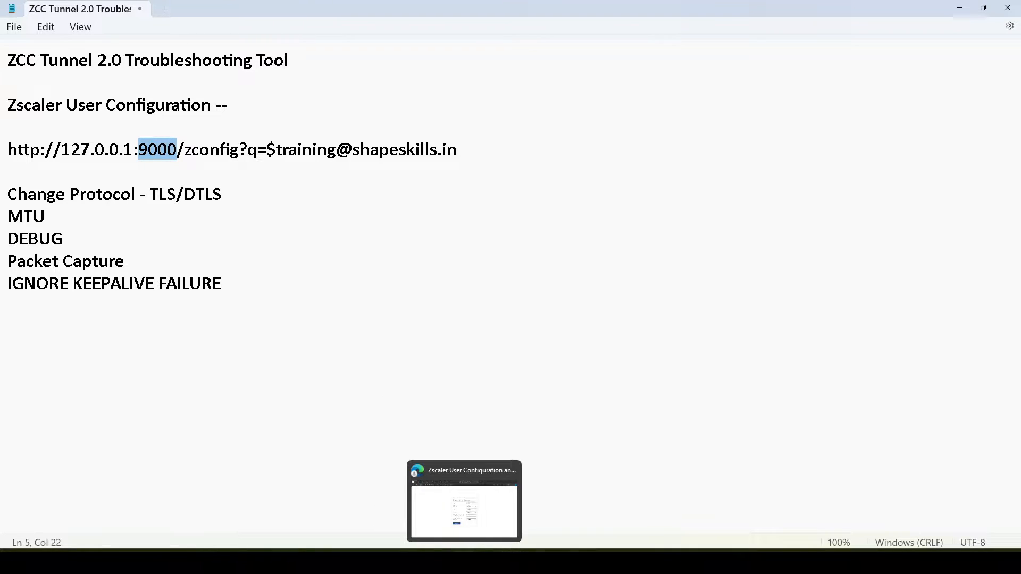
Switch to the Zscaler Mobile admin portal in Edge and open the Client Connector Support settings under Administration
left_click(464, 562)
left_click(353, 12)
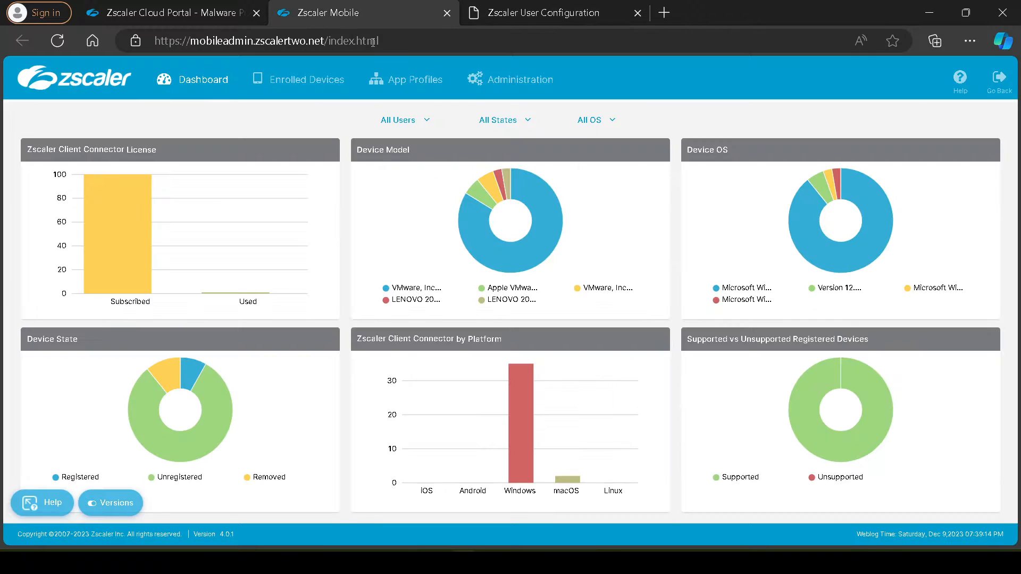
left_click(500, 84)
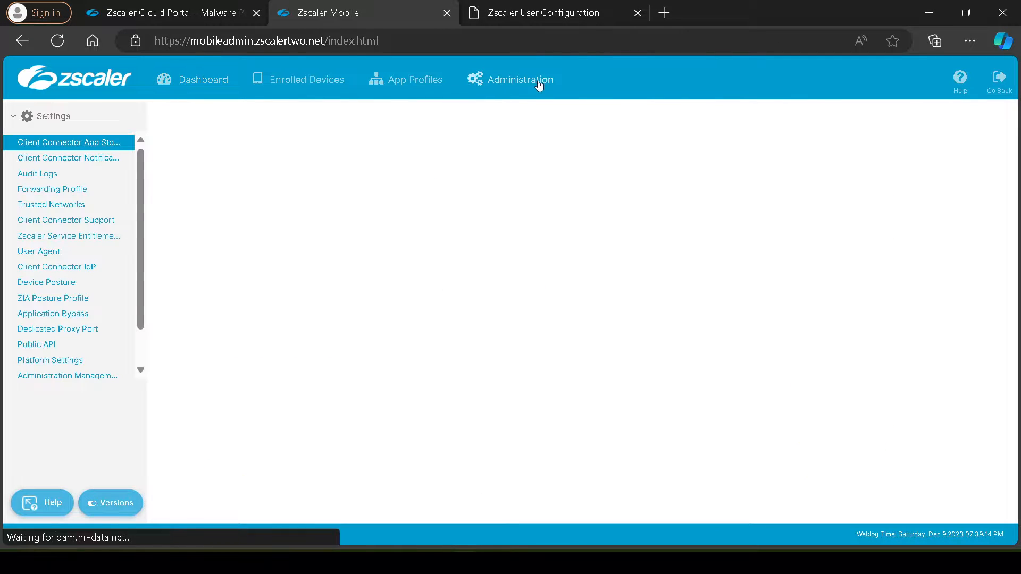
left_click(70, 224)
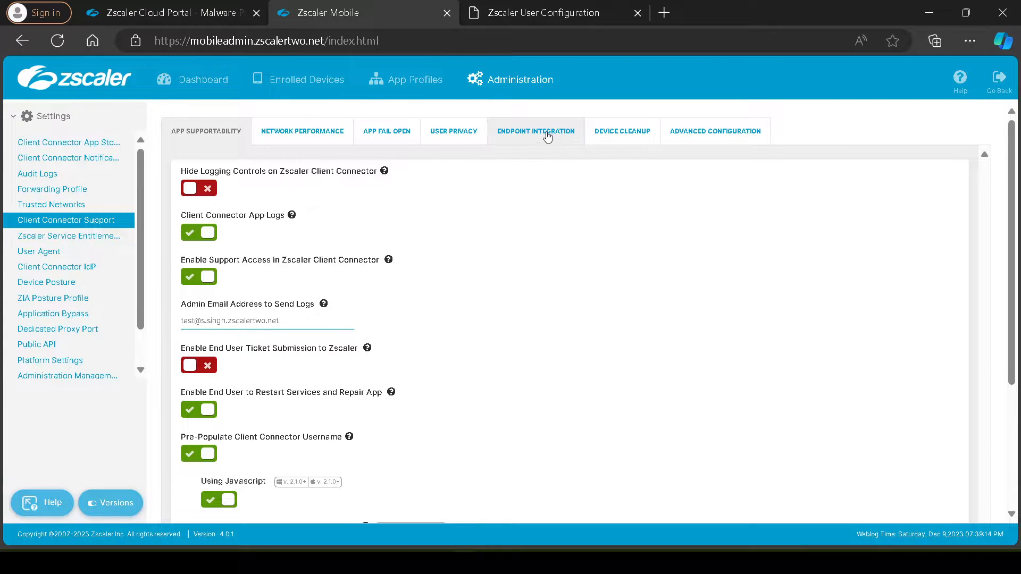
Look through the Client Connector Support sections, from User Privacy and Device Cleanup to App Supportability, for the listening port setting
left_click(459, 137)
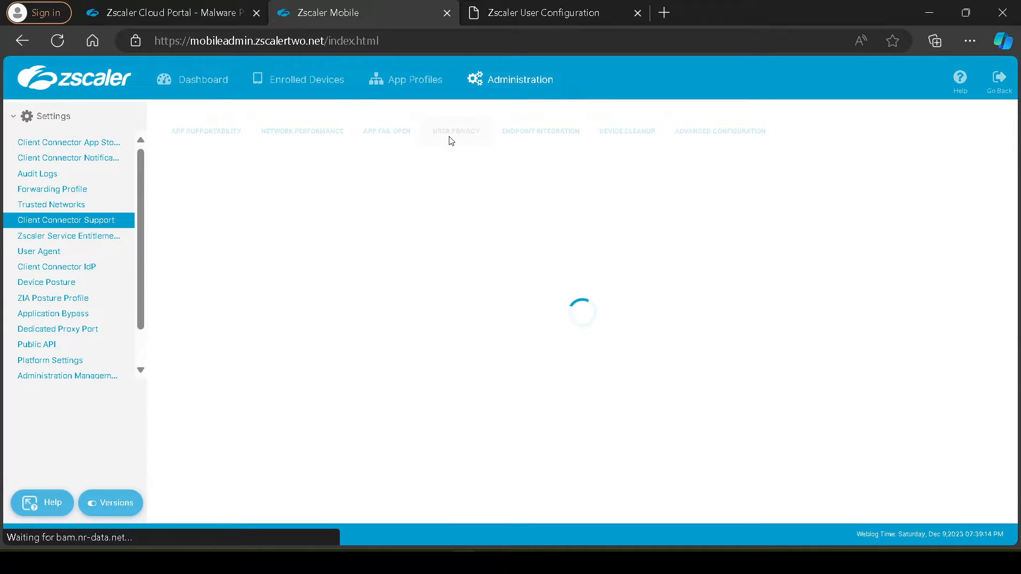
left_click(633, 139)
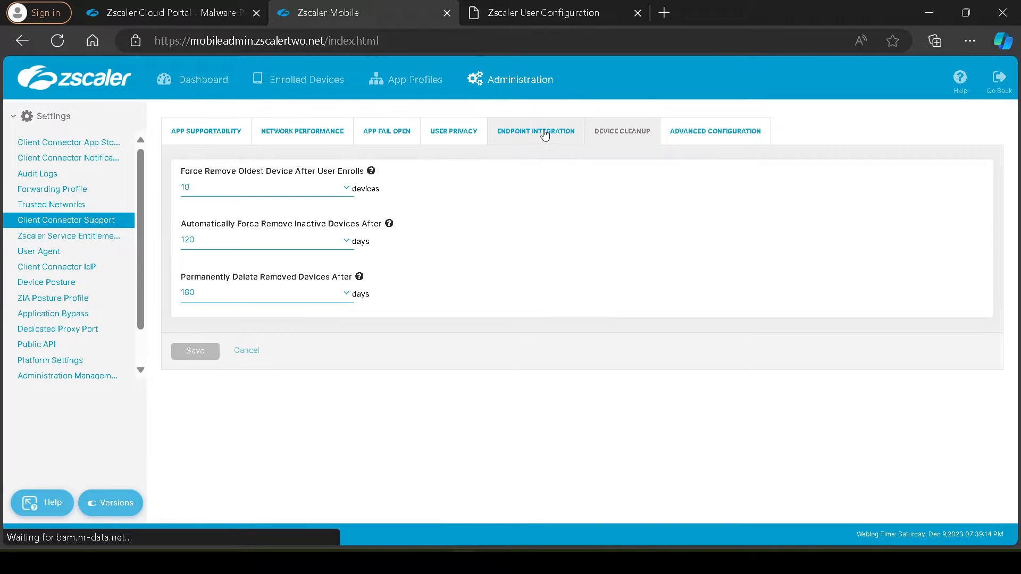
left_click(684, 132)
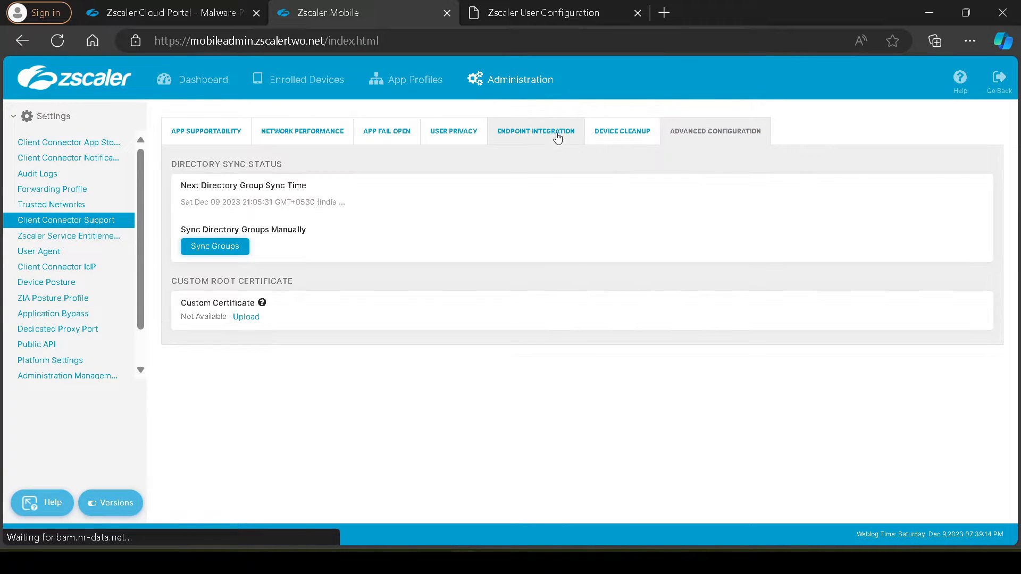
left_click(615, 137)
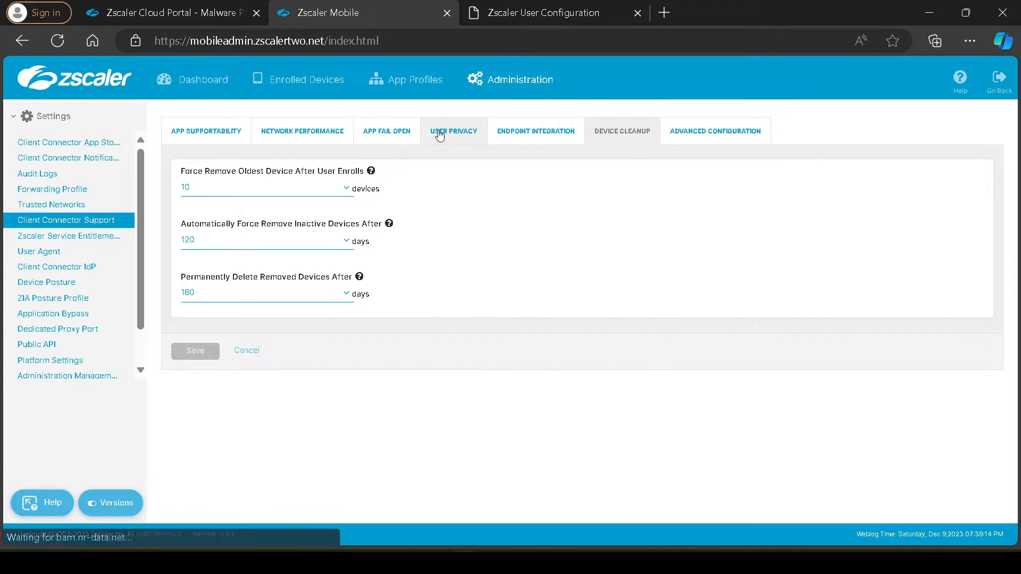
left_click(437, 133)
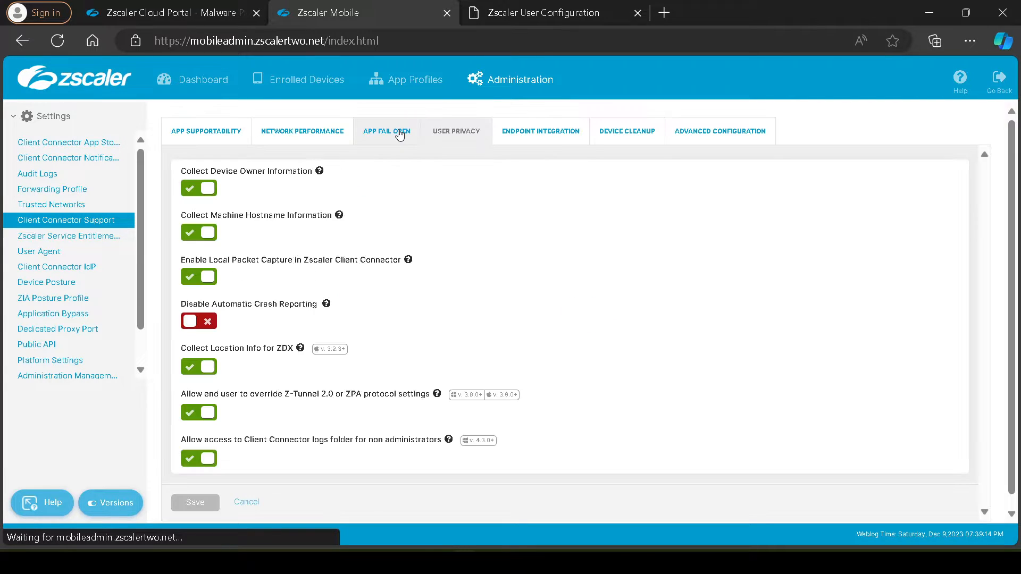
left_click(400, 136)
left_click(318, 136)
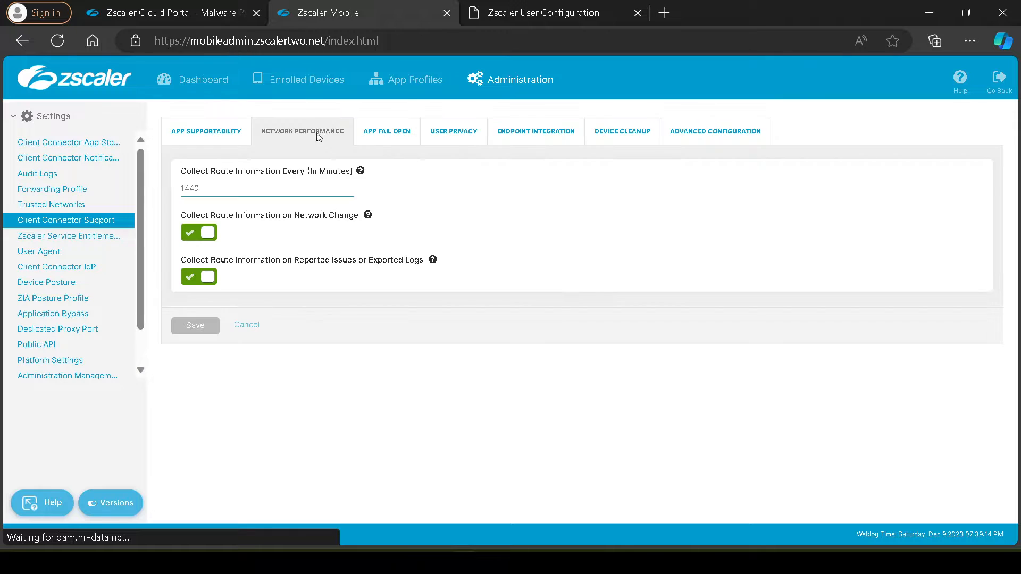
left_click(201, 132)
mouse_move(384, 172)
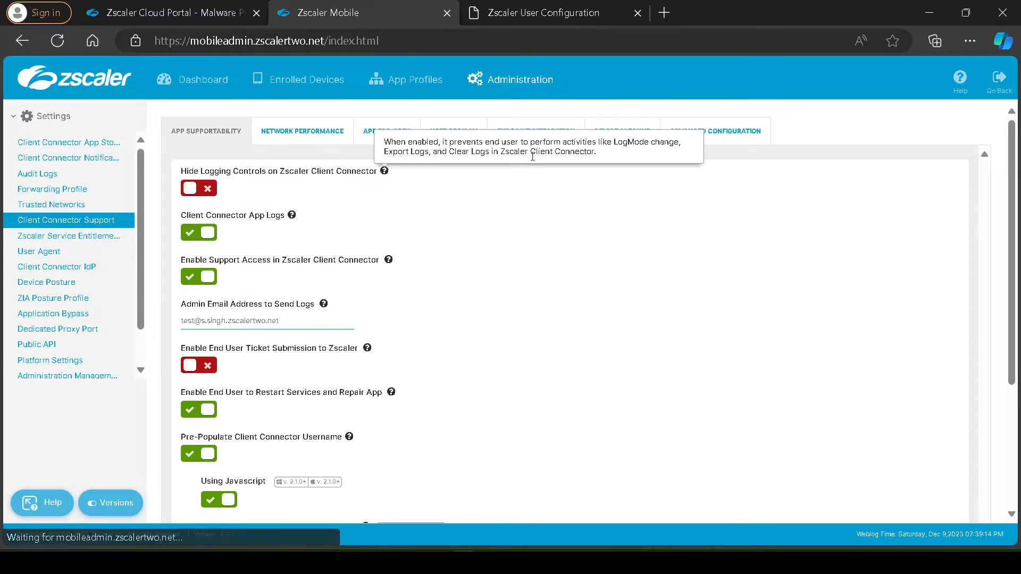
Open the Endpoint Integration settings and inspect the Zscaler Client Connector Listening Port value
left_click(527, 136)
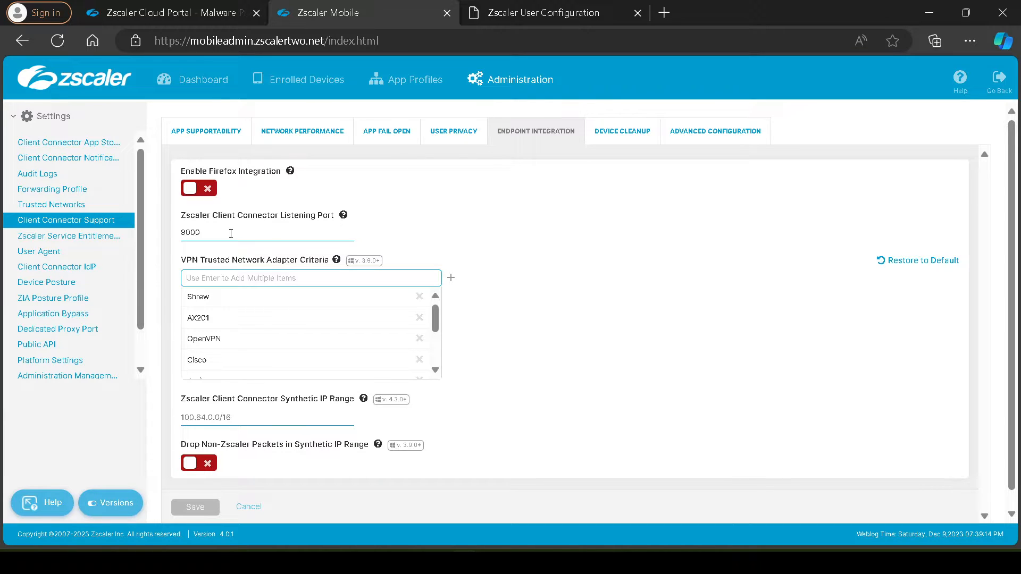
left_click_drag(180, 215, 337, 221)
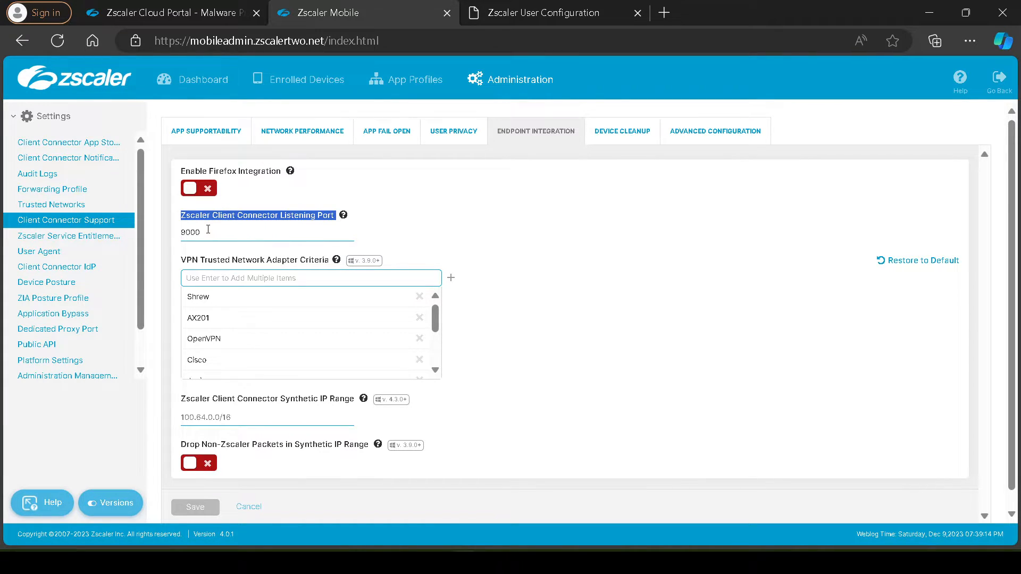
left_click_drag(207, 229, 179, 232)
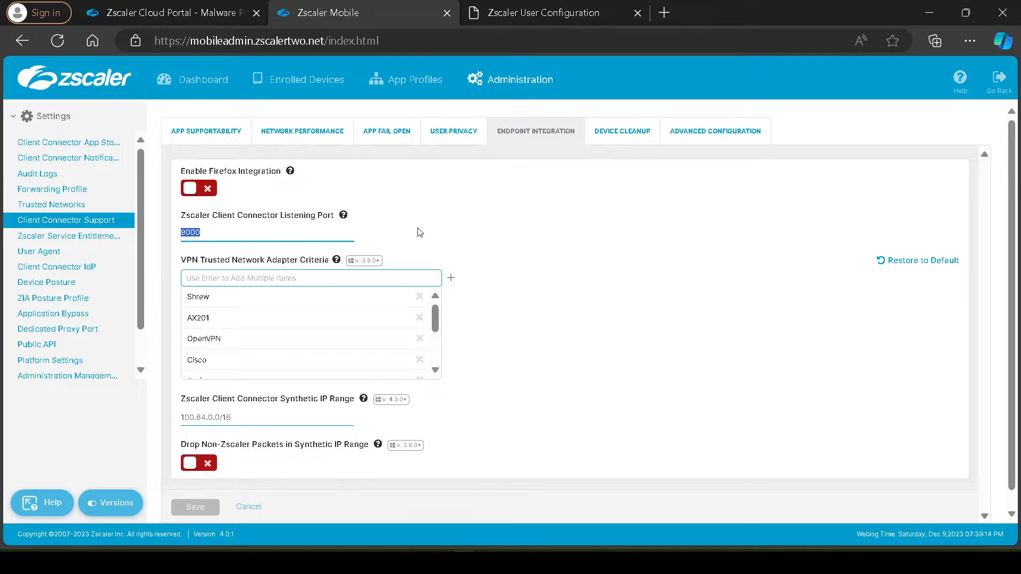
Compare the port in the Zscaler User Configuration page's address with the listening port configured in the admin portal
left_click(524, 7)
double_click(215, 41)
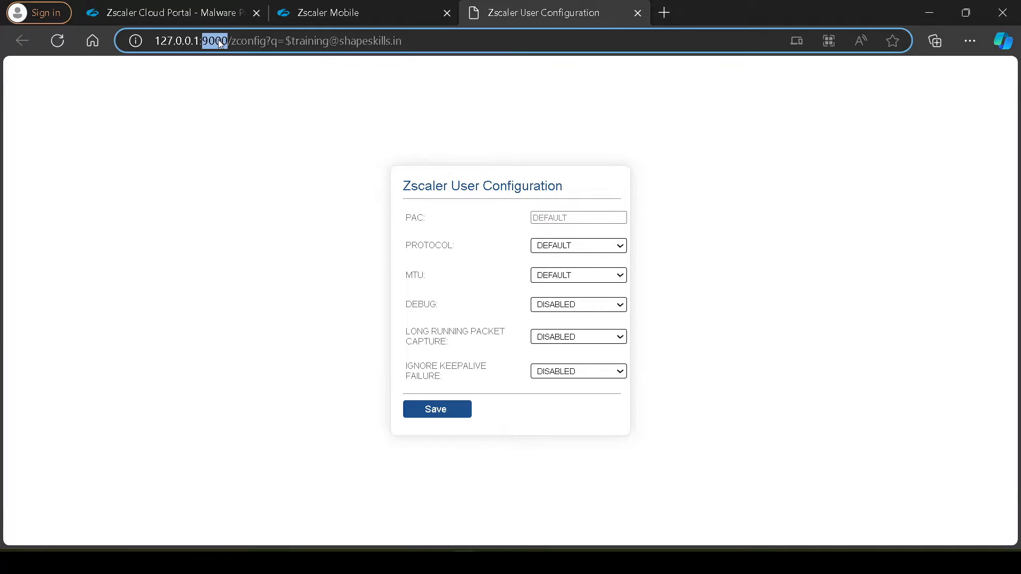
left_click(383, 7)
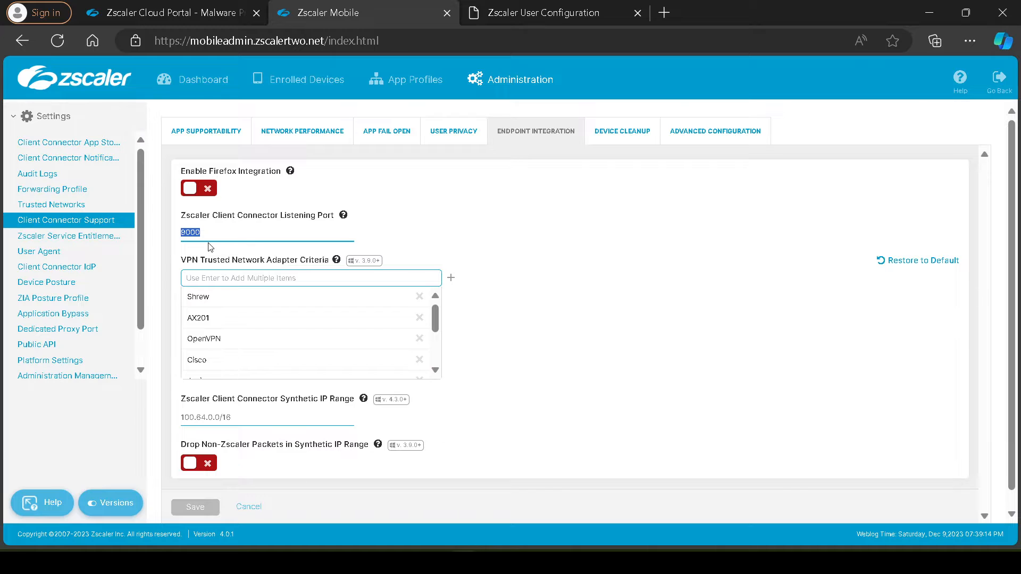
left_click(493, 16)
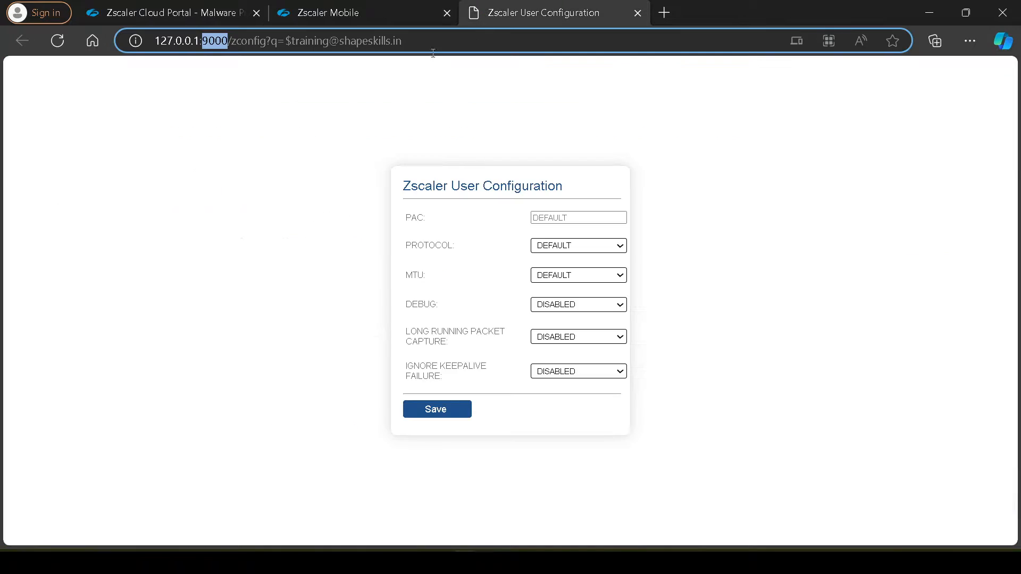
double_click(215, 41)
left_click(362, 14)
left_click(528, 3)
Highlight the Zscaler User Configuration page's address once more and clear the selection
left_click(392, 57)
left_click(409, 41)
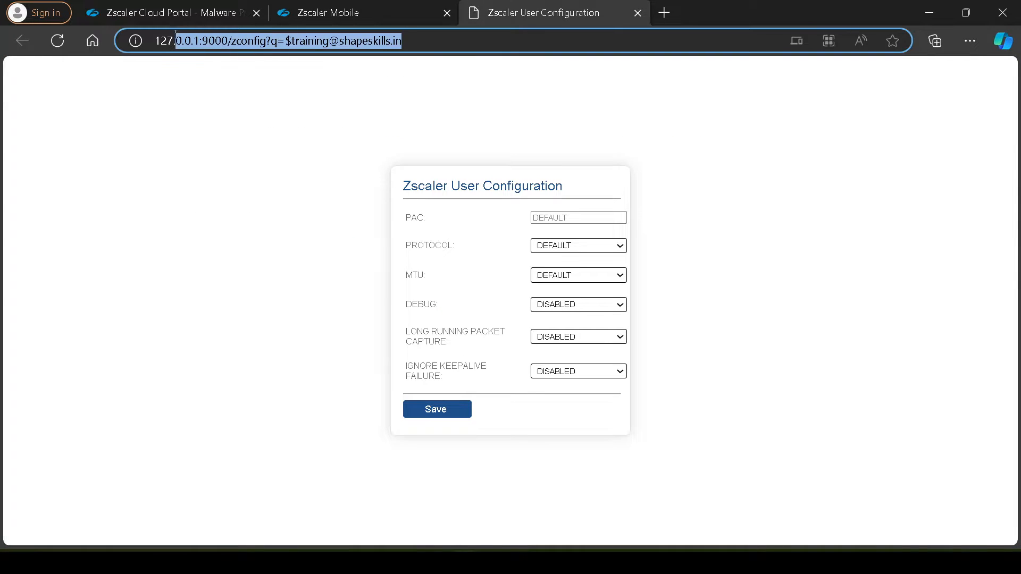
left_click(212, 138)
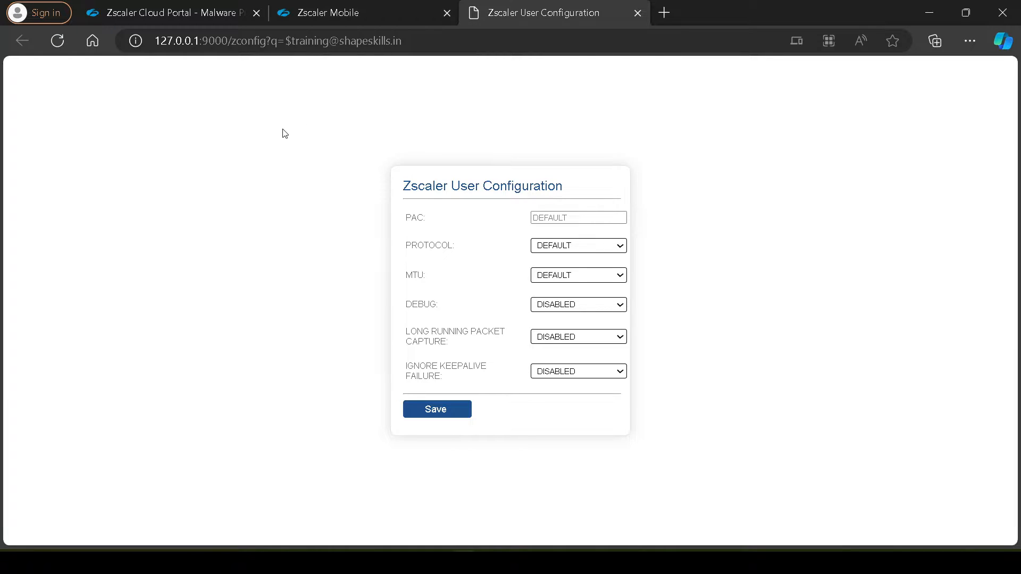
Copy the Zscaler User Configuration page's address, reopen it in a fresh browser tab and highlight the page heading
left_click_drag(403, 42, 157, 47)
key("ctrl+c")
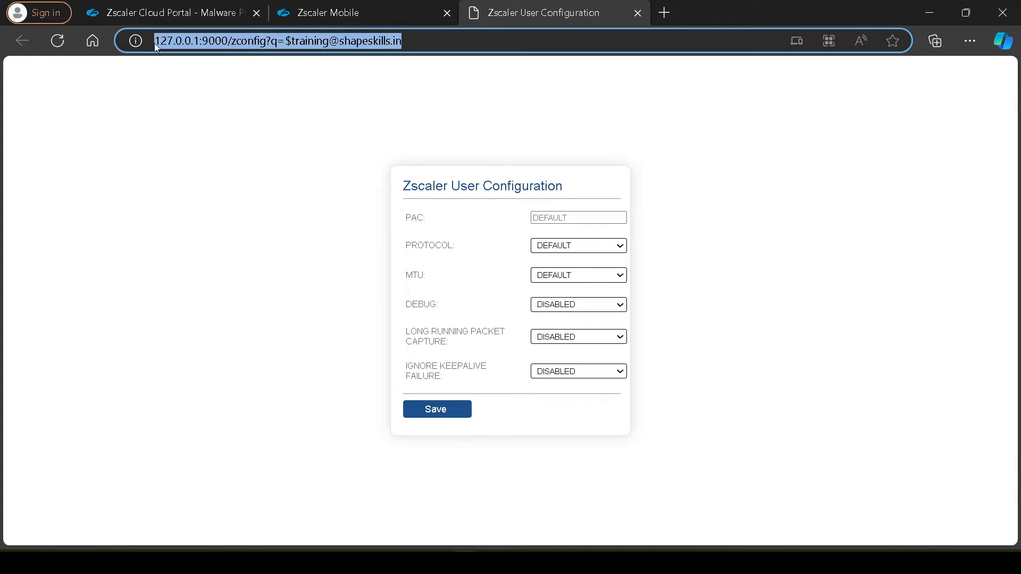
left_click(637, 13)
left_click(473, 13)
key("ctrl+v")
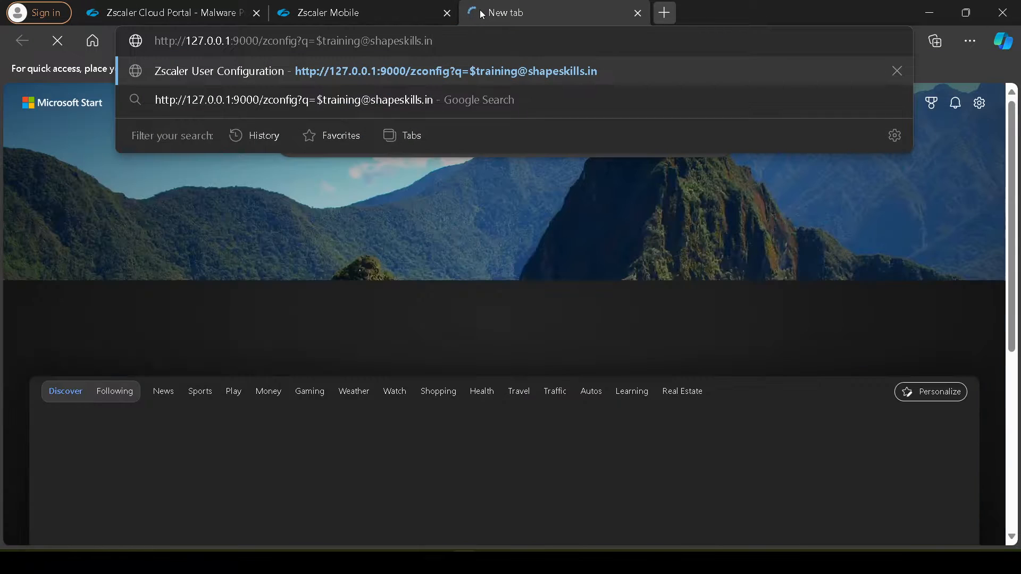
key("Return")
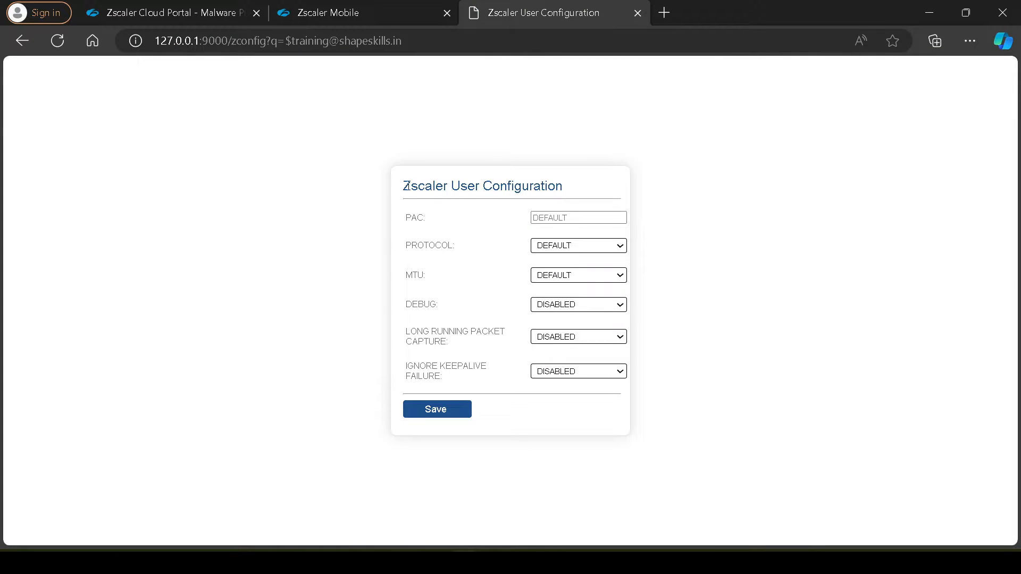
left_click_drag(403, 186, 578, 186)
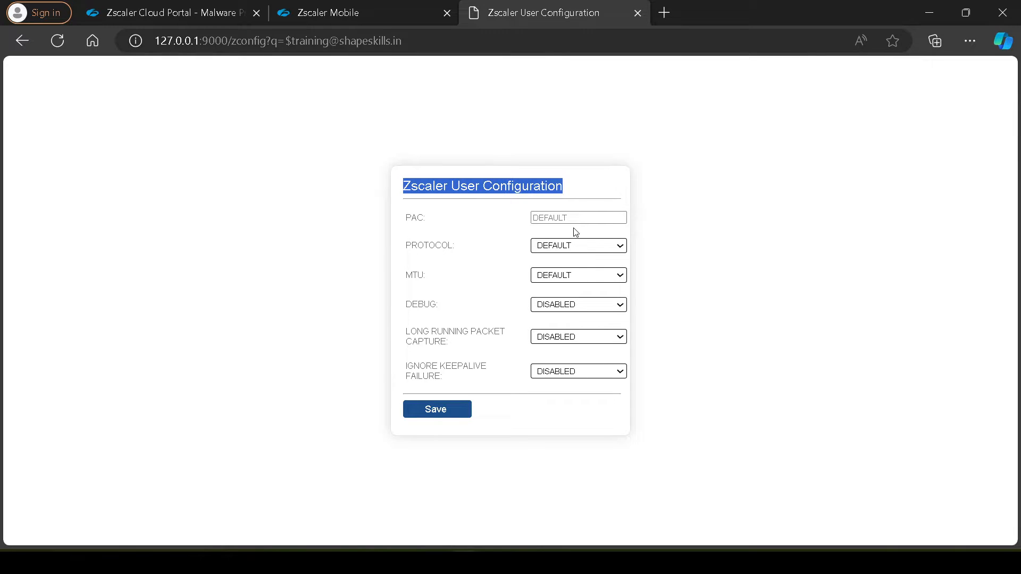
In the admin portal's User Privacy settings, disable "Allow end user to override Z-Tunnel 2.0 or ZPA protocol settings" and save
left_click(391, 14)
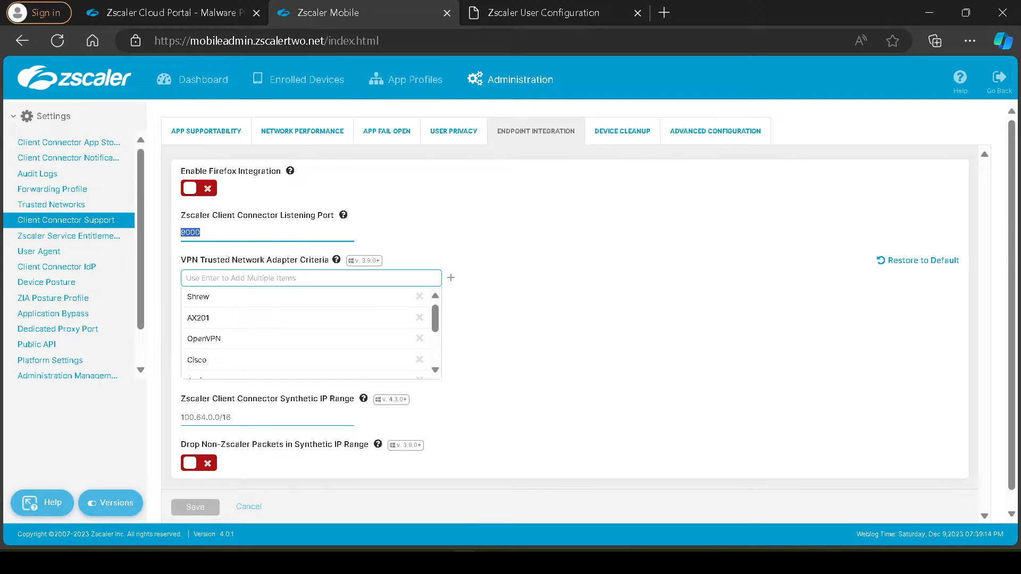
left_click(231, 562)
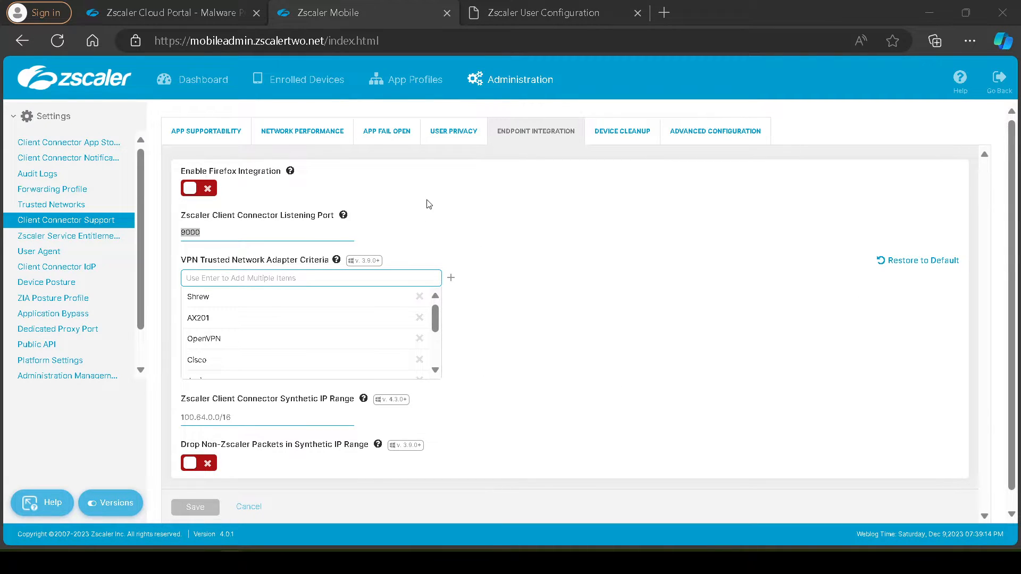
scroll(427, 205, "down", 1)
scroll(445, 214, "up", 1)
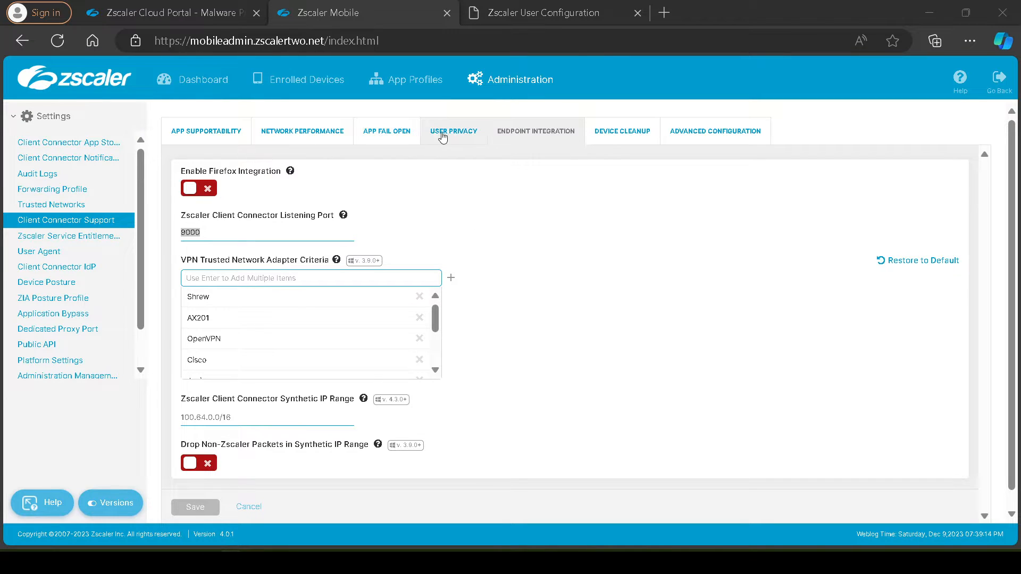
left_click(371, 137)
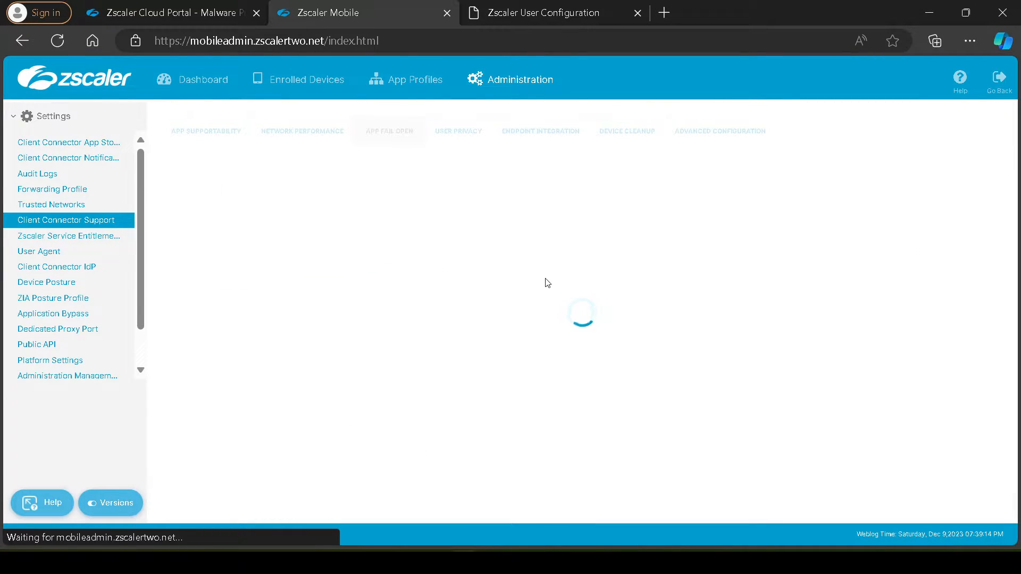
left_click(470, 145)
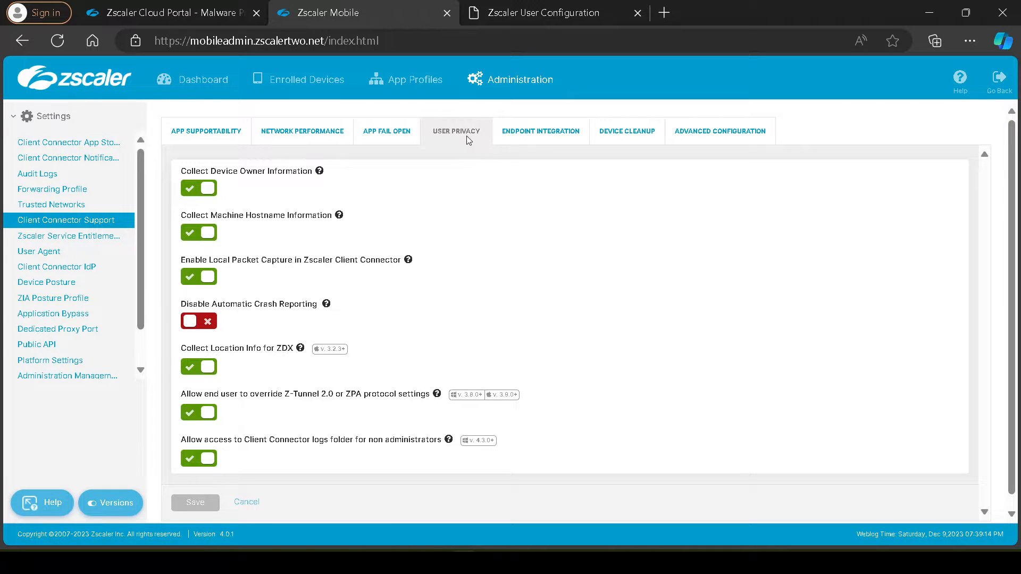
left_click(206, 412)
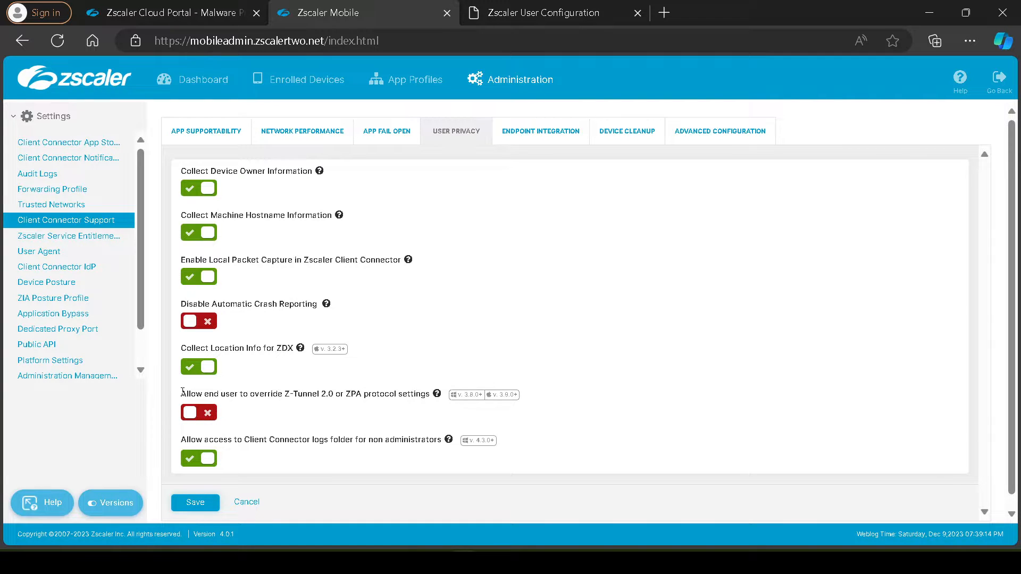
left_click_drag(182, 393, 433, 404)
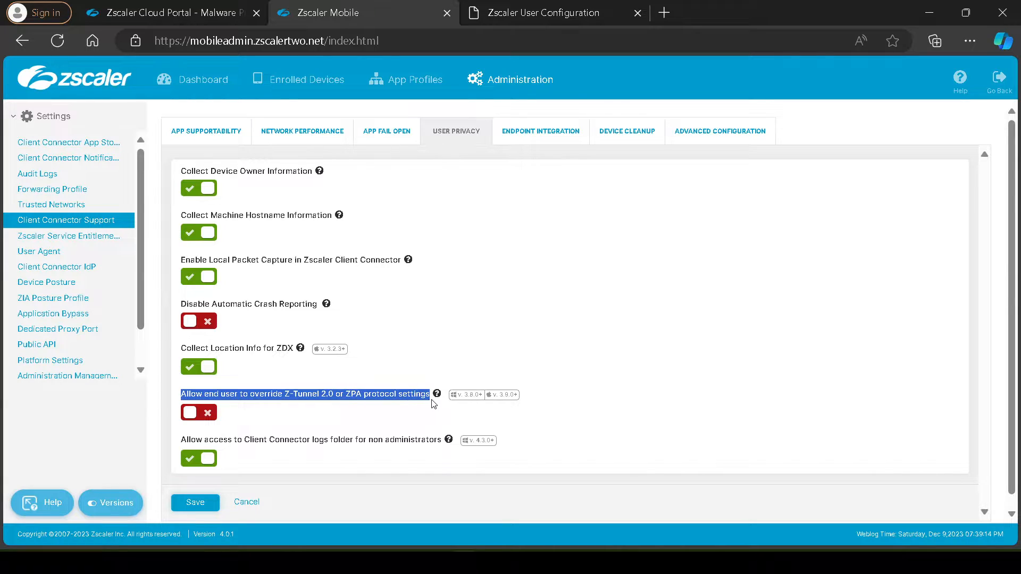
left_click(193, 508)
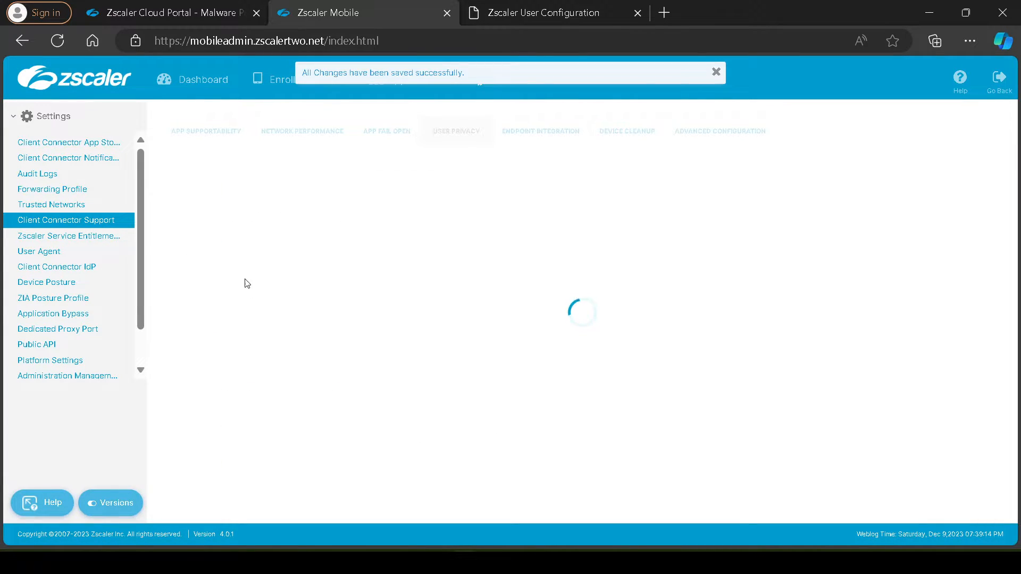
Switch to Zscaler Client Connector and update the app policy to fetch the disabled override setting
left_click(487, 562)
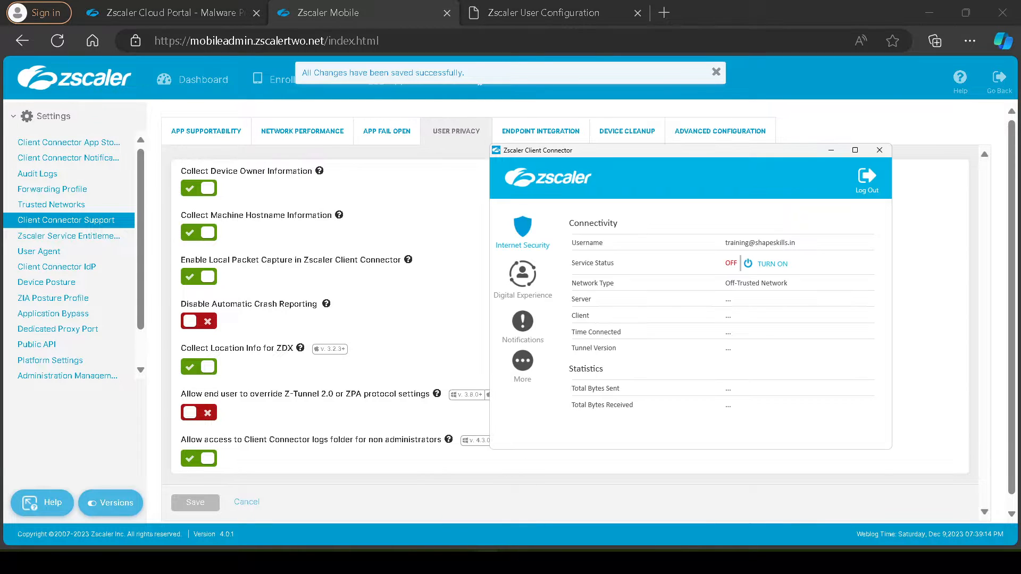
left_click(523, 362)
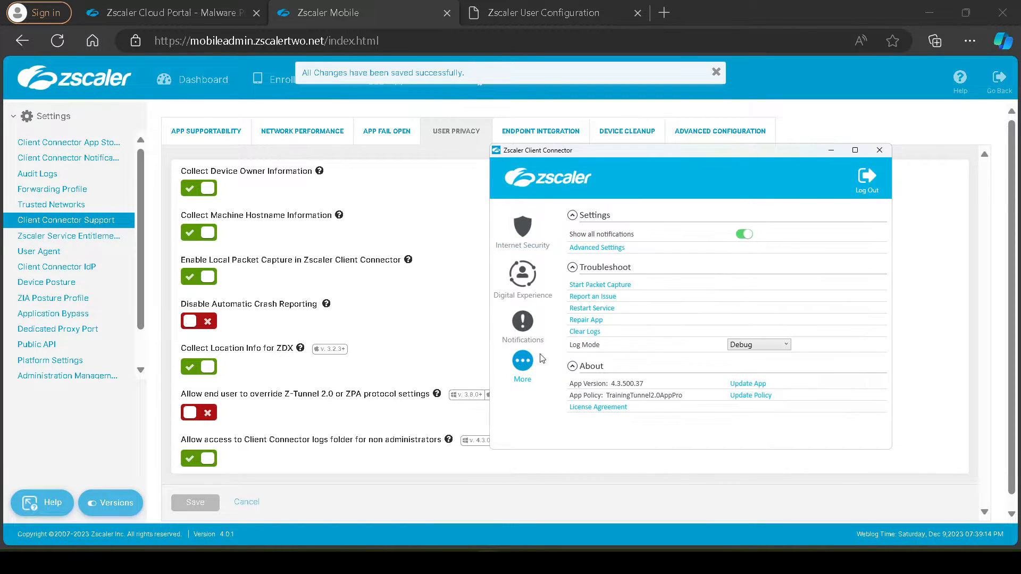
left_click(742, 396)
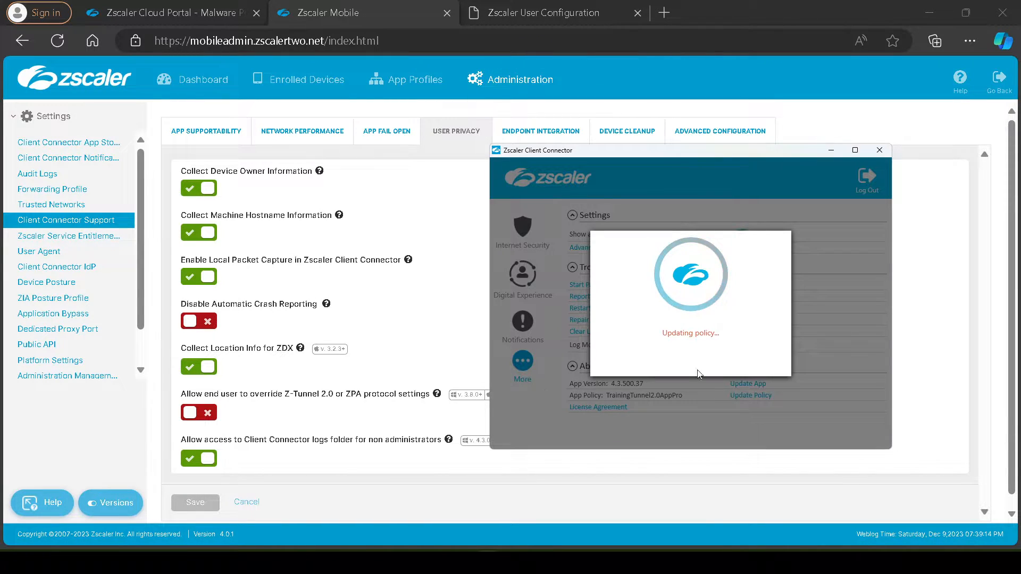
Return to the local Zscaler User Configuration page and reload it to check access under the updated policy
left_click(567, 20)
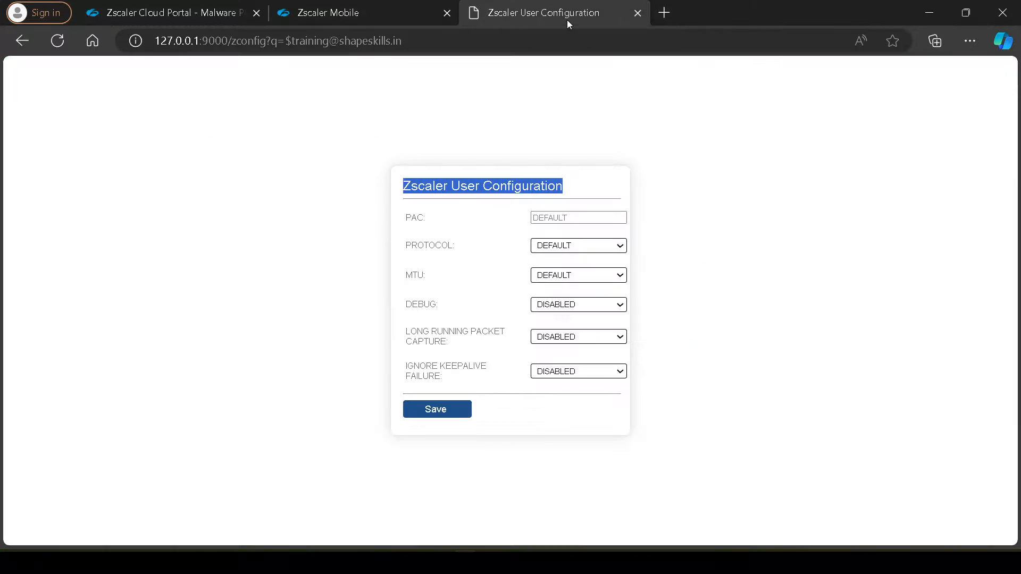
left_click(57, 41)
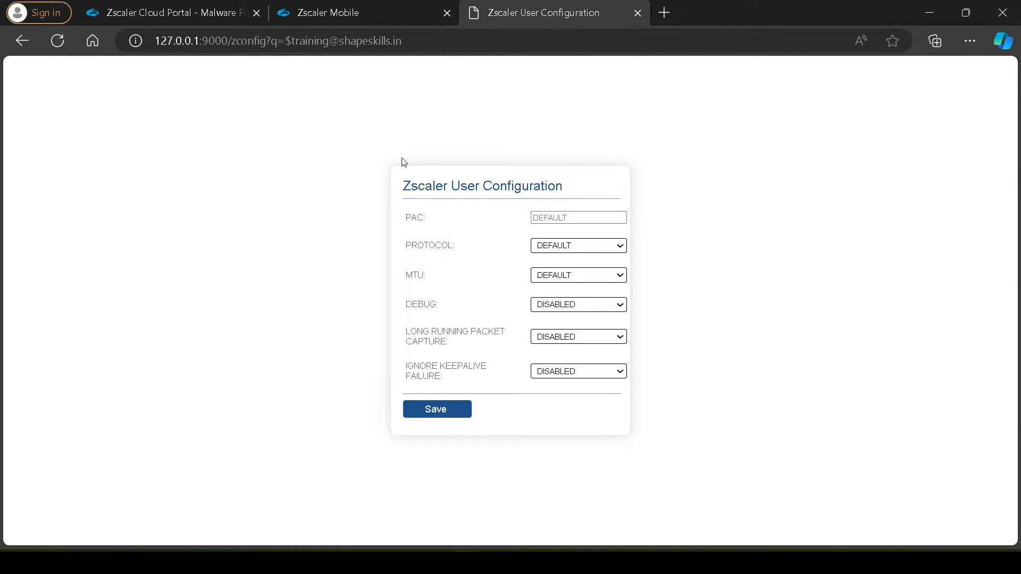
left_click(57, 41)
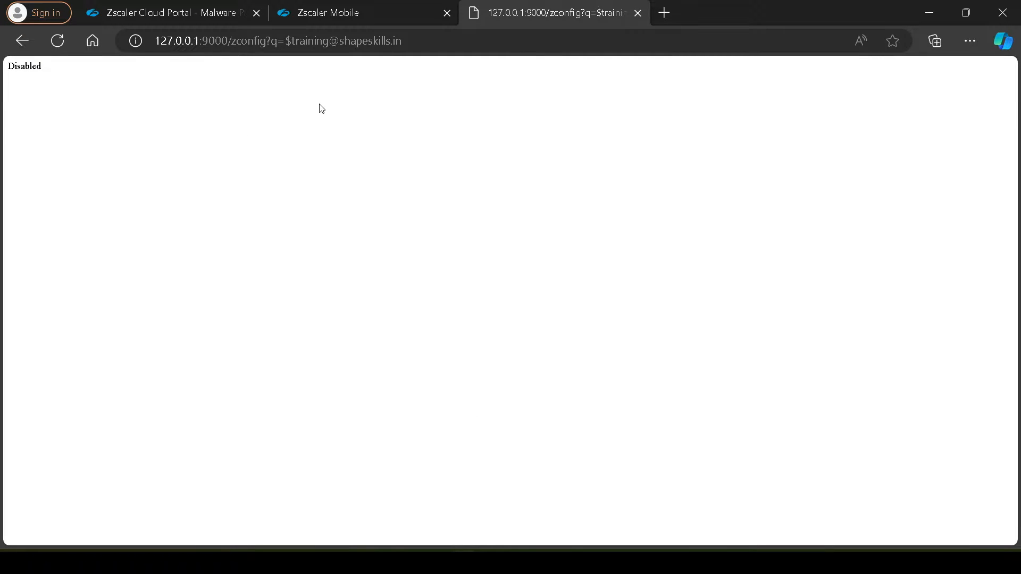
Examine the Z-Tunnel 2.0 override setting in the admin portal alongside the local configuration page's address and response
left_click(375, 6)
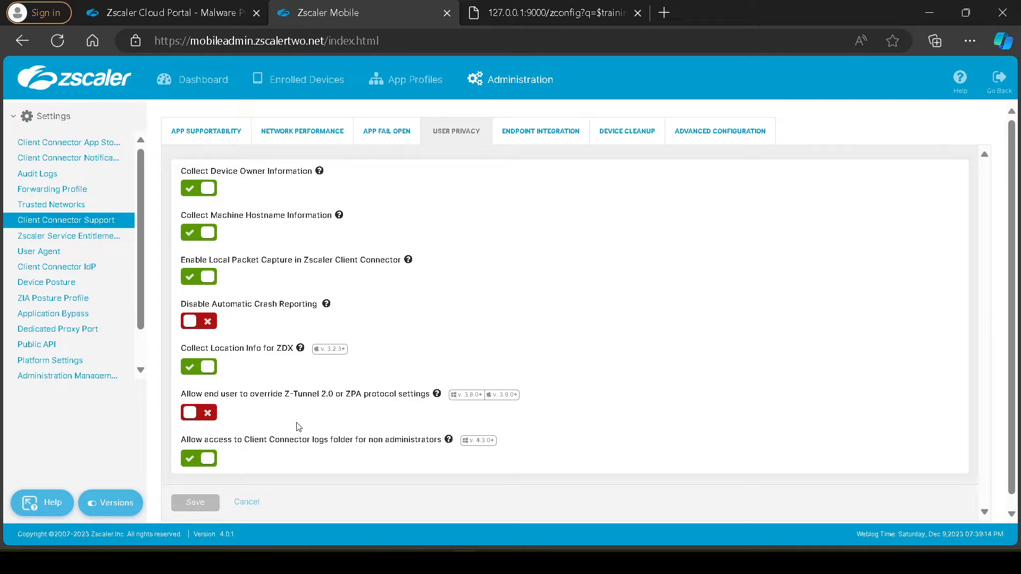
left_click_drag(177, 395, 415, 405)
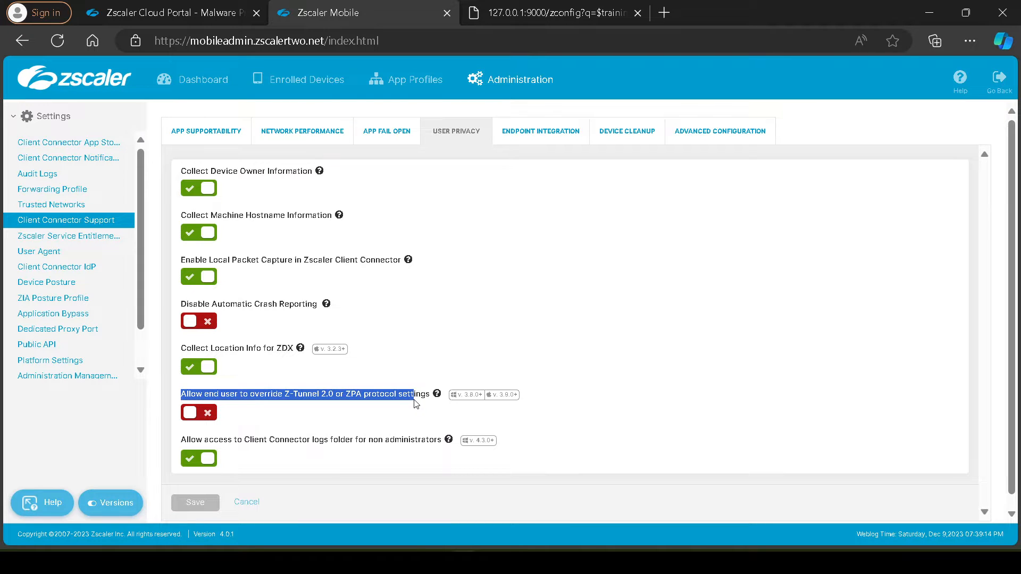
triple_click(335, 394)
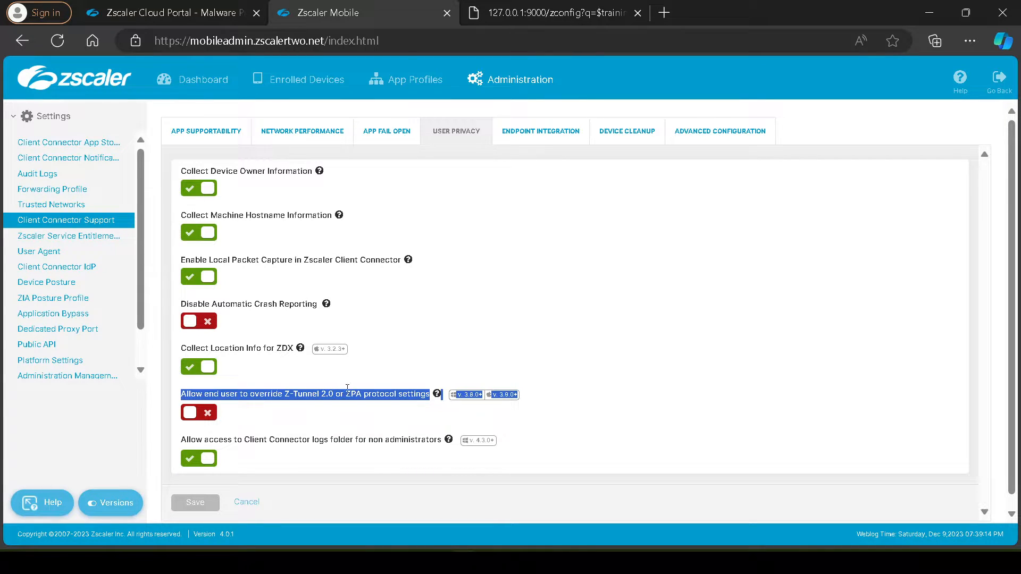
left_click(539, 12)
left_click(413, 41)
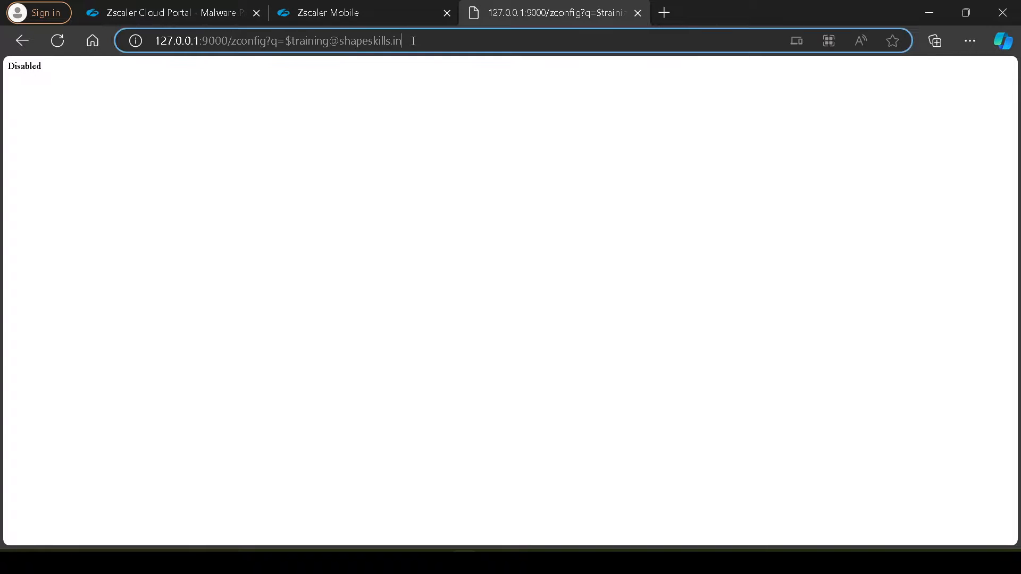
left_click_drag(413, 41, 139, 41)
left_click(44, 69)
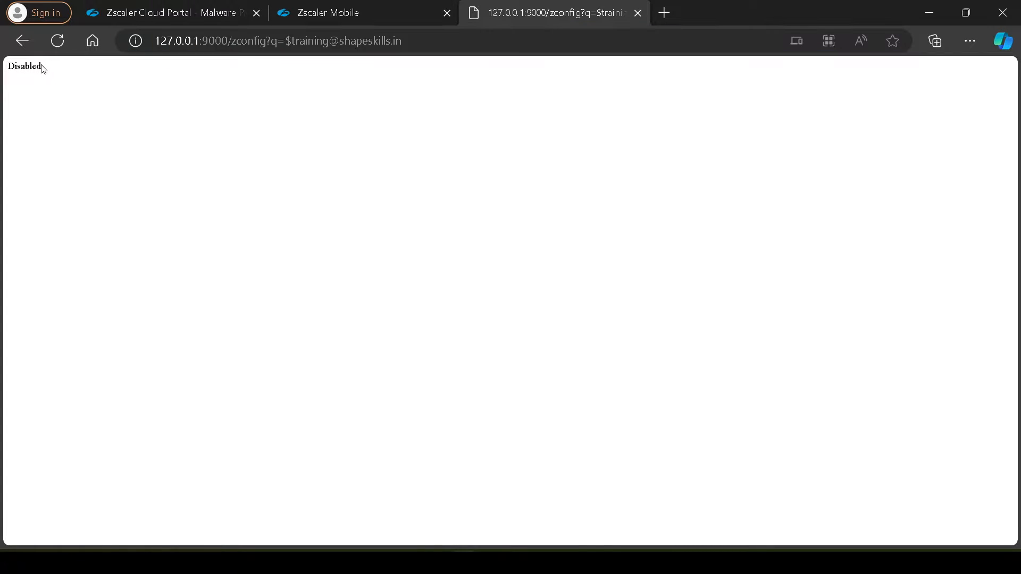
left_click_drag(43, 69, 8, 66)
left_click(150, 113)
left_click_drag(408, 41, 141, 40)
left_click(177, 96)
Enable "Allow end user to override Z-Tunnel 2.0 or ZPA protocol settings" in the admin portal's User Privacy settings and save
left_click(386, 7)
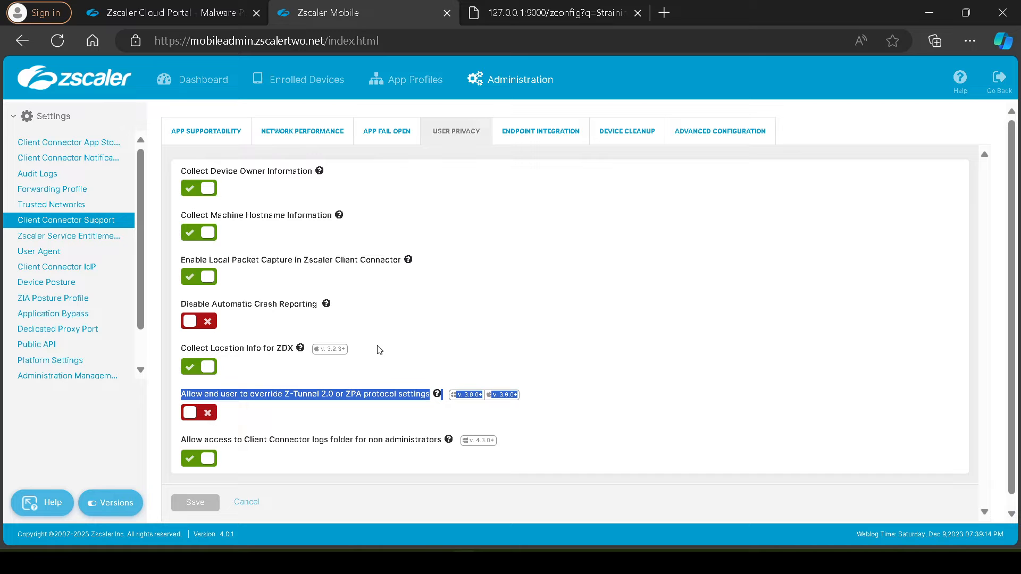
left_click(191, 414)
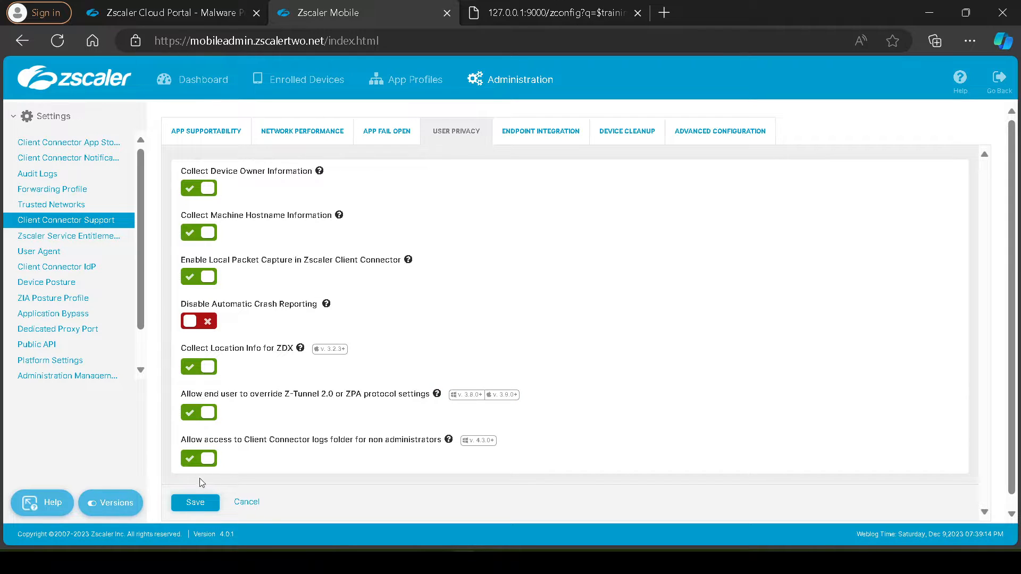
left_click(198, 504)
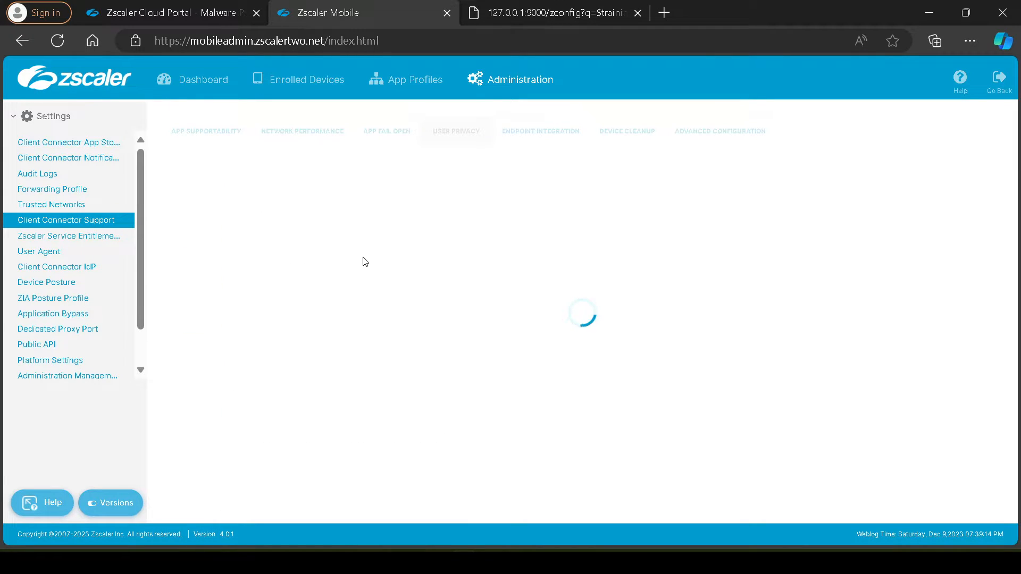
Switch to Zscaler Client Connector and update the app policy again to apply the re-enabled override setting
left_click(486, 562)
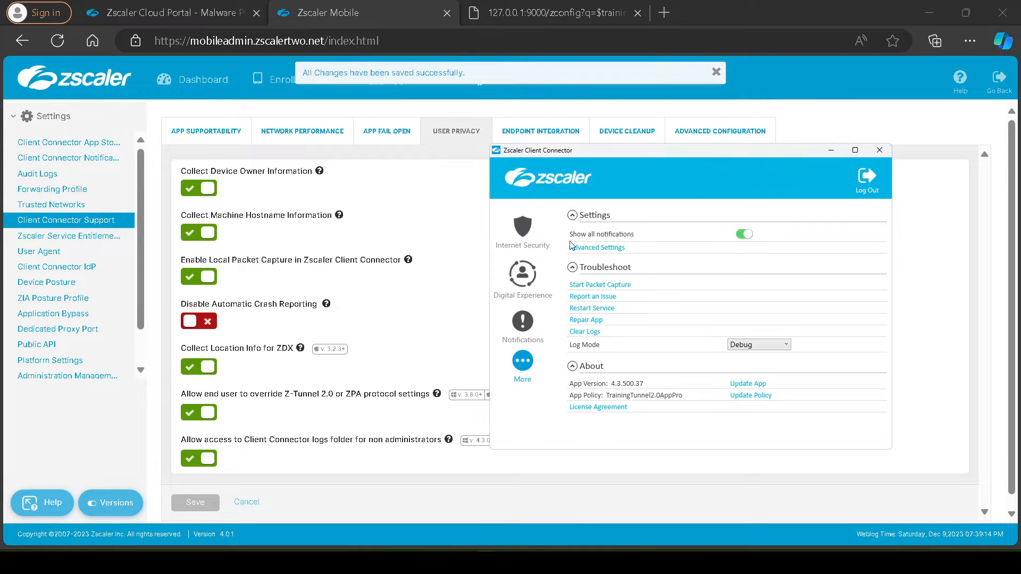
left_click(522, 228)
left_click(523, 361)
left_click(743, 396)
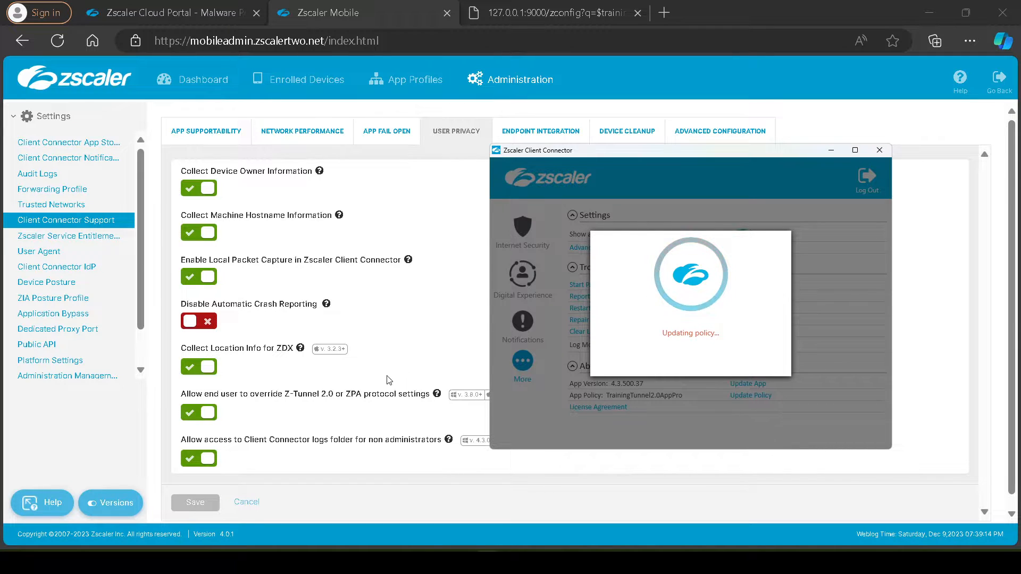
Highlight the Z-Tunnel 2.0 override setting's label in the admin portal and reload the local configuration page
left_click(454, 198)
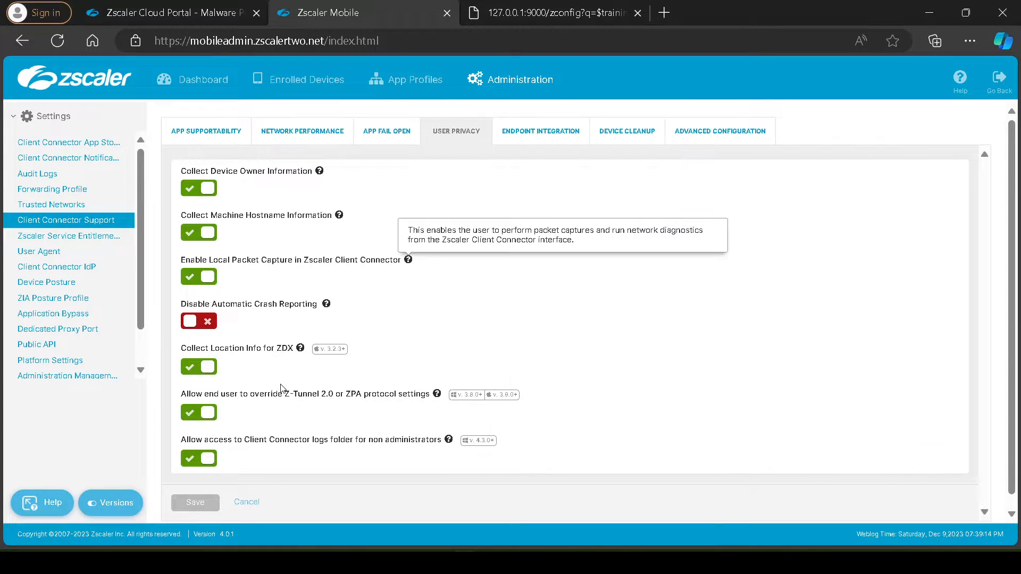
left_click_drag(186, 394, 429, 395)
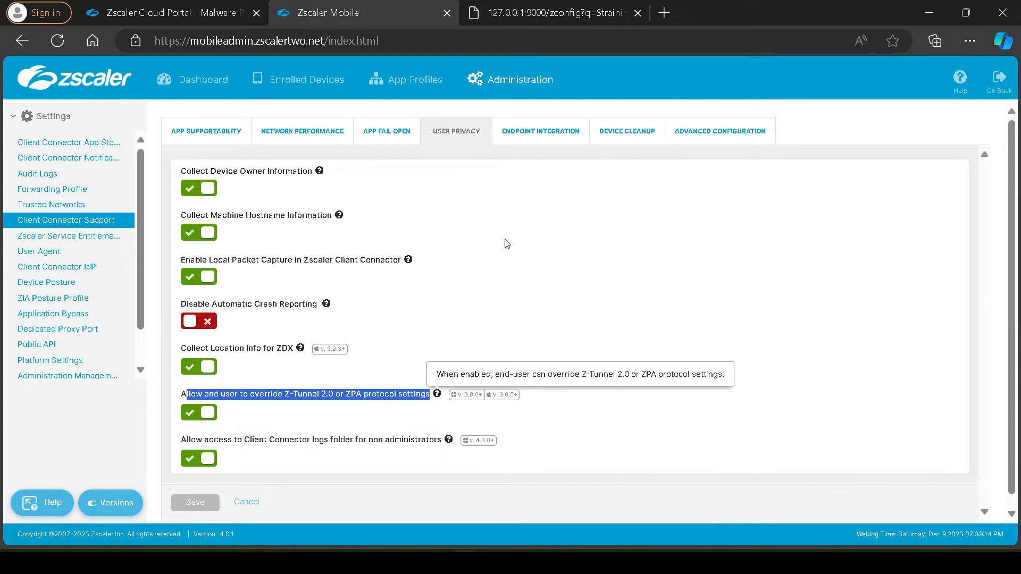
left_click(547, 14)
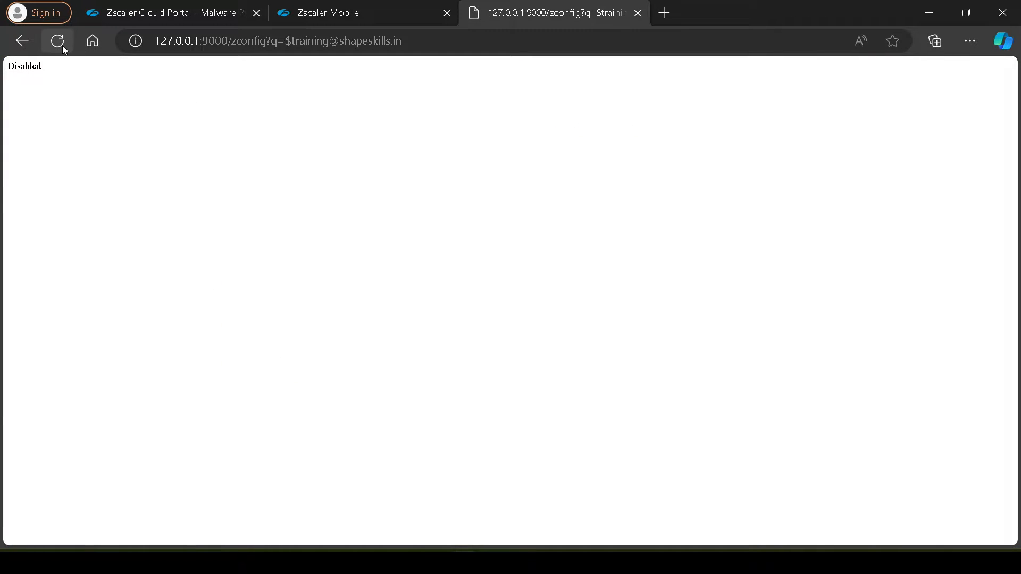
left_click(62, 45)
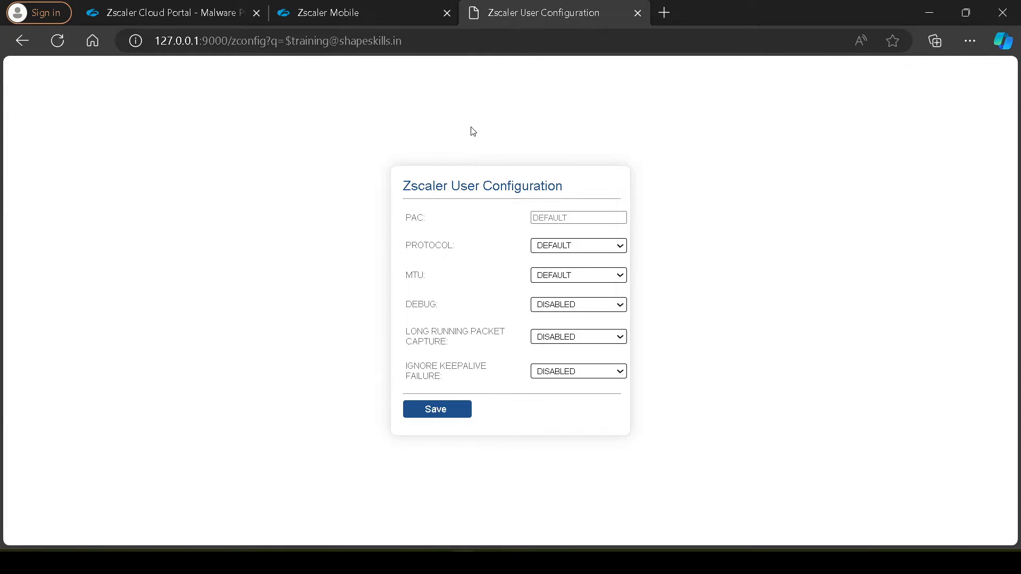
Review the override setting in the admin portal once more and highlight the Zscaler User Configuration heading on the local page
left_click(372, 5)
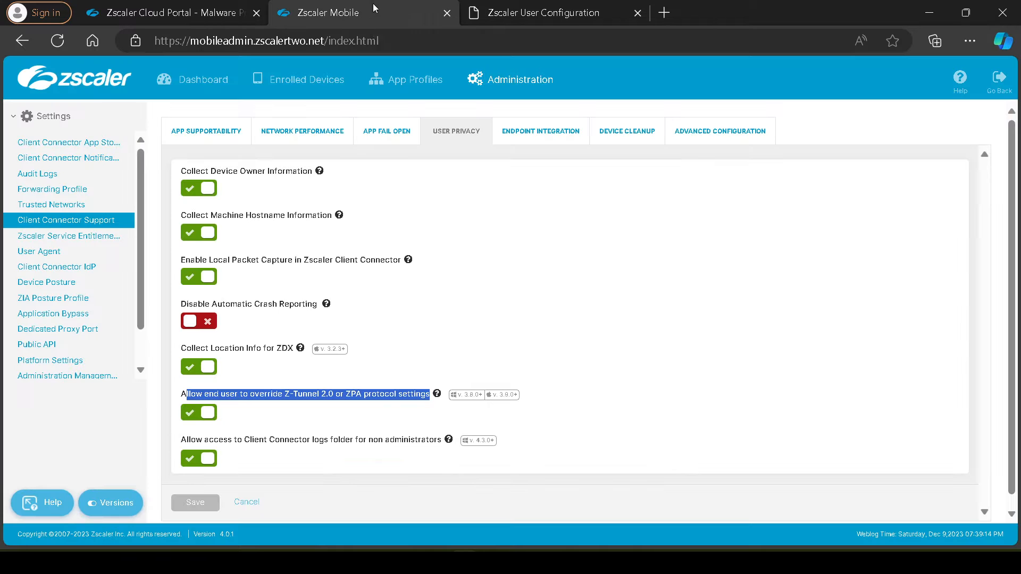
left_click(551, 5)
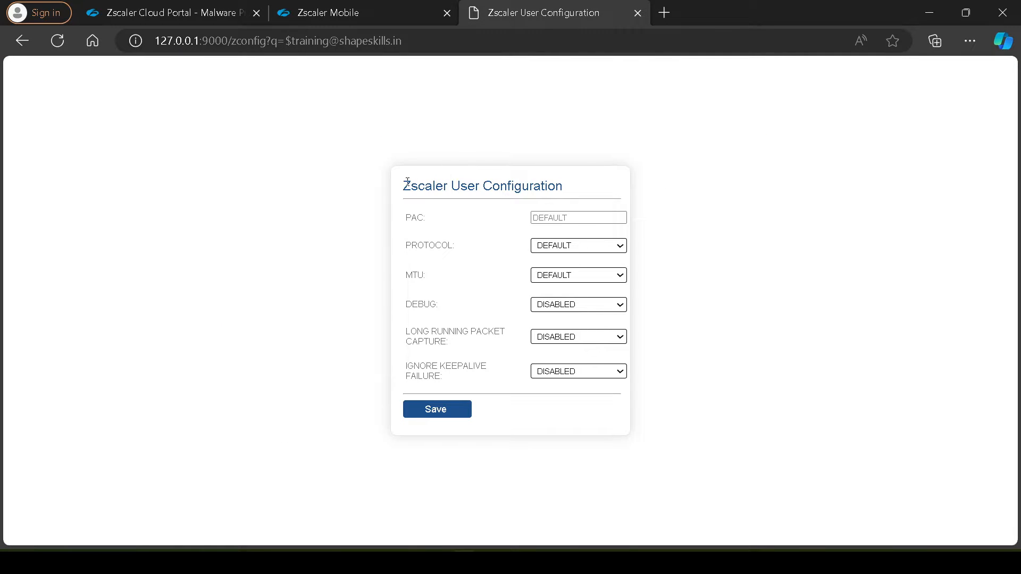
left_click_drag(407, 182, 570, 188)
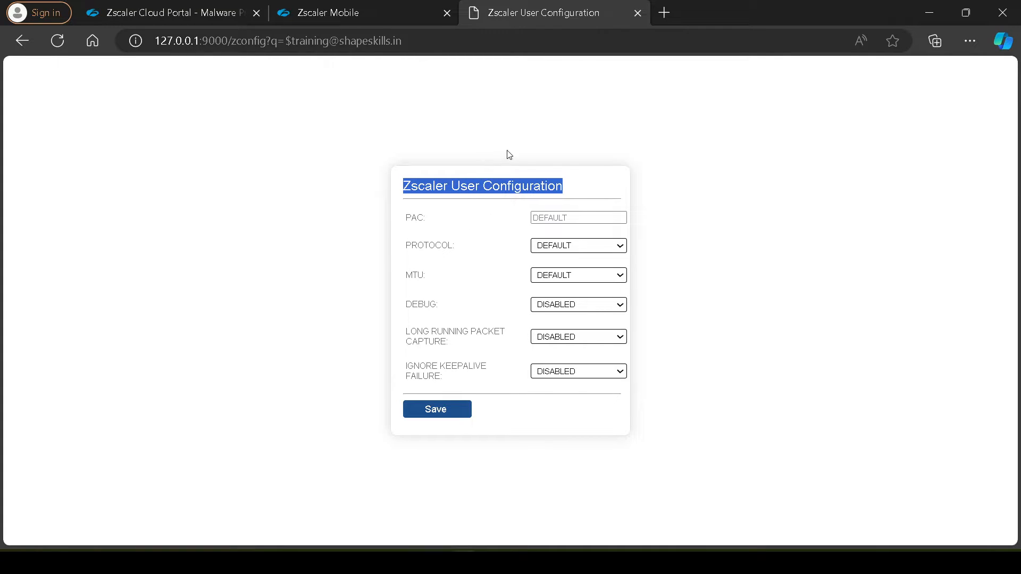
Highlight the options from Protocol through Ignore Keepalive Failure on the local Zscaler User Configuration page
left_click(509, 129)
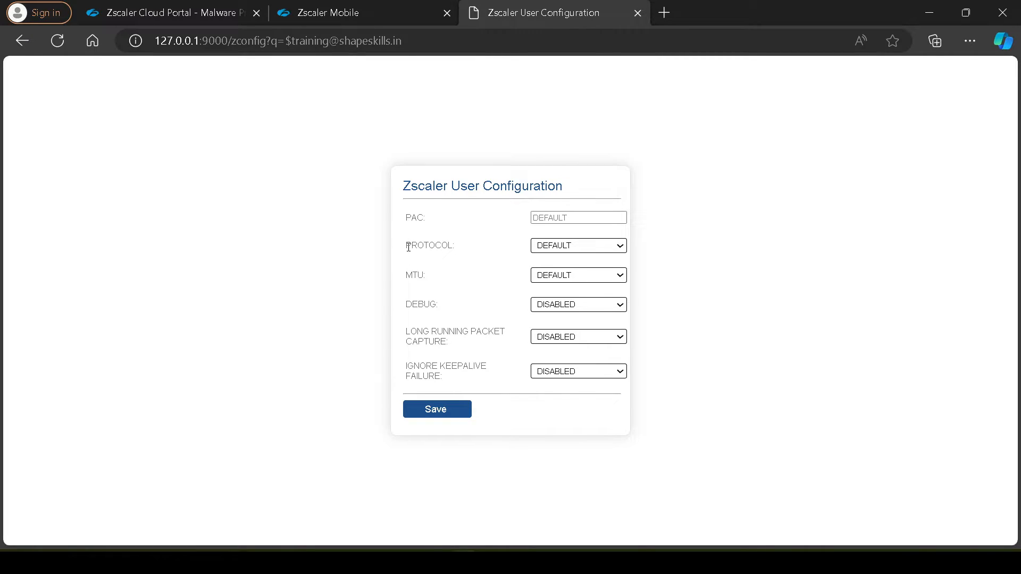
left_click_drag(406, 246, 473, 383)
left_click(733, 341)
Open the Windows App Profiles in the Zscaler Mobile portal and highlight the TrainingTunnel2.0AppPro policy and its forwarding profile
left_click(394, 20)
left_click(407, 85)
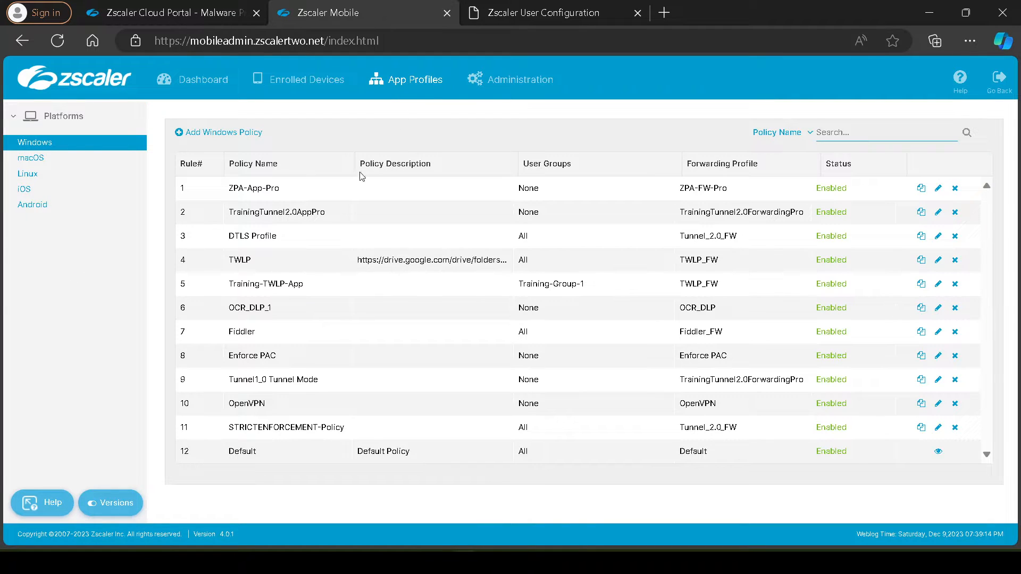
left_click_drag(292, 199, 228, 193)
left_click_drag(326, 212, 228, 214)
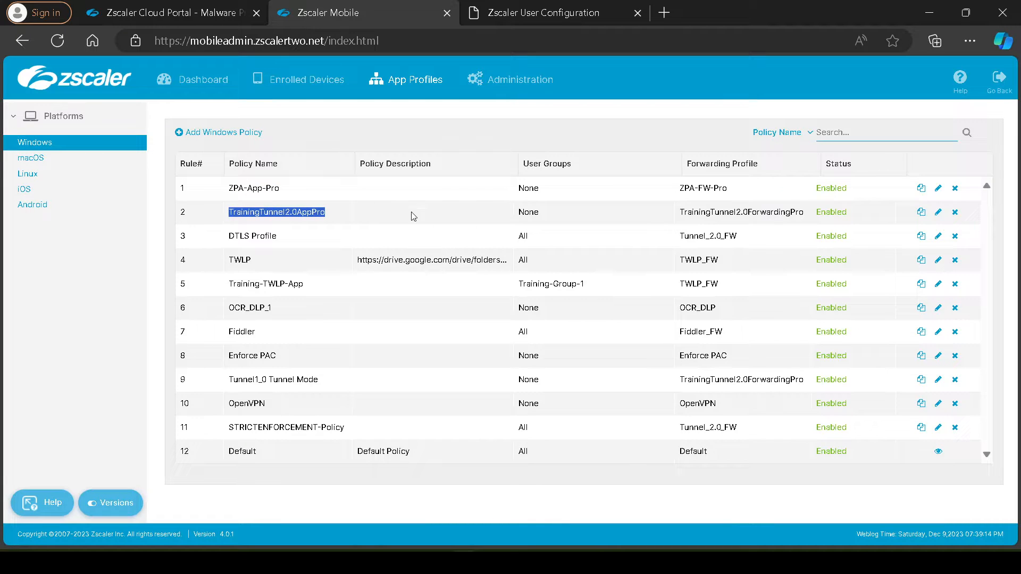
left_click_drag(675, 213, 796, 215)
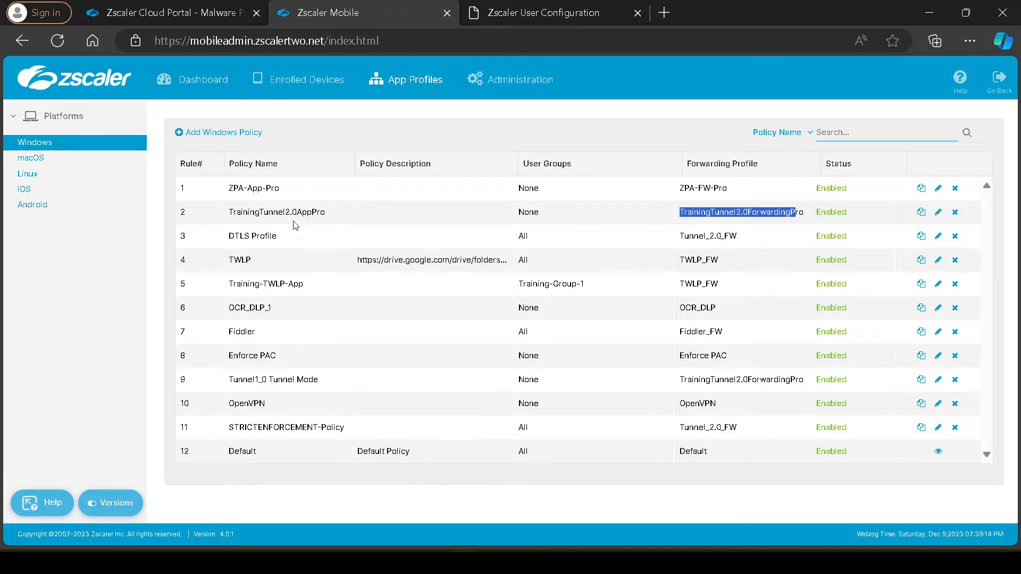
left_click_drag(238, 213, 298, 215)
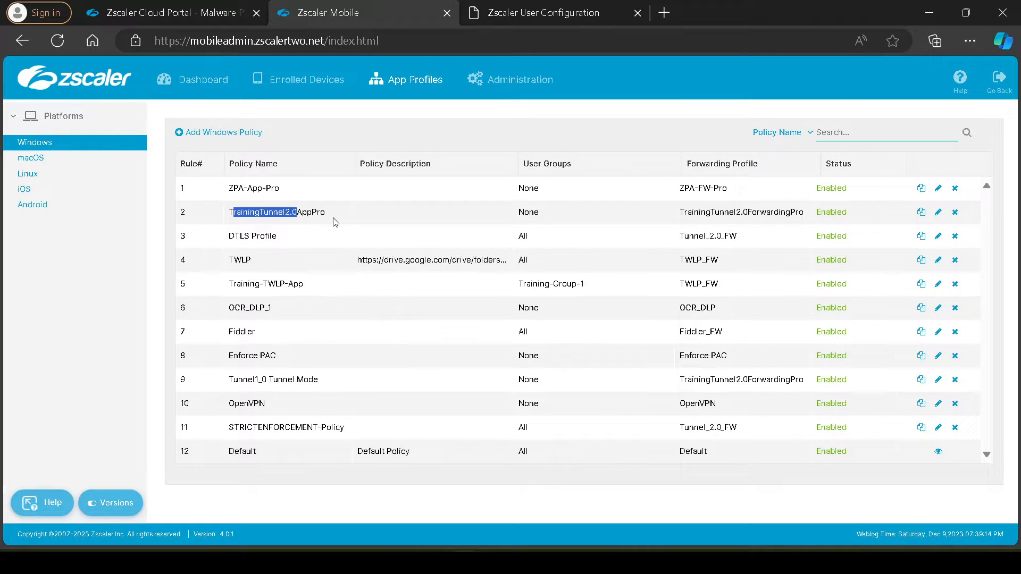
left_click_drag(326, 212, 228, 213)
left_click_drag(680, 212, 767, 221)
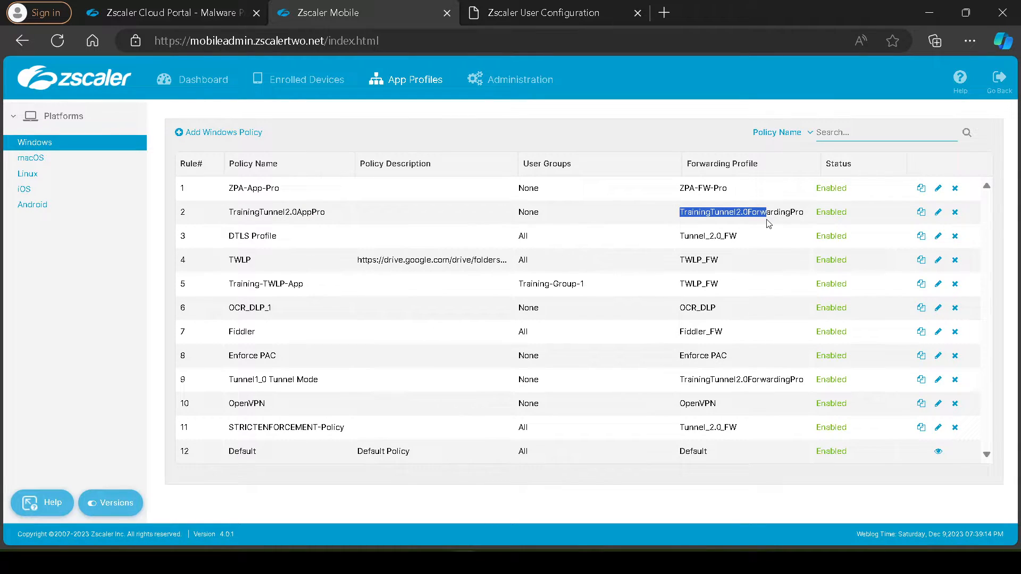
Bring up Zscaler Client Connector over the local configuration page, place it beside the form and check its app policy
left_click(571, 6)
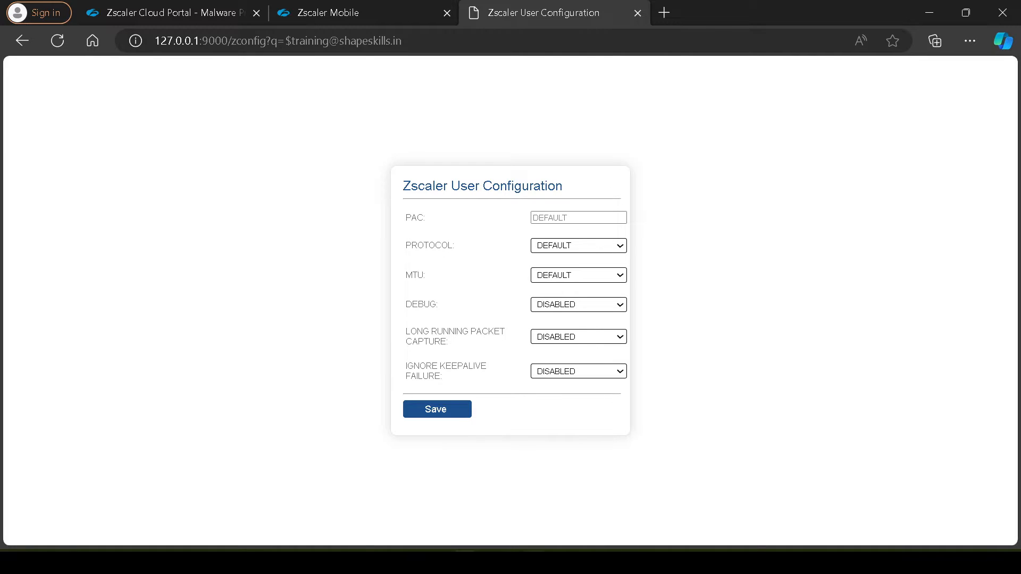
left_click(488, 563)
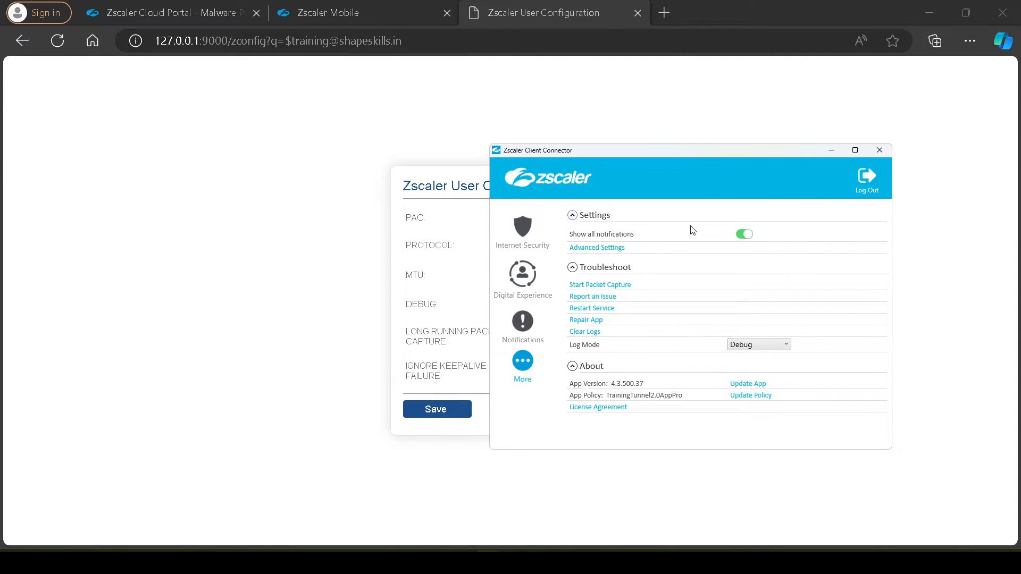
left_click_drag(710, 157, 273, 144)
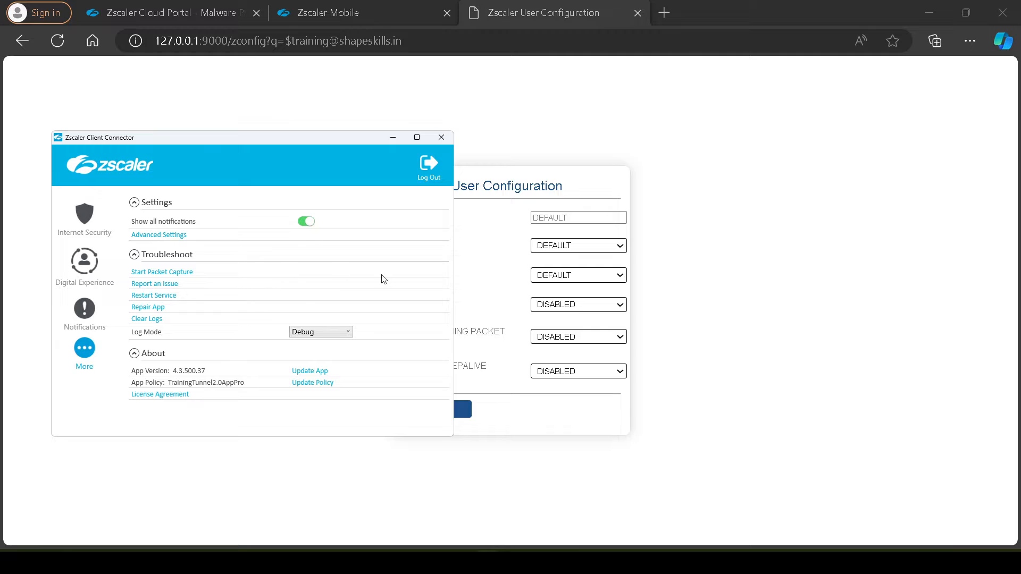
left_click(769, 306)
Return to the portal's app profile list and highlight TrainingTunnel2.0AppPro and TrainingTunnel2.0ForwardingPro again
left_click(382, 13)
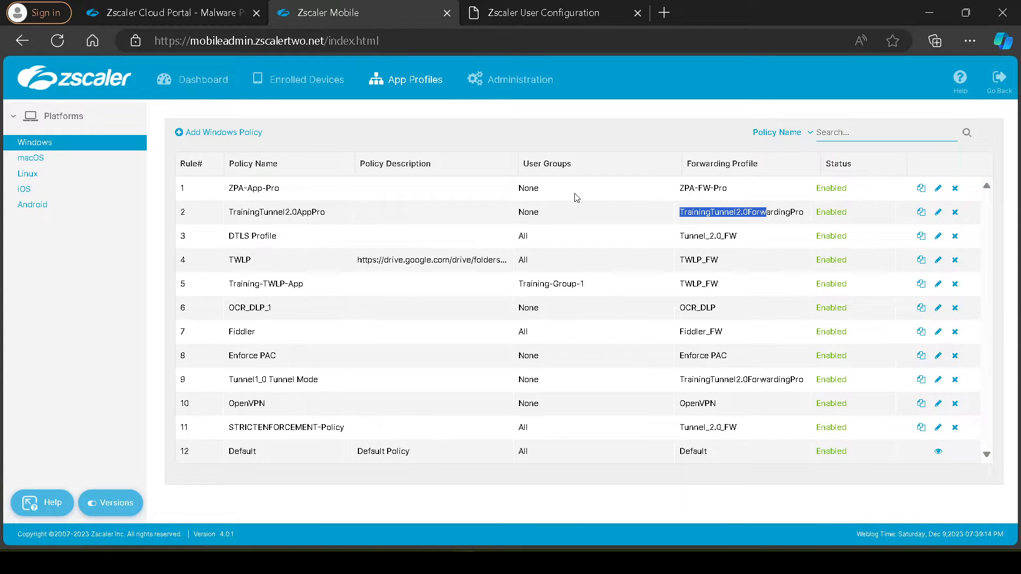
left_click_drag(337, 212, 230, 212)
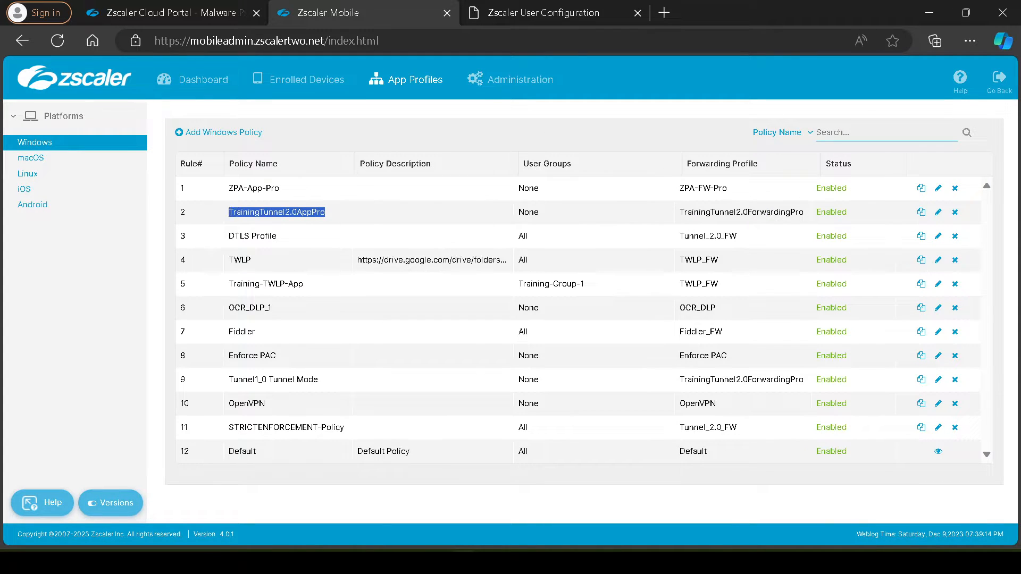
left_click_drag(679, 215, 804, 213)
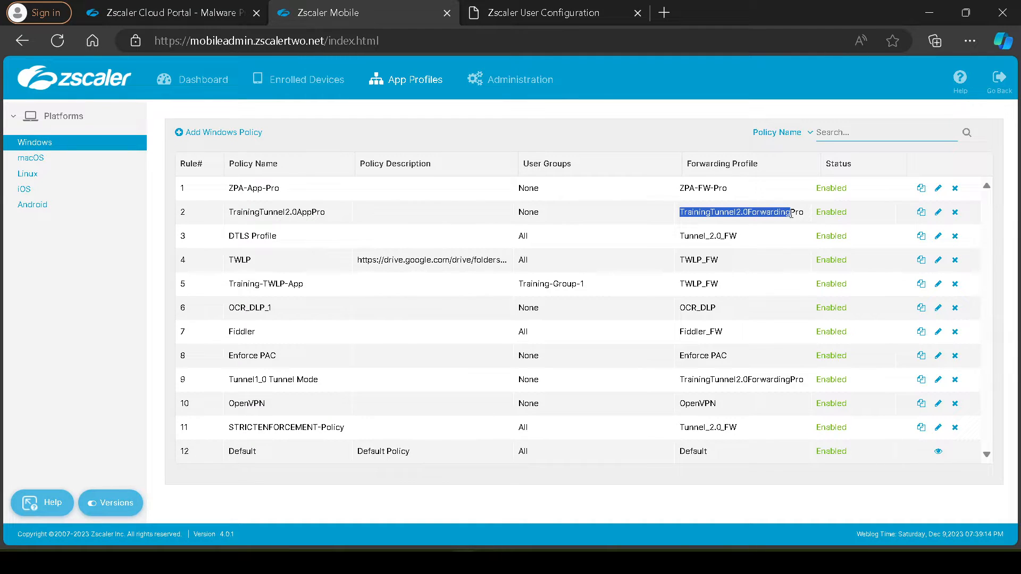
View the Protocol choices on the local configuration page and compare them with the TrainingTunnel2.0ForwardingPro entry in the portal
left_click(556, 17)
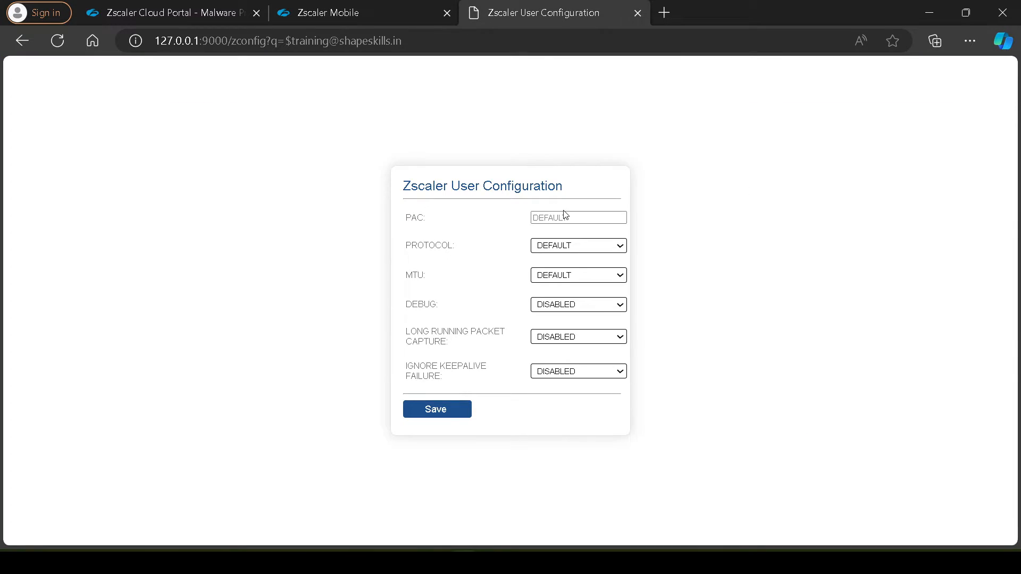
left_click(561, 247)
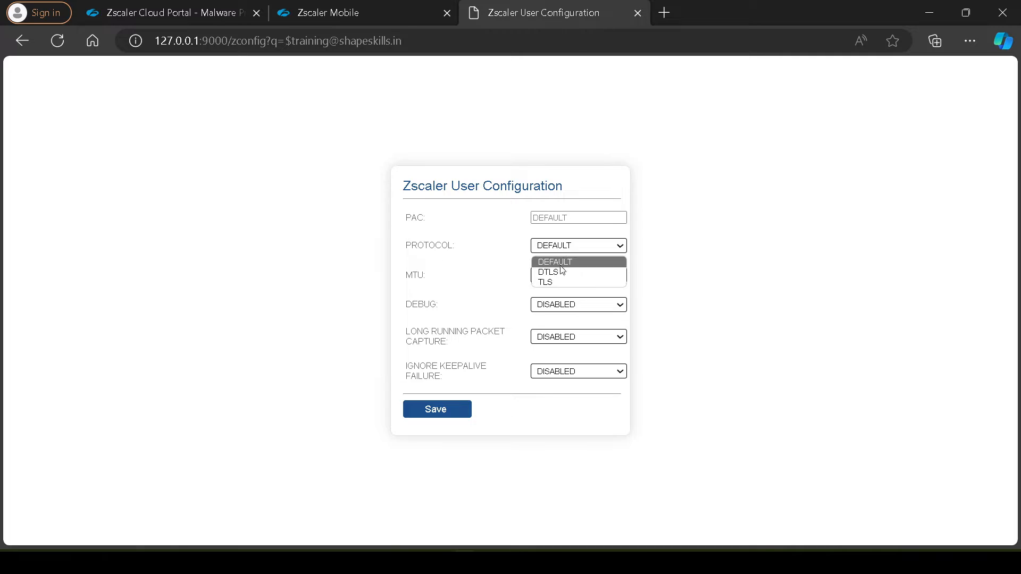
left_click(420, 14)
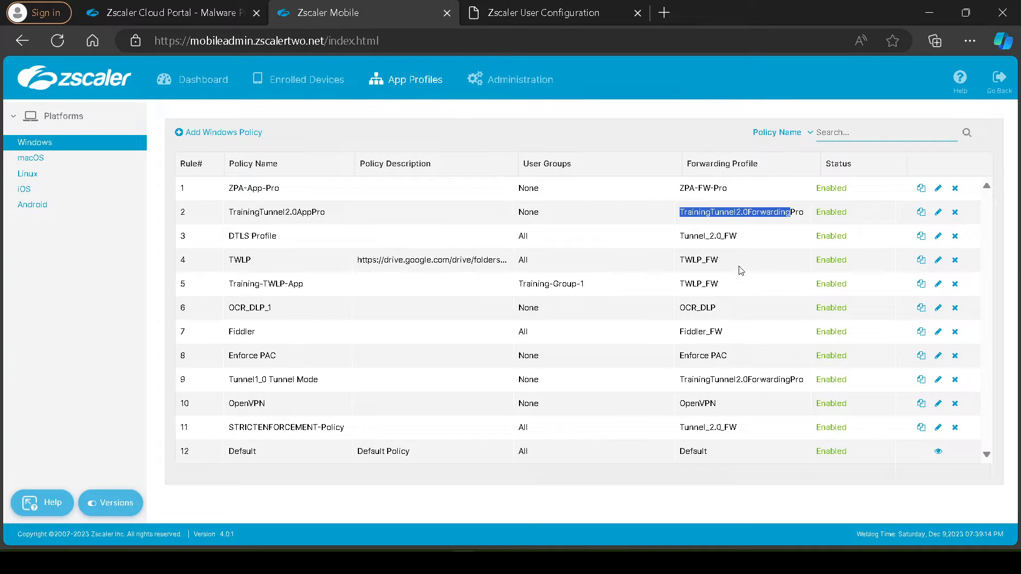
double_click(723, 217)
left_click(565, 13)
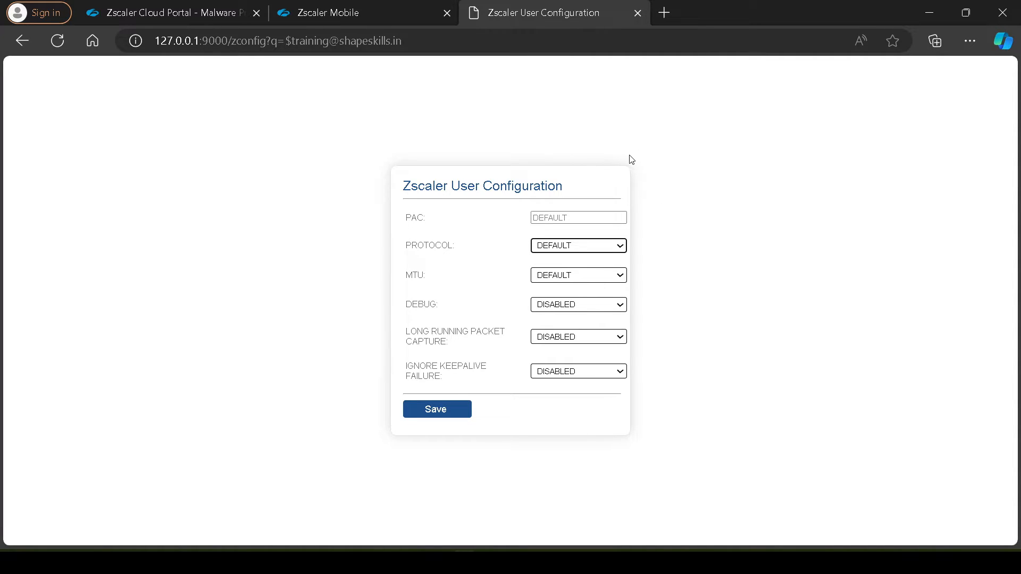
View the MTU option, then highlight the Zscaler User Configuration heading and the local page's full address
left_click(570, 277)
left_click_drag(406, 185, 575, 188)
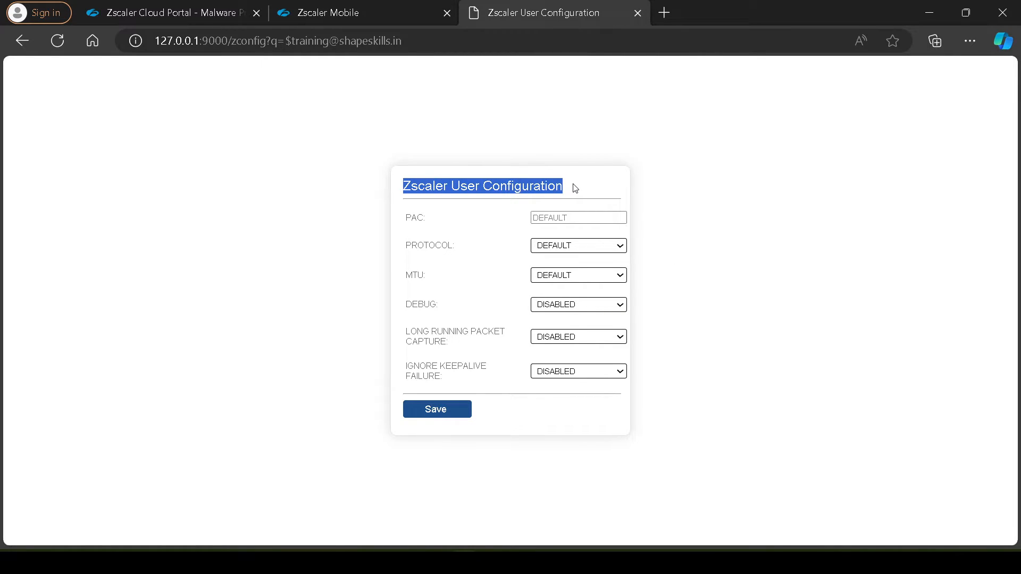
left_click(375, 171)
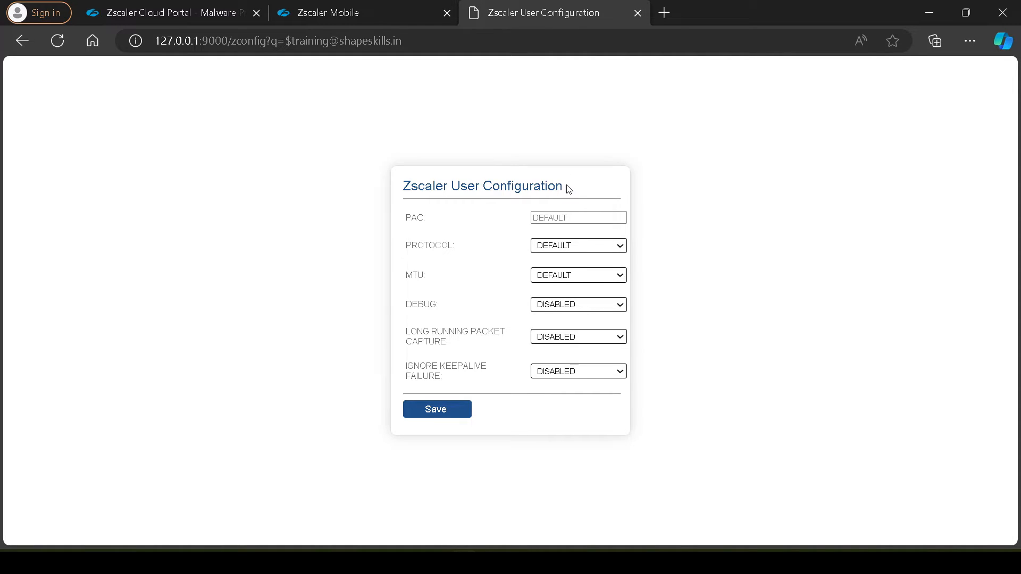
left_click_drag(569, 189, 397, 187)
left_click(364, 186)
mouse_move(405, 185)
left_mouse_down()
mouse_move(569, 191)
mouse_move(399, 189)
left_mouse_up()
left_click(715, 191)
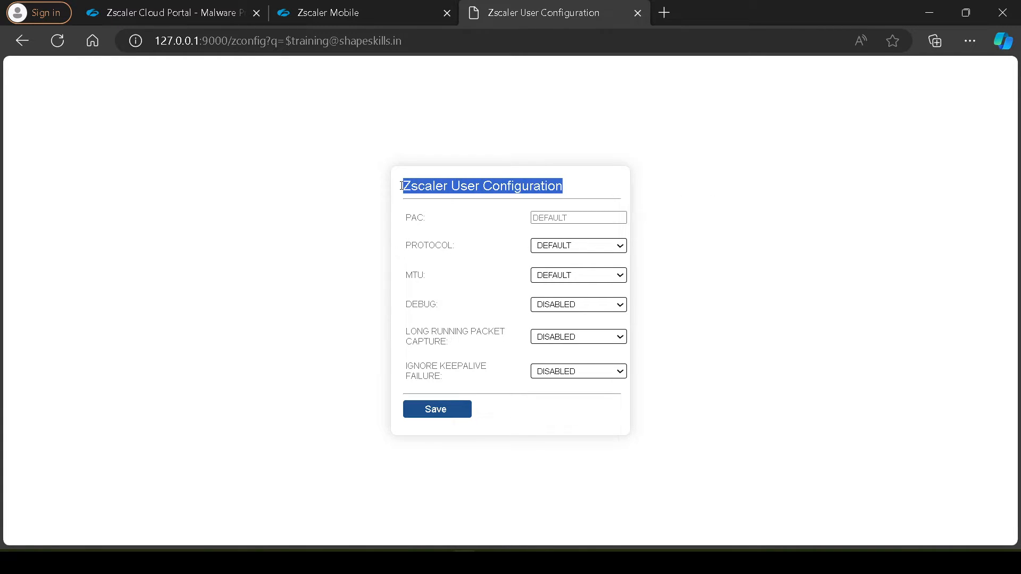
left_click(358, 189)
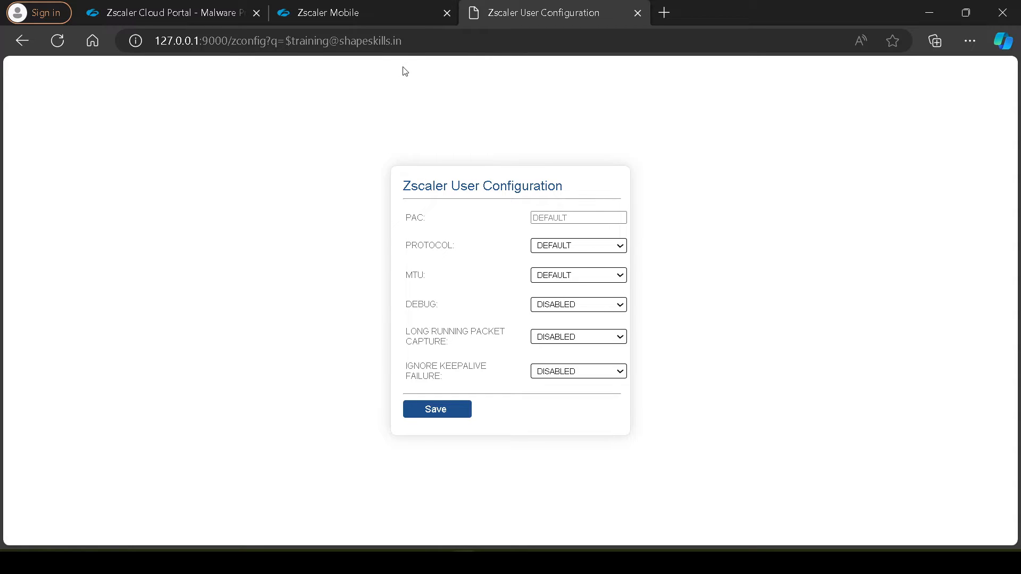
left_click_drag(413, 41, 155, 41)
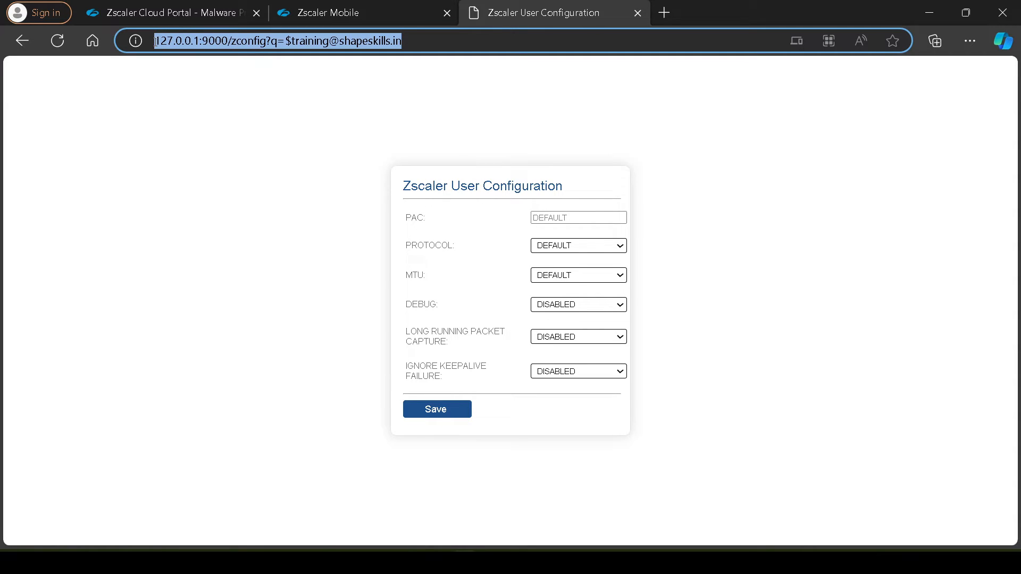
left_click(207, 109)
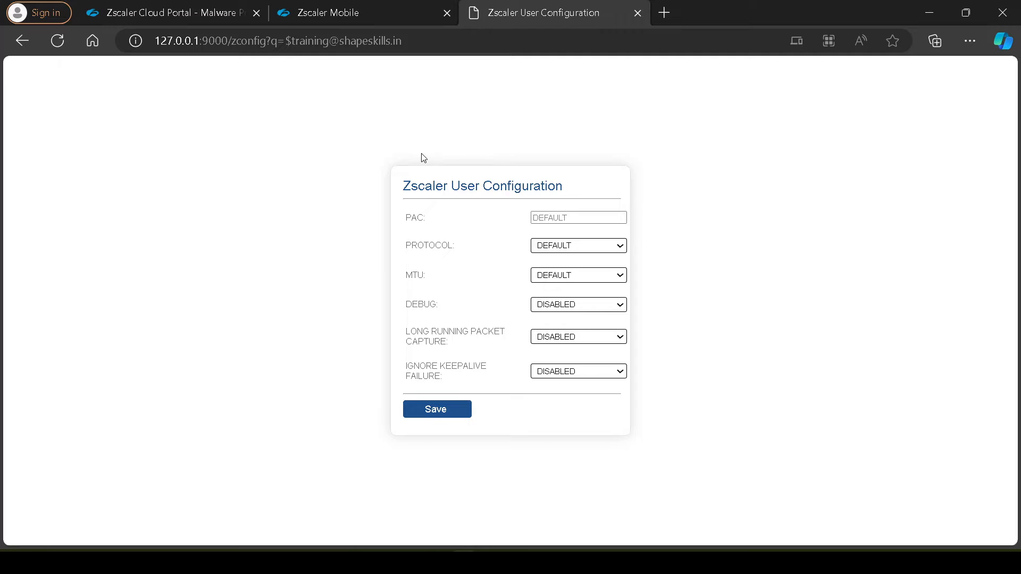
Open the Client Connector Support settings in the Zscaler Mobile portal's administration area
left_click(391, 11)
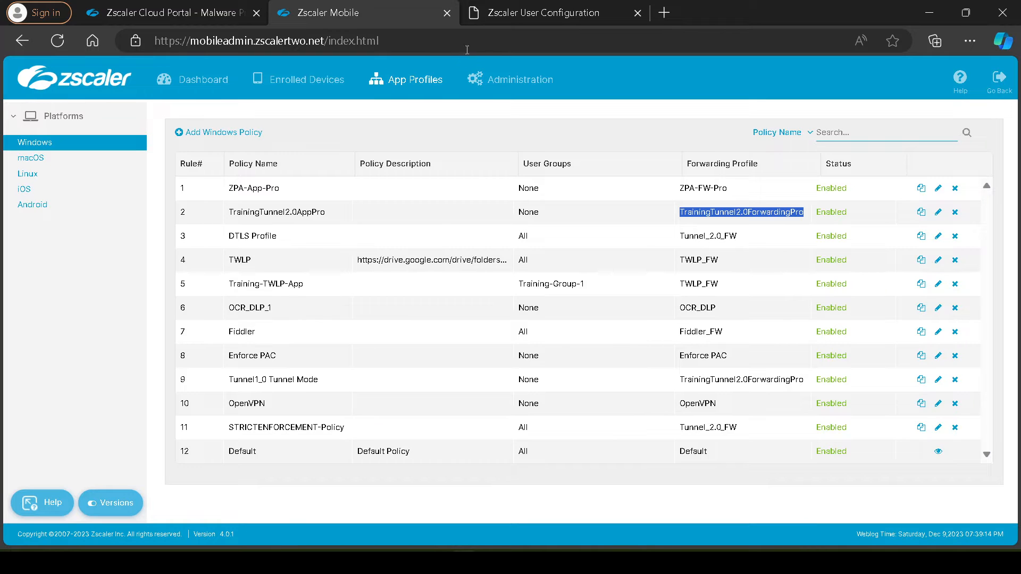
left_click(506, 7)
left_click(404, 13)
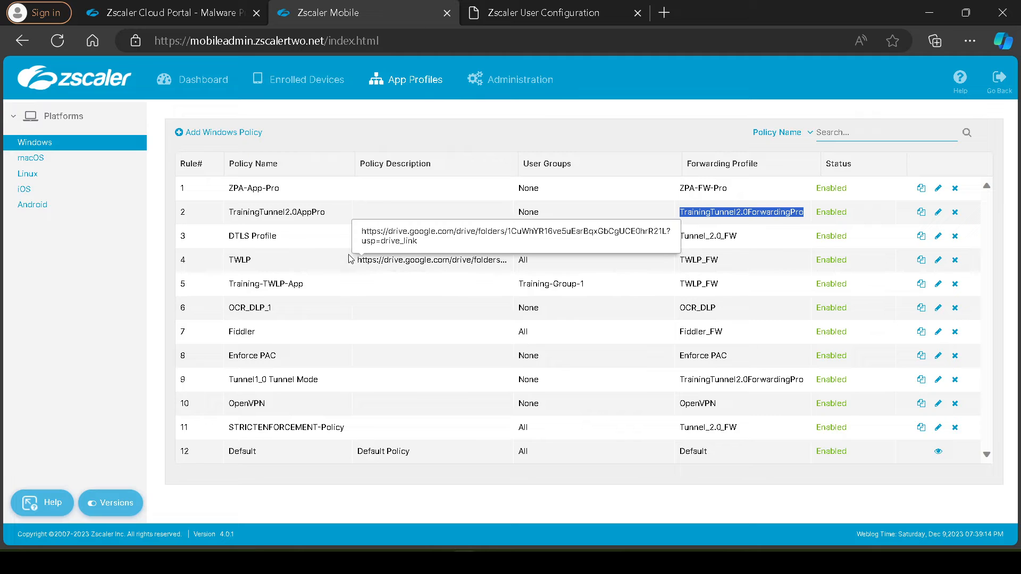
left_click(511, 80)
left_click(69, 189)
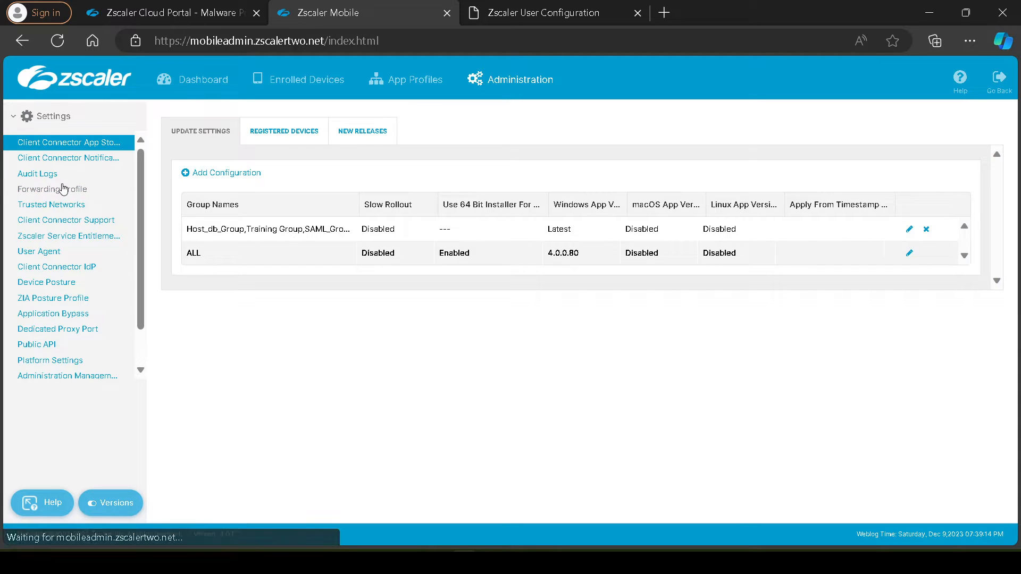
left_click(56, 220)
left_click(53, 251)
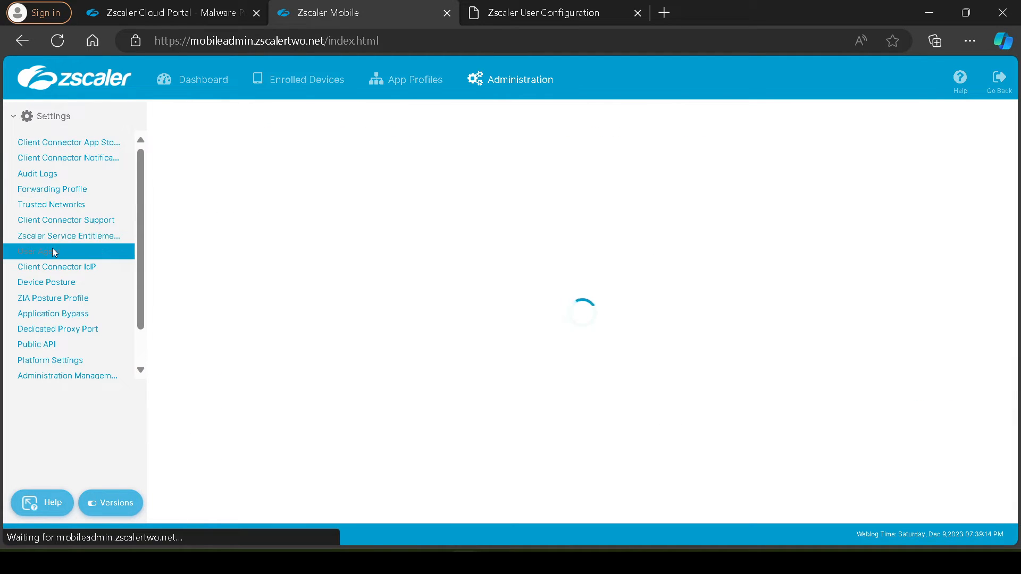
left_click(66, 225)
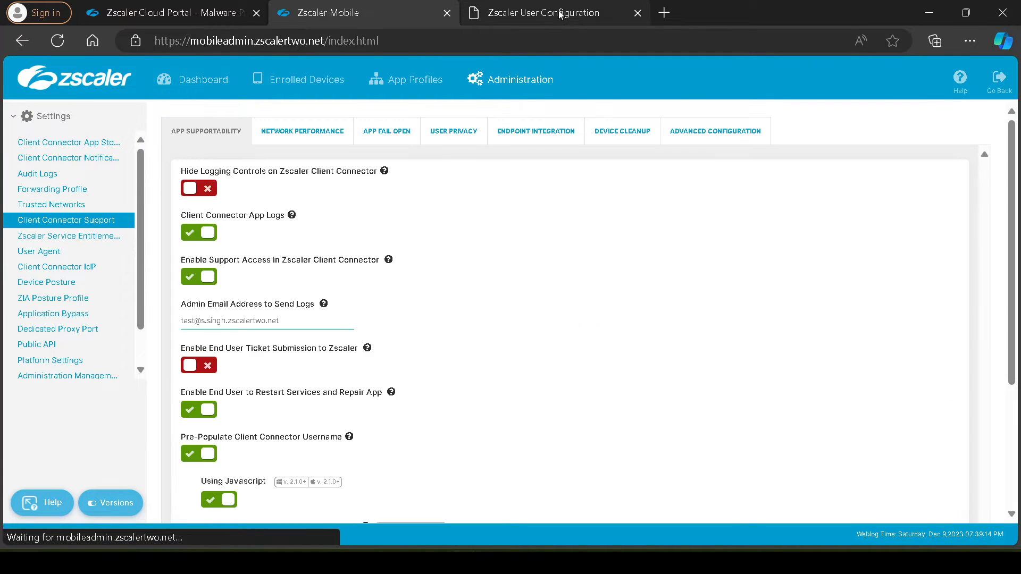
Return to the local configuration page and highlight the PAC label, the page heading and the Protocol label
left_click(544, 12)
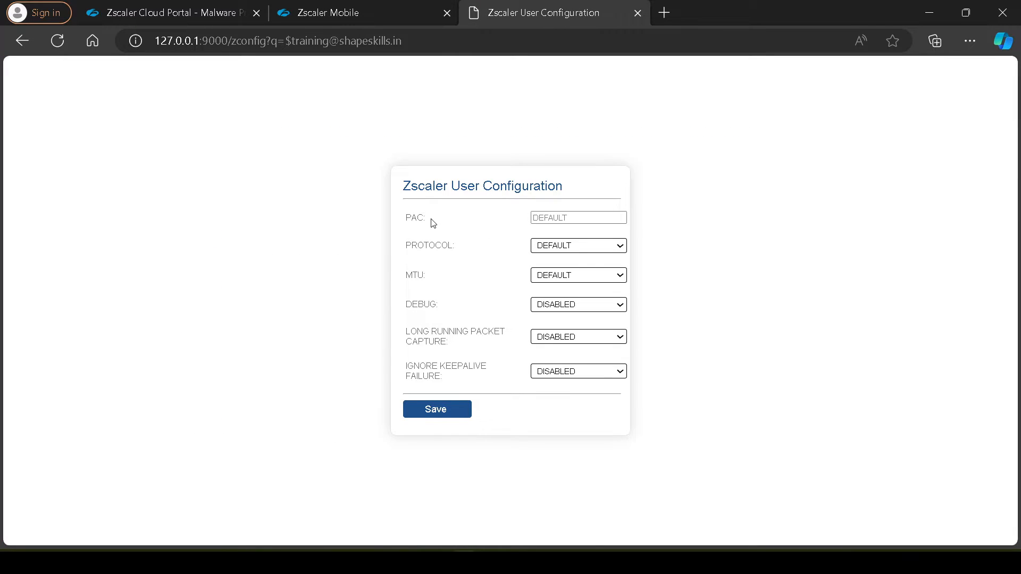
left_click_drag(427, 219, 405, 219)
left_click(570, 218)
left_click_drag(563, 188, 444, 188)
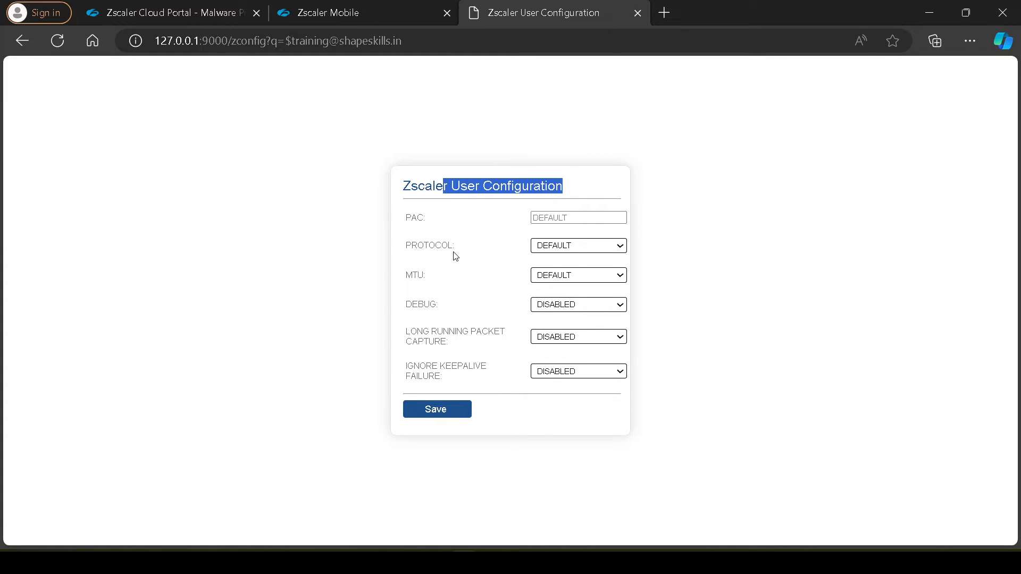
left_click_drag(457, 246, 405, 248)
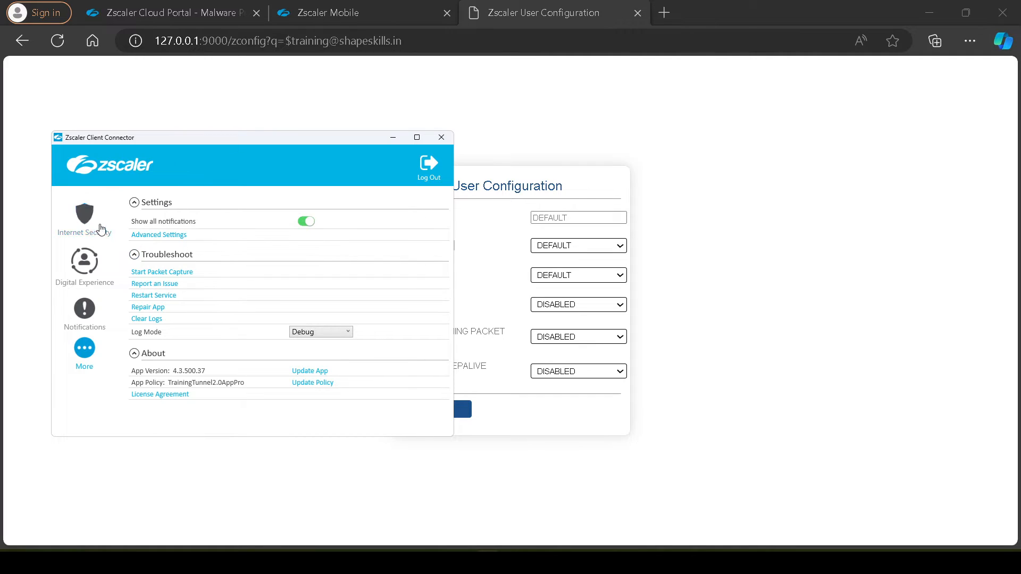
Turn on the Internet Security service in Zscaler Client Connector and move its window clear of the configuration form
left_click(96, 226)
left_click(337, 252)
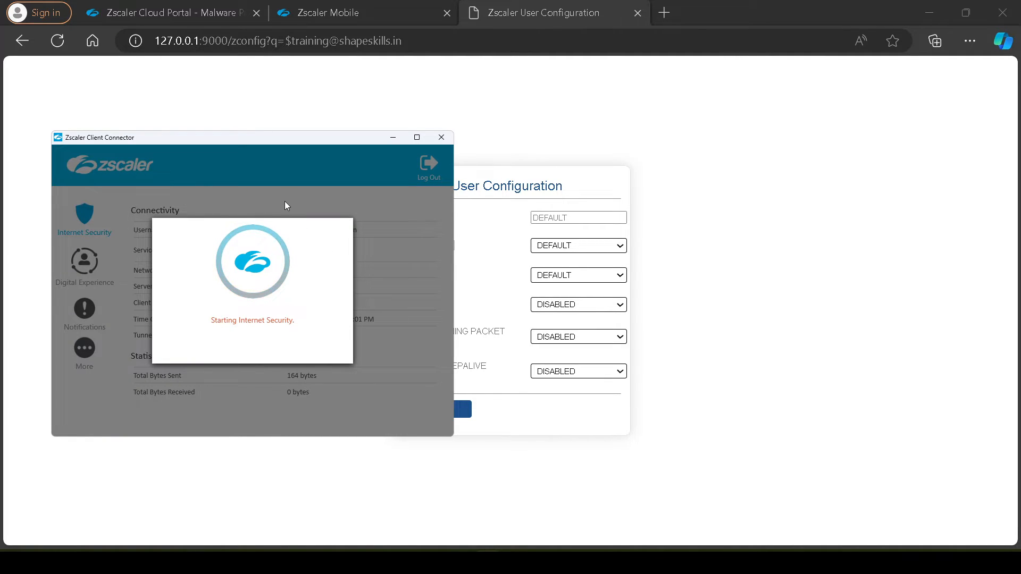
left_click_drag(331, 141, 288, 117)
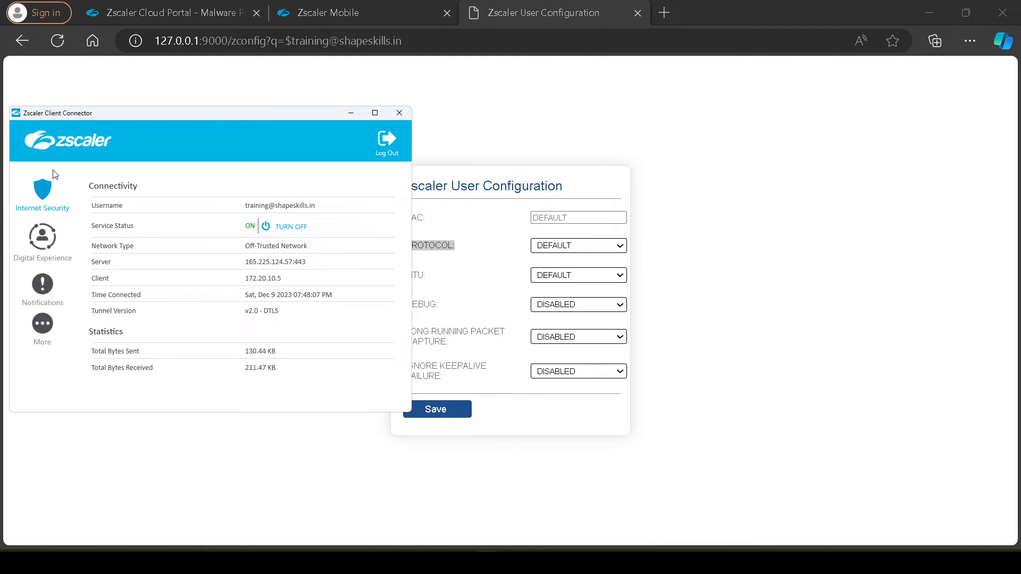
Set the Protocol to TLS on the local Zscaler User Configuration page
left_click(605, 193)
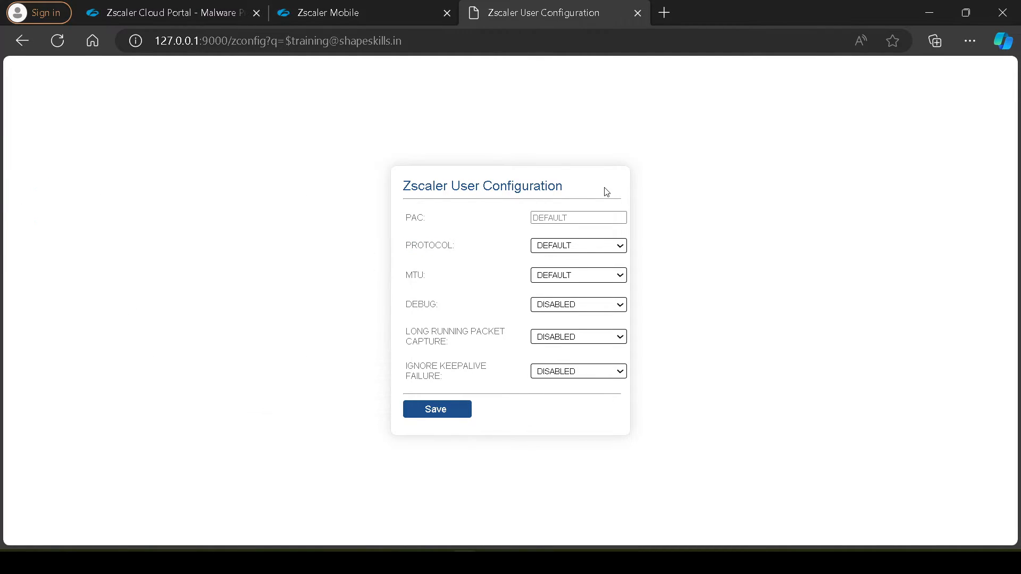
left_click(587, 247)
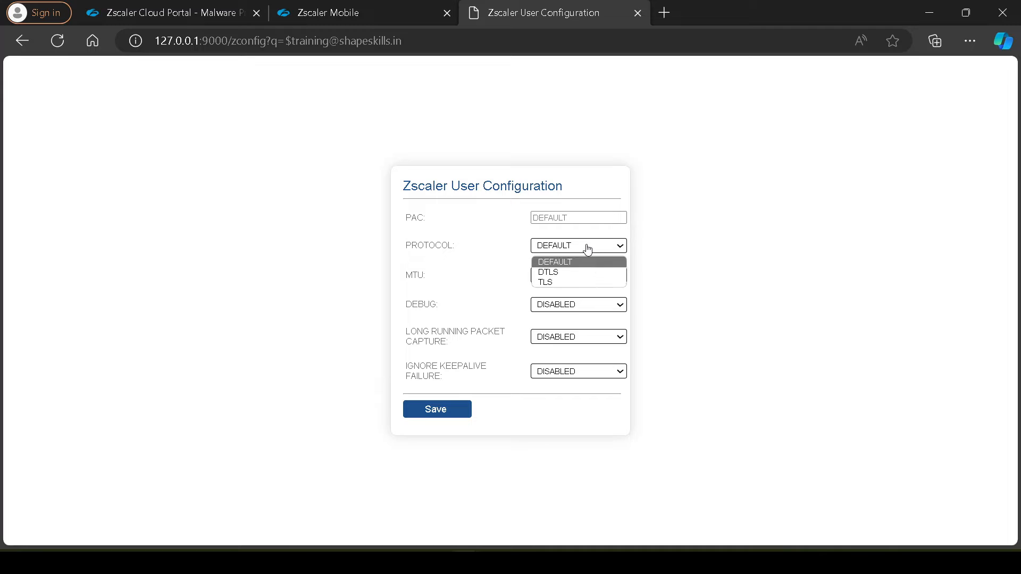
left_click(558, 282)
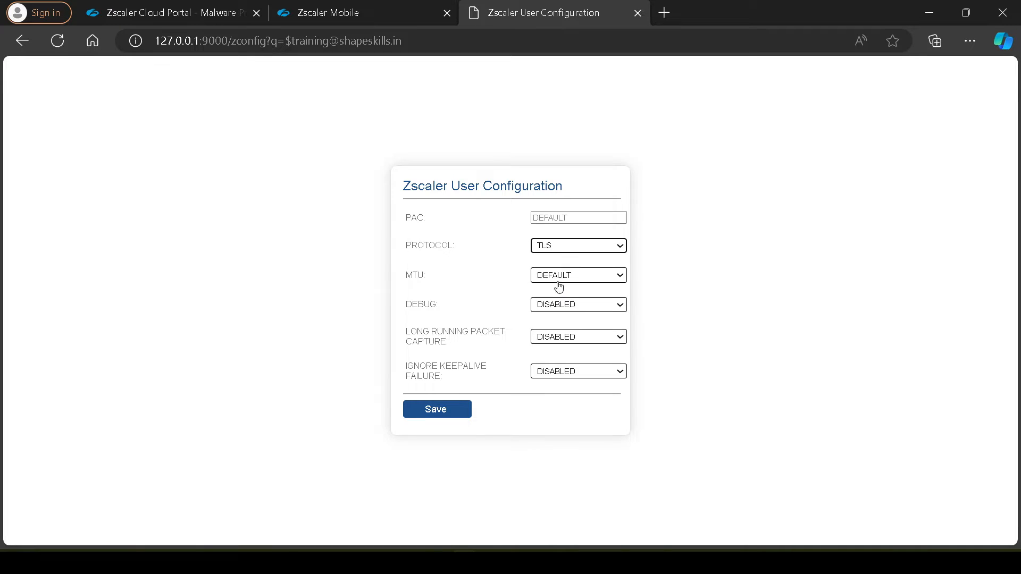
Save the TLS protocol override on the local configuration page and check the tunnel version in Zscaler Client Connector
left_click(433, 409)
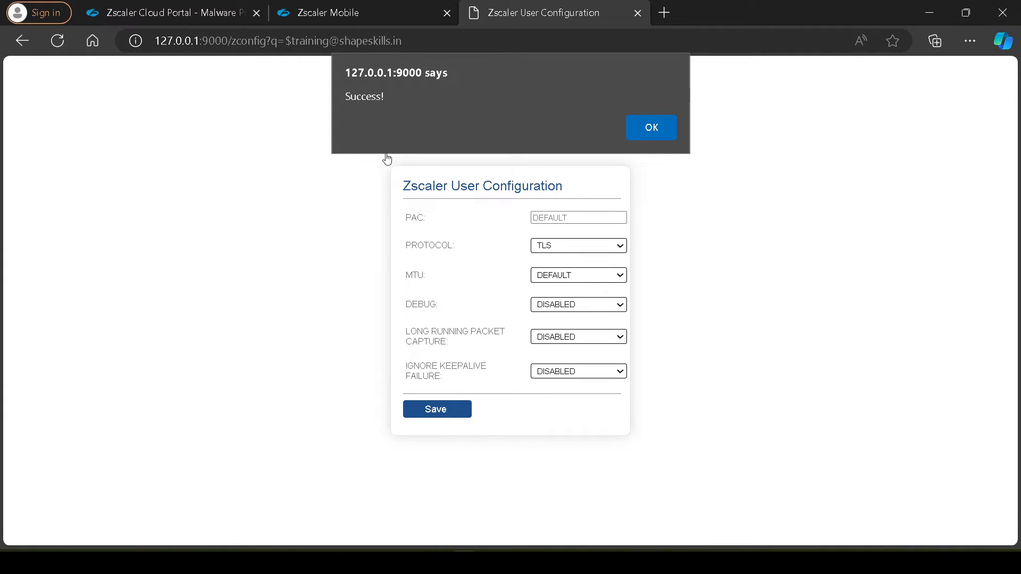
left_click(649, 132)
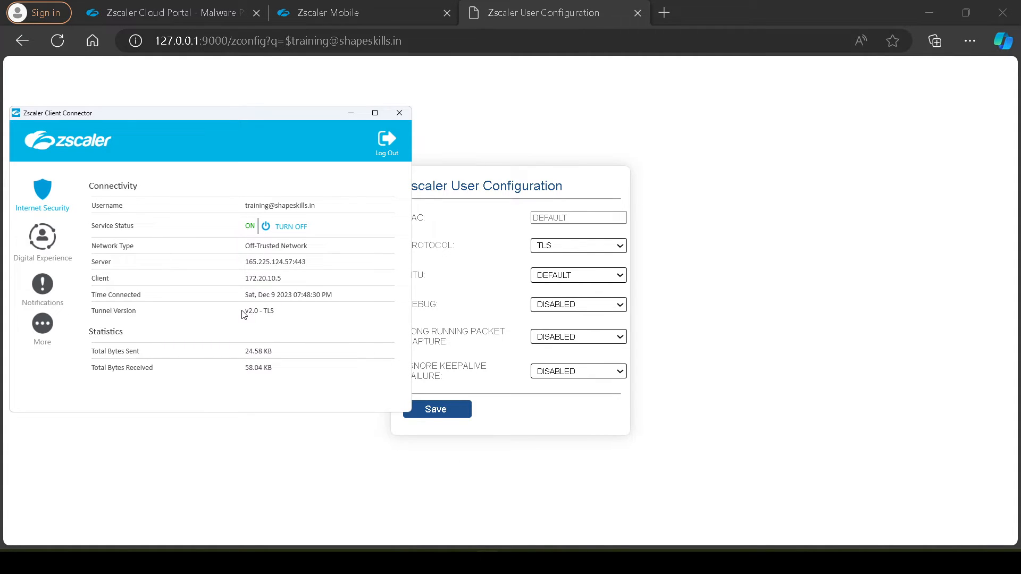
Set the Protocol to DTLS, save the configuration, and check the tunnel version in Zscaler Client Connector
left_click(583, 251)
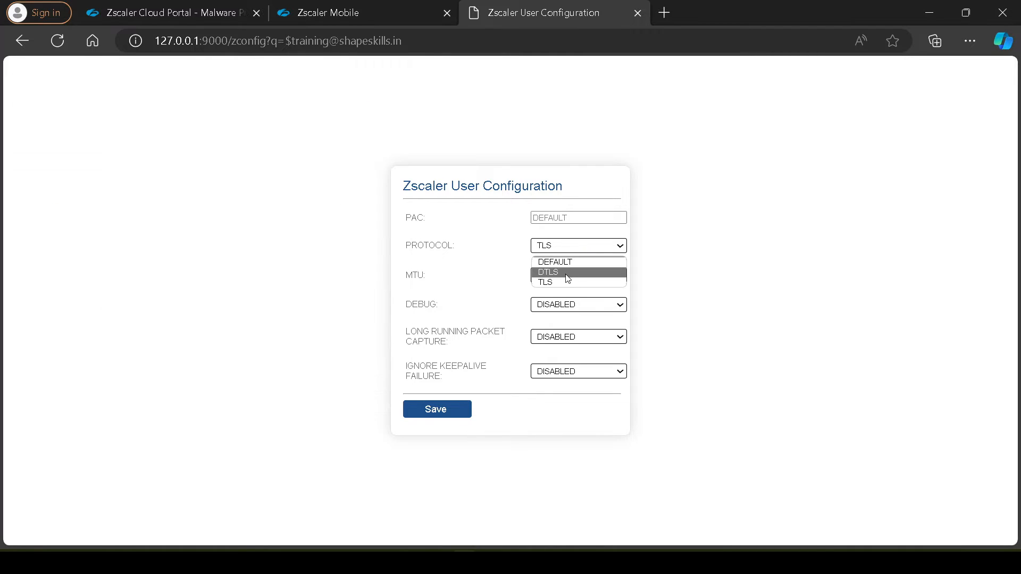
left_click(561, 272)
left_click(449, 416)
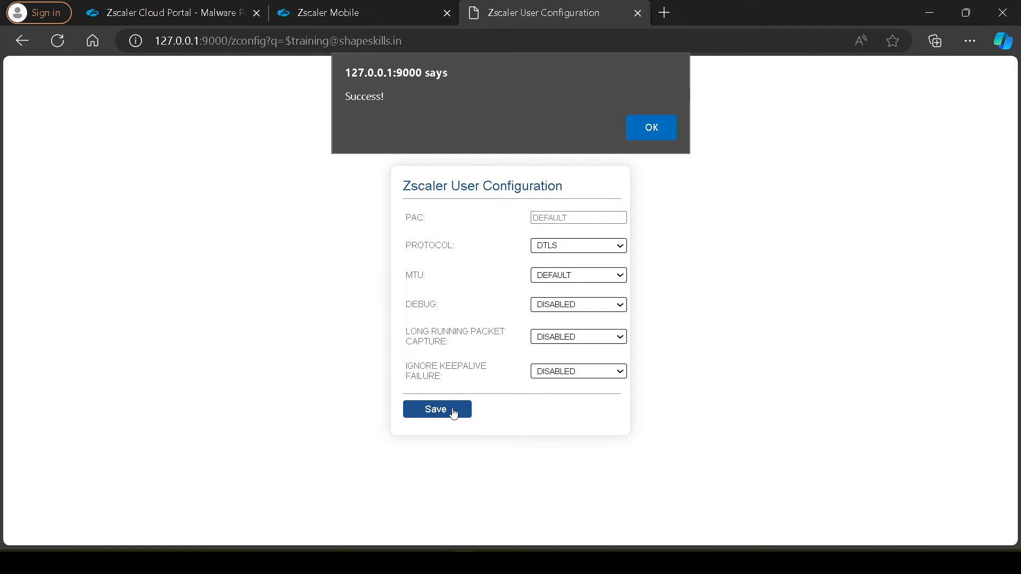
triple_click(381, 96)
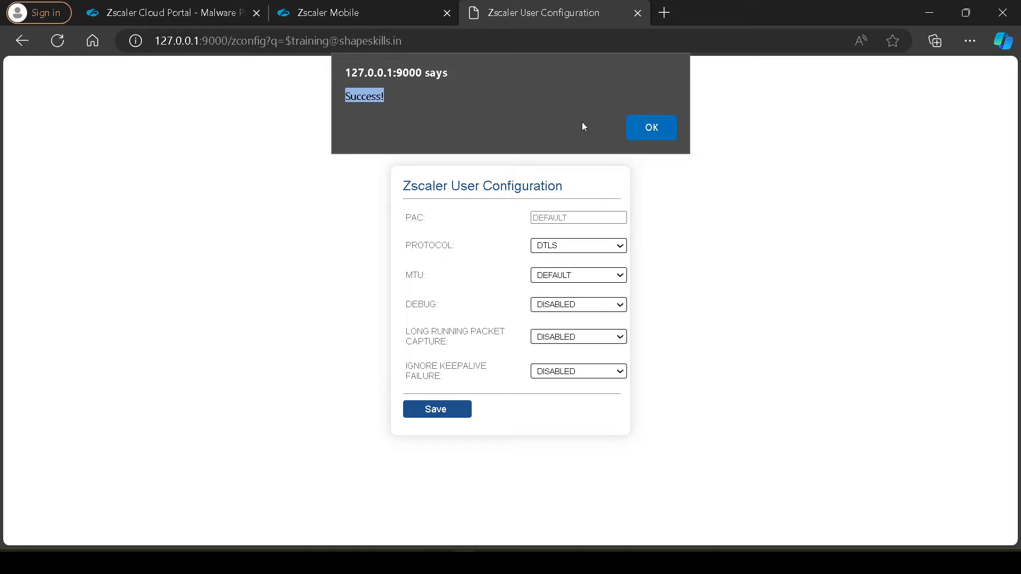
left_click(665, 134)
left_click(487, 563)
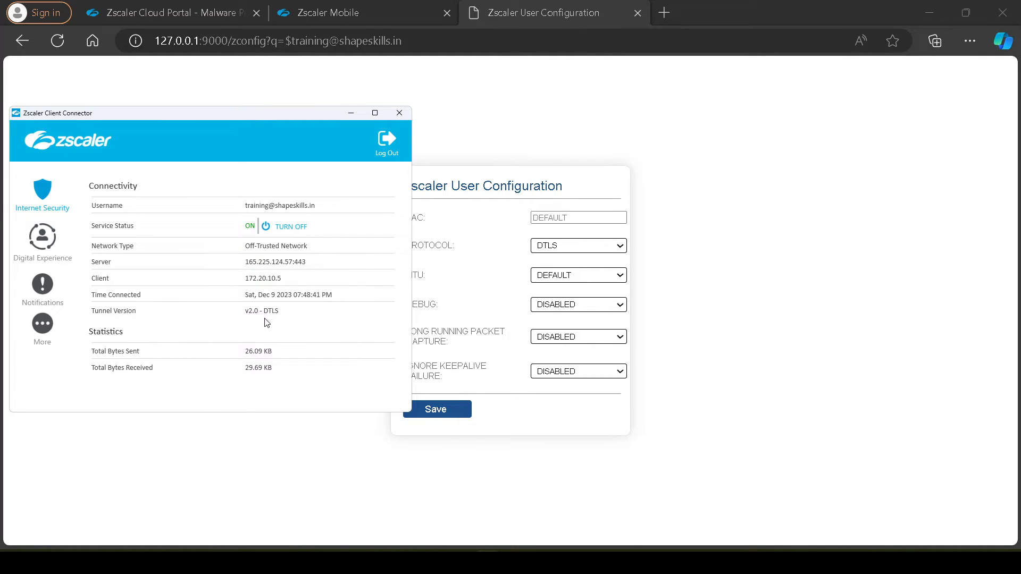
Return to the local configuration page, set the MTU to 1300, and save the change
left_click(732, 188)
left_click(578, 277)
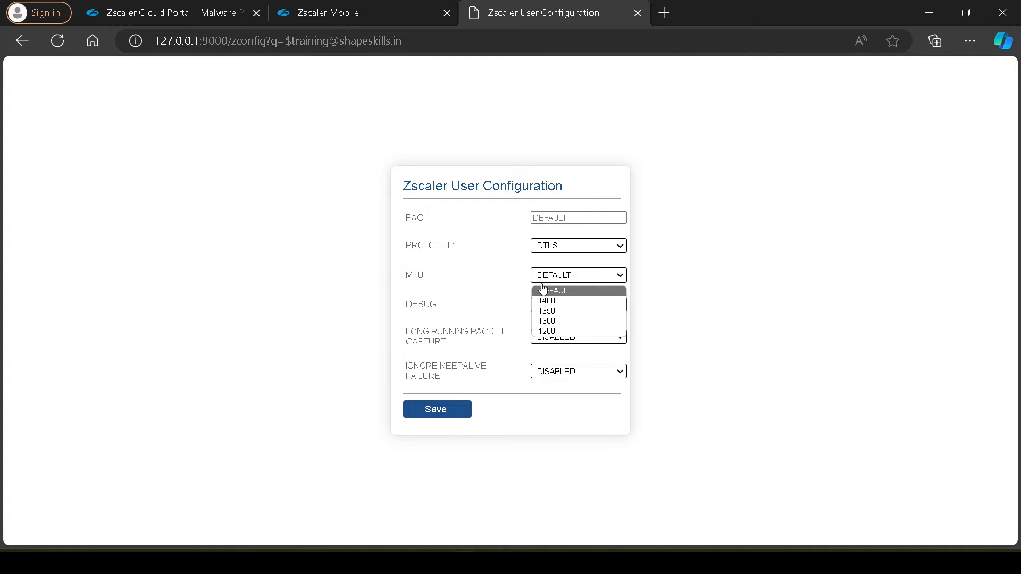
left_click(551, 322)
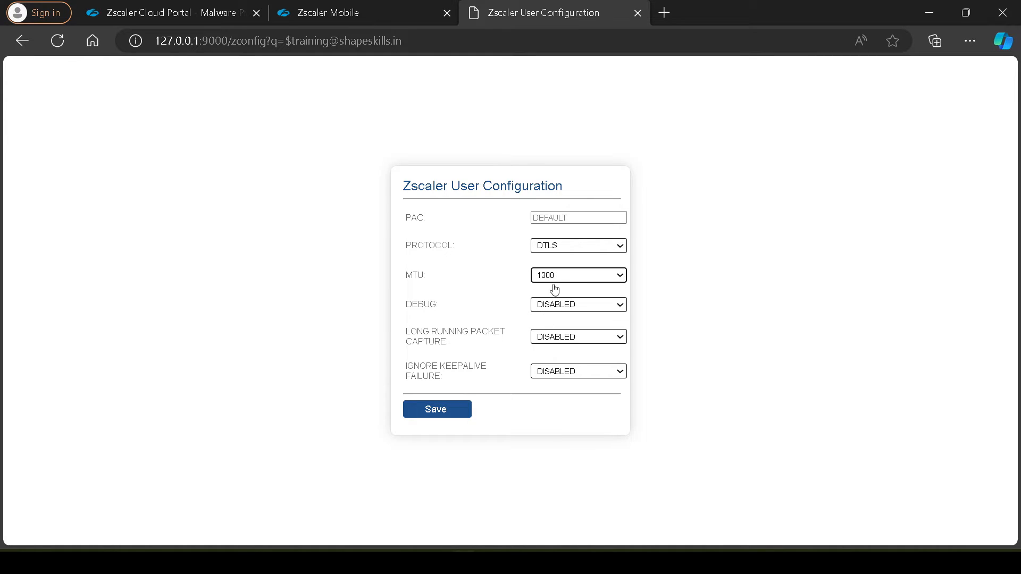
left_click(452, 410)
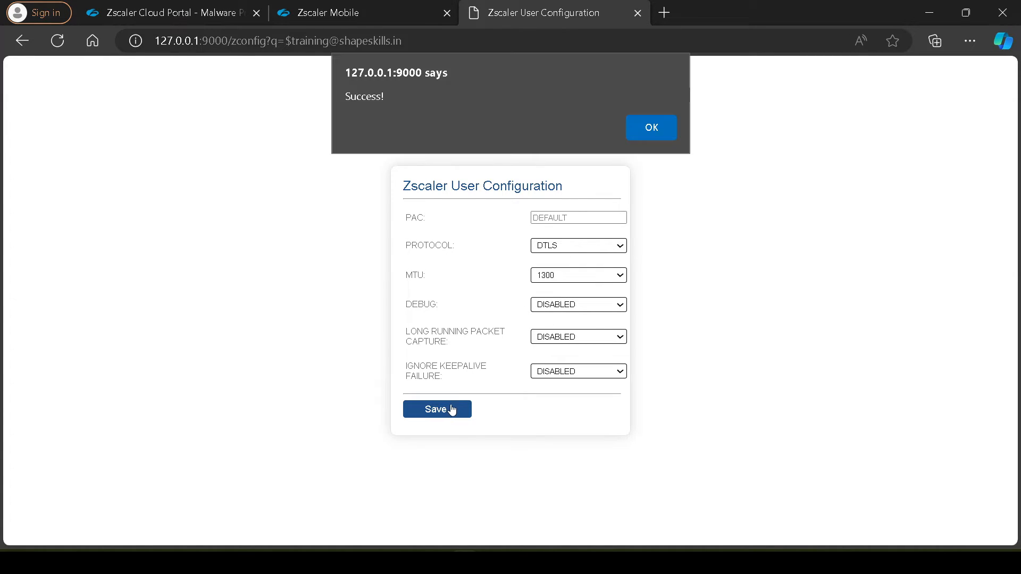
left_click(631, 126)
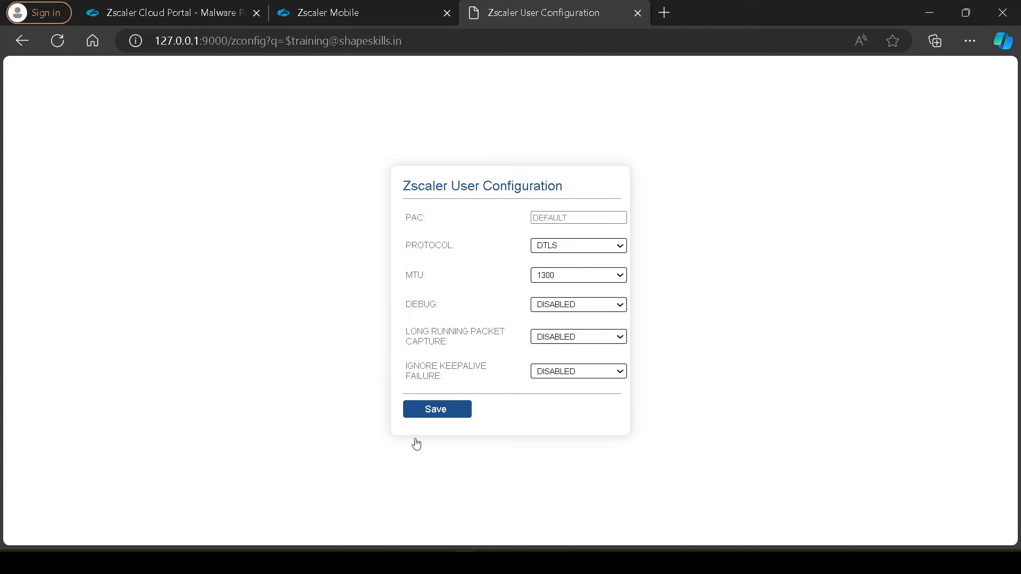
Reopen the MTU choices without changing them and review the Internet Security connectivity details in Zscaler Client Connector
left_click(557, 276)
left_click(679, 277)
left_click(488, 563)
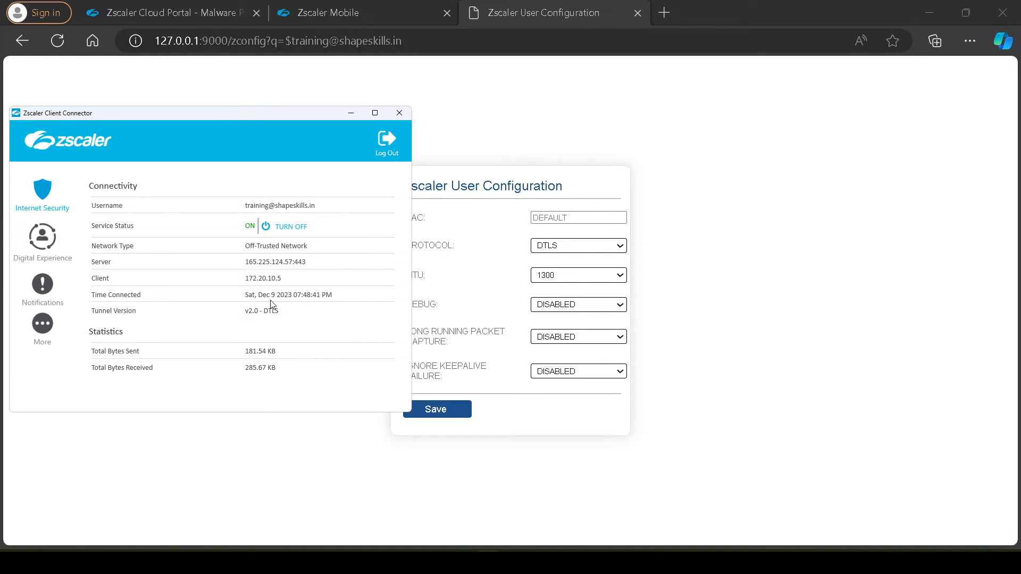
left_click(774, 249)
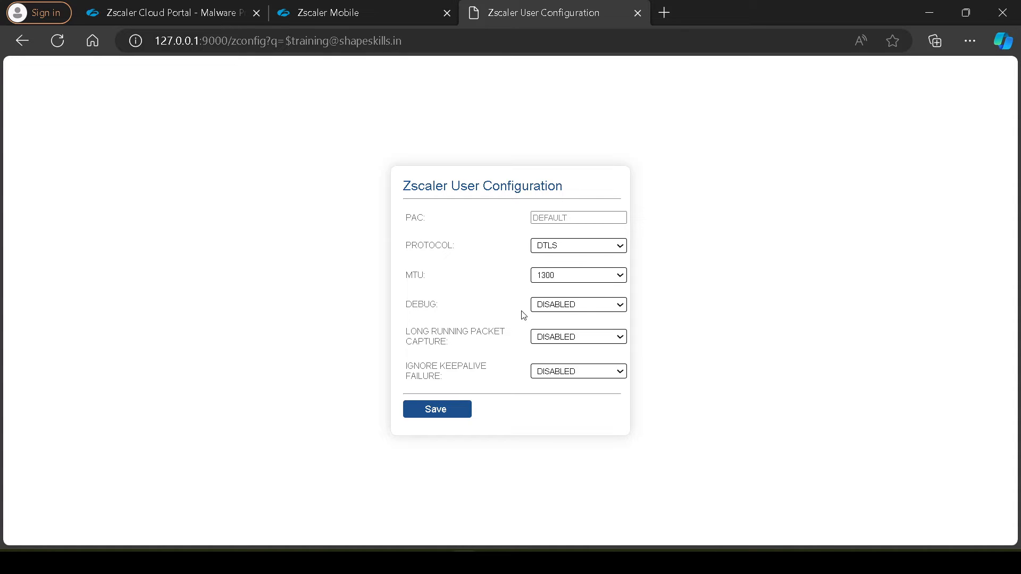
View the Debug choices on the configuration page and set the Log Mode to Warn in Zscaler Client Connector
left_click(592, 307)
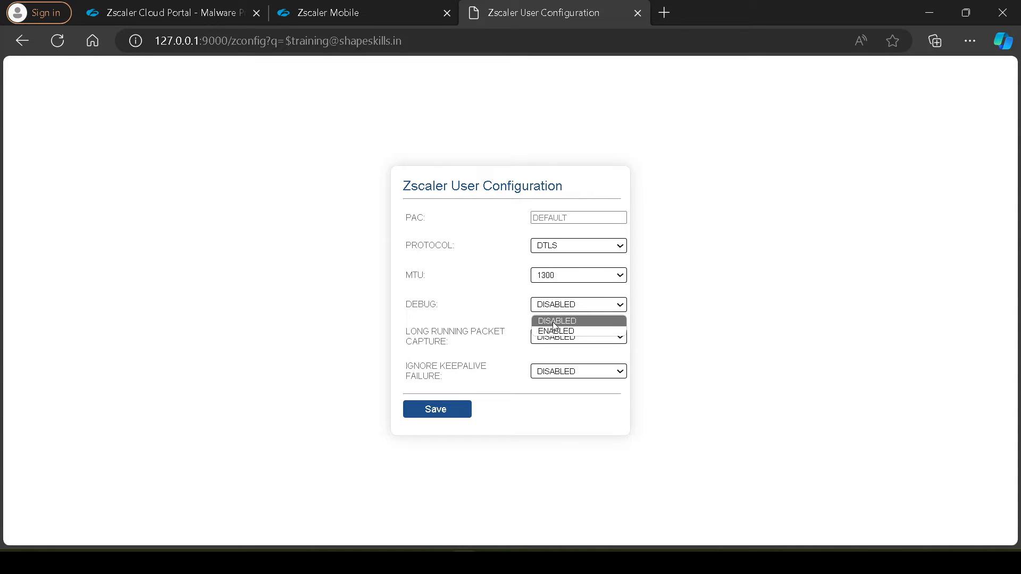
left_click(301, 305)
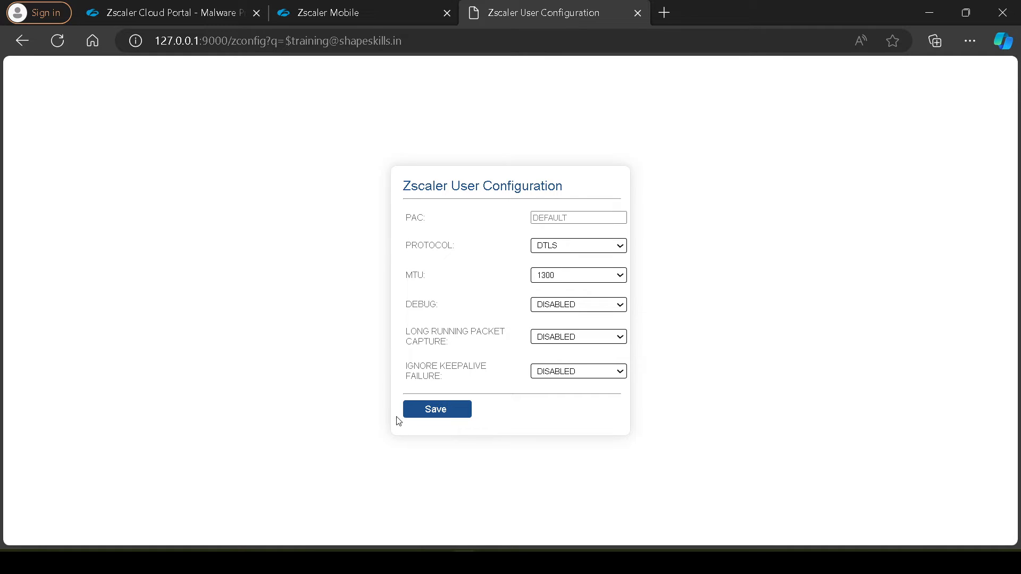
left_click(488, 563)
left_click(42, 324)
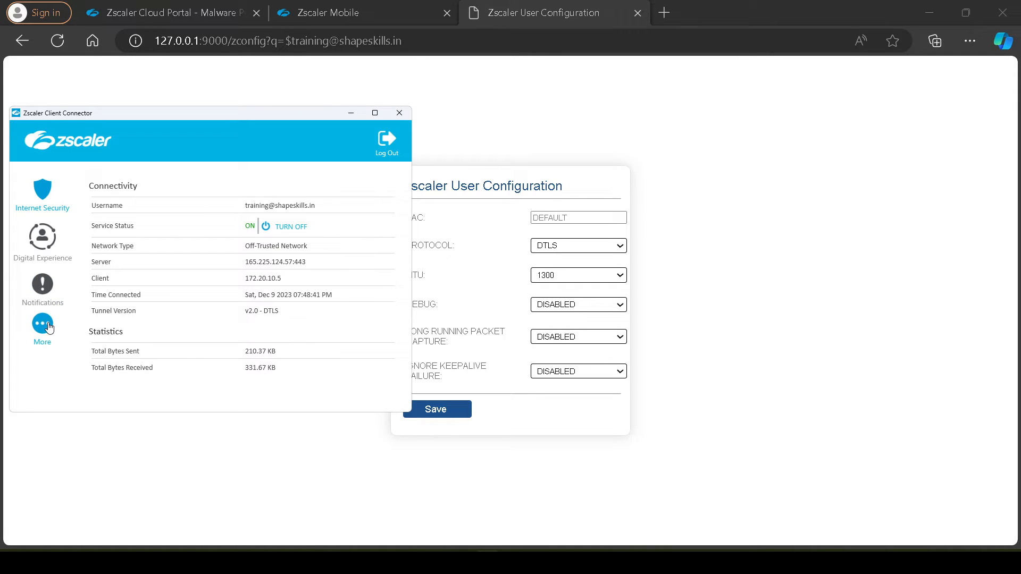
left_click(279, 309)
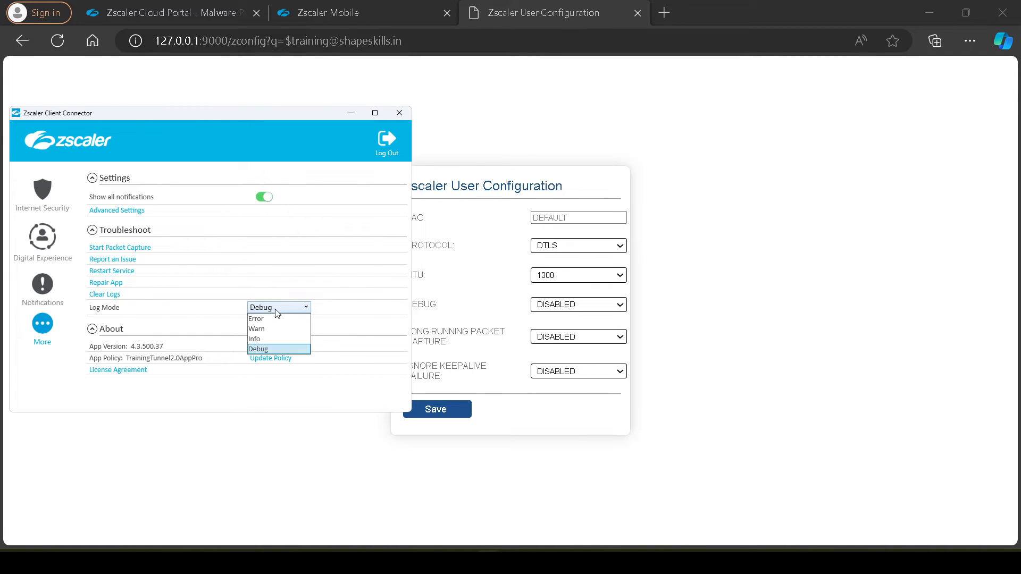
left_click(259, 331)
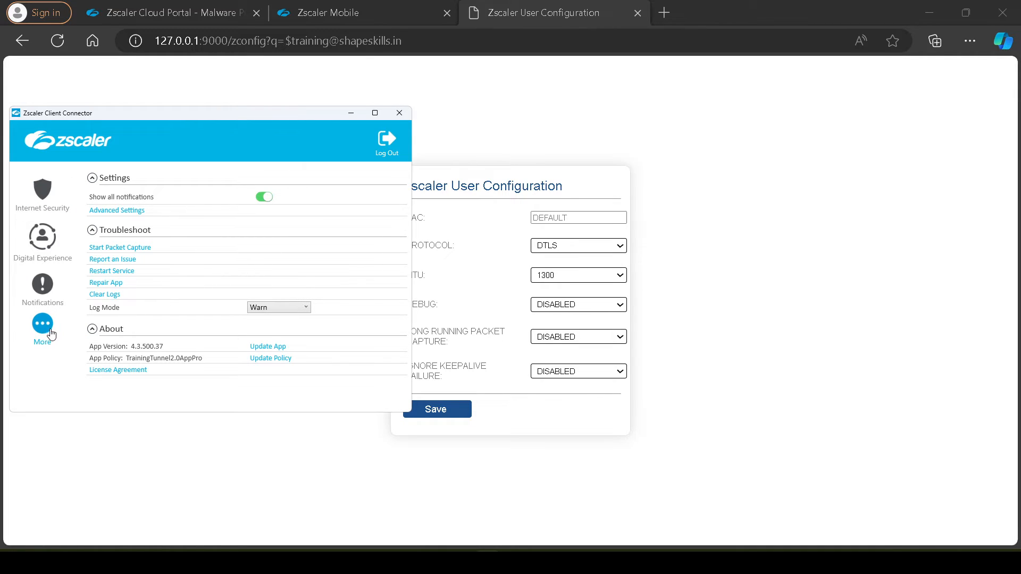
left_click(262, 196)
Enable Debug on the local configuration page, save it, and check the Log Mode in Zscaler Client Connector
left_click(730, 320)
left_click(558, 311)
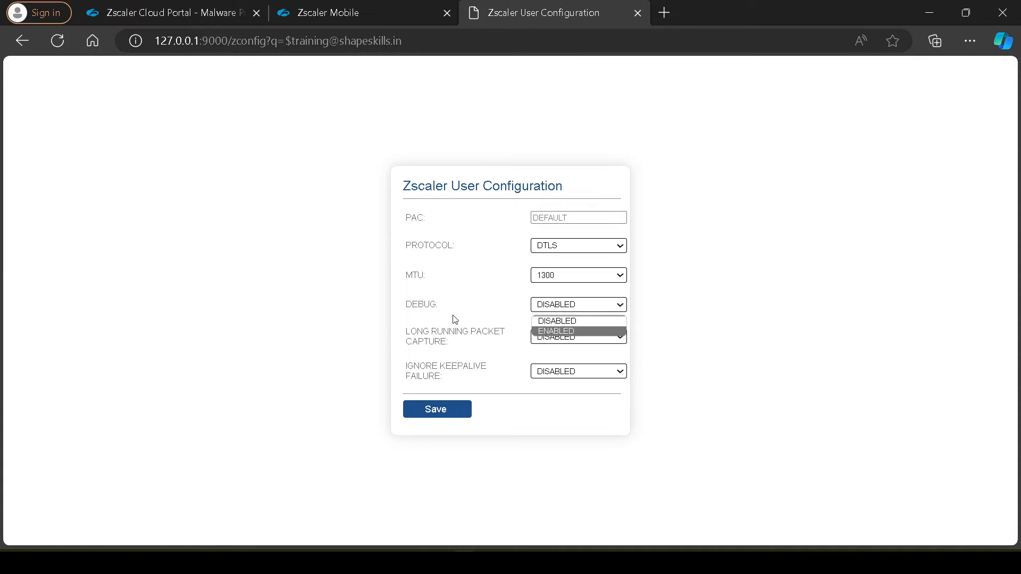
left_click(562, 331)
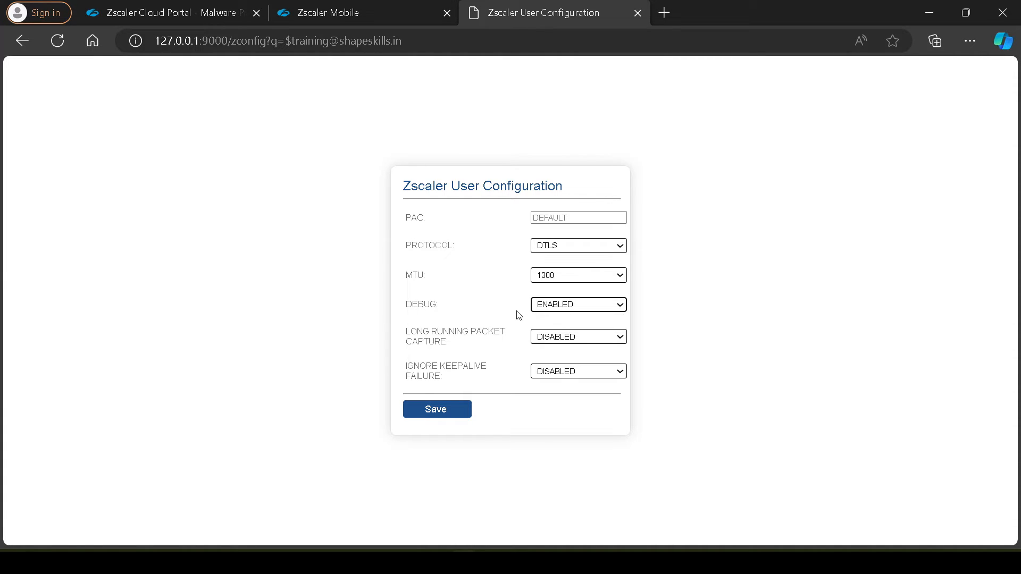
left_click(435, 410)
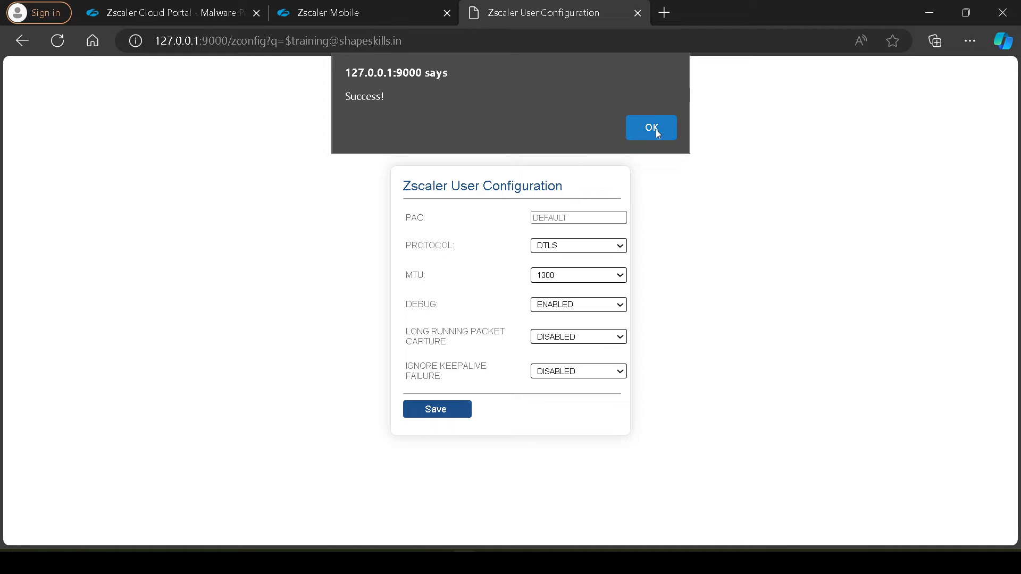
left_click(656, 129)
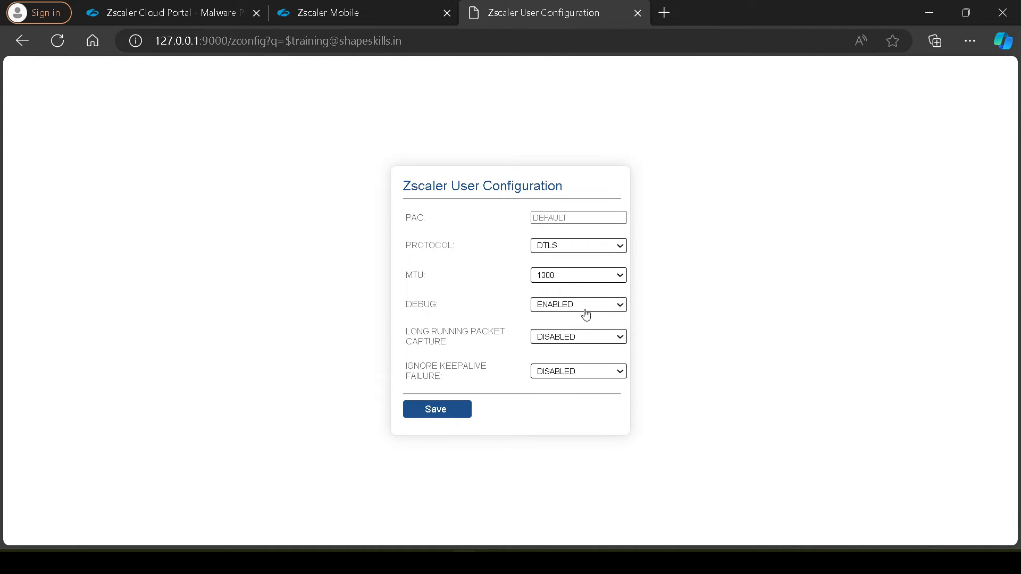
left_click(487, 563)
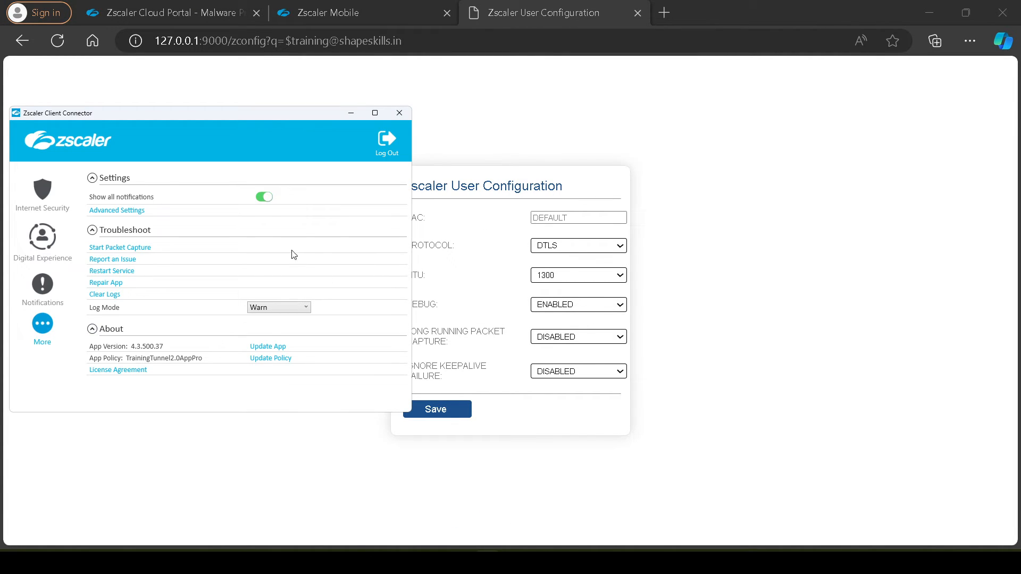
left_click(794, 250)
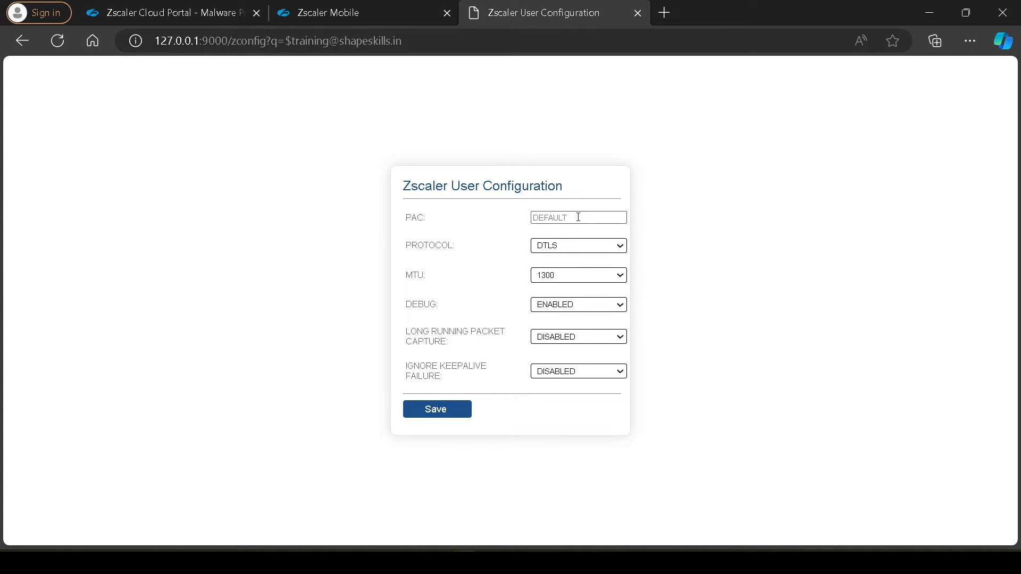
Set Long Running Packet Capture to Enabled on the local configuration page and highlight its label
left_click(565, 337)
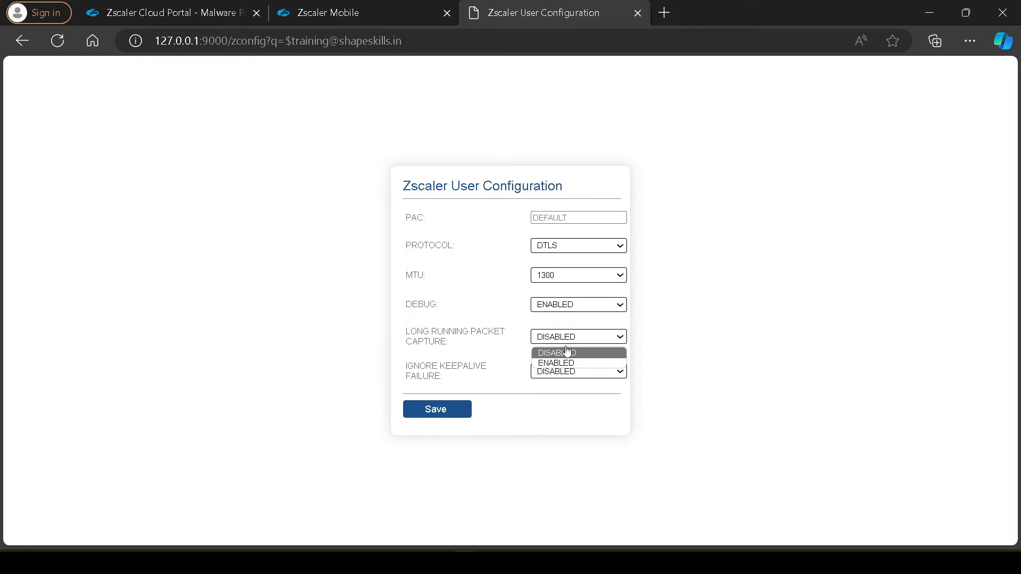
left_click(565, 363)
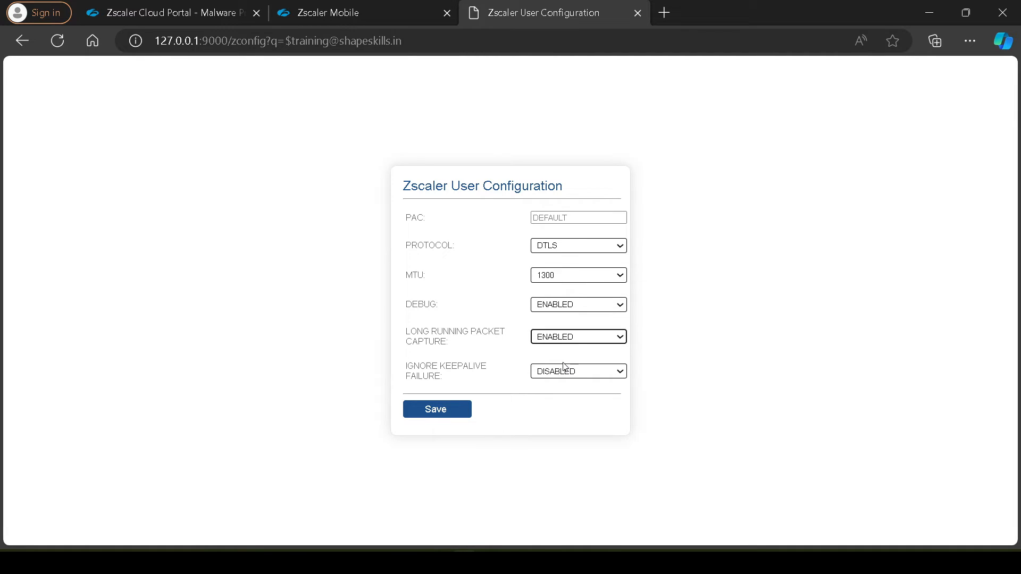
left_click_drag(452, 346, 404, 336)
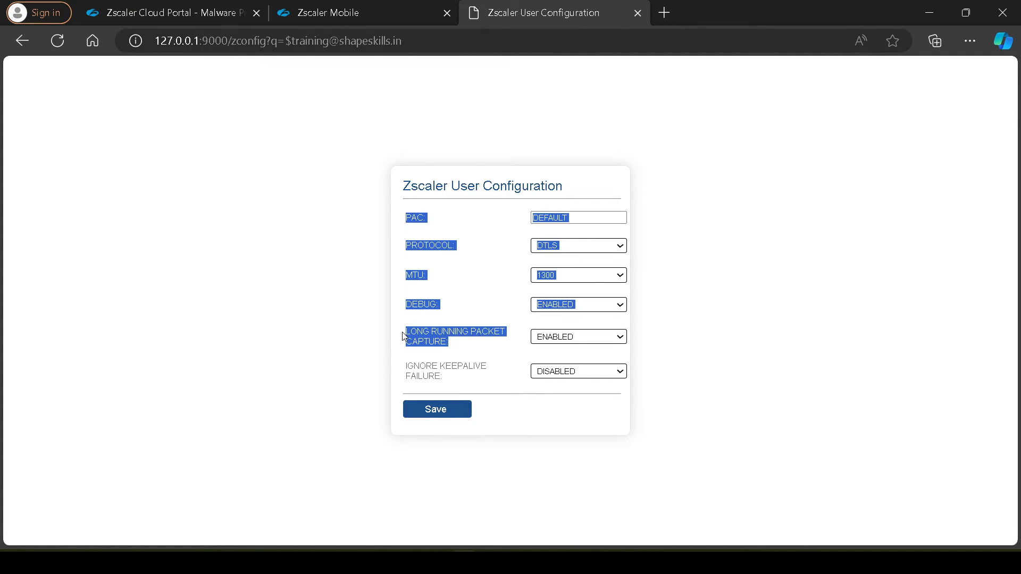
left_click(378, 336)
triple_click(452, 348)
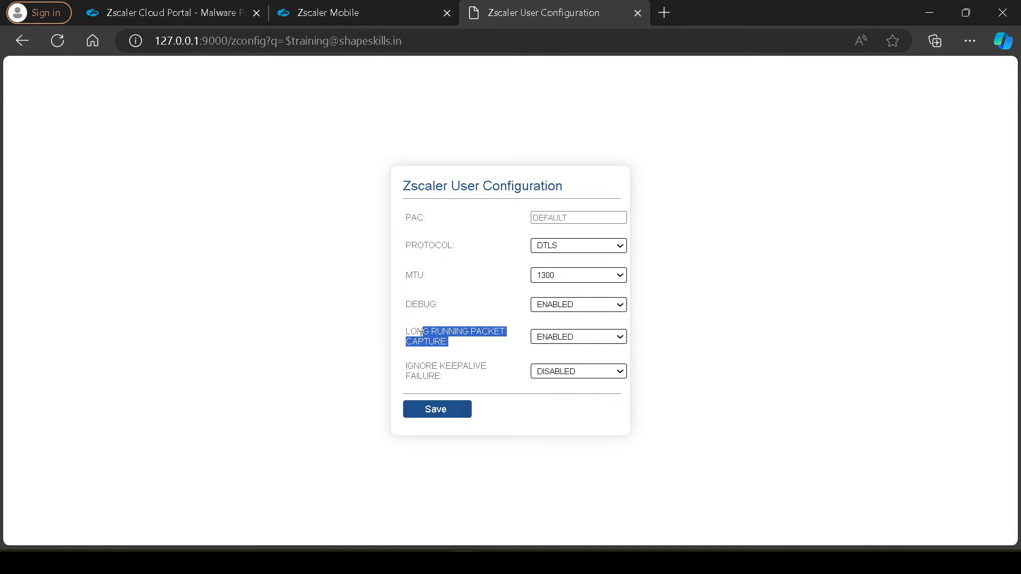
Switch to Zscaler Client Connector, start a packet capture, and check the Internet Security connection and the capture status
key("alt+Tab")
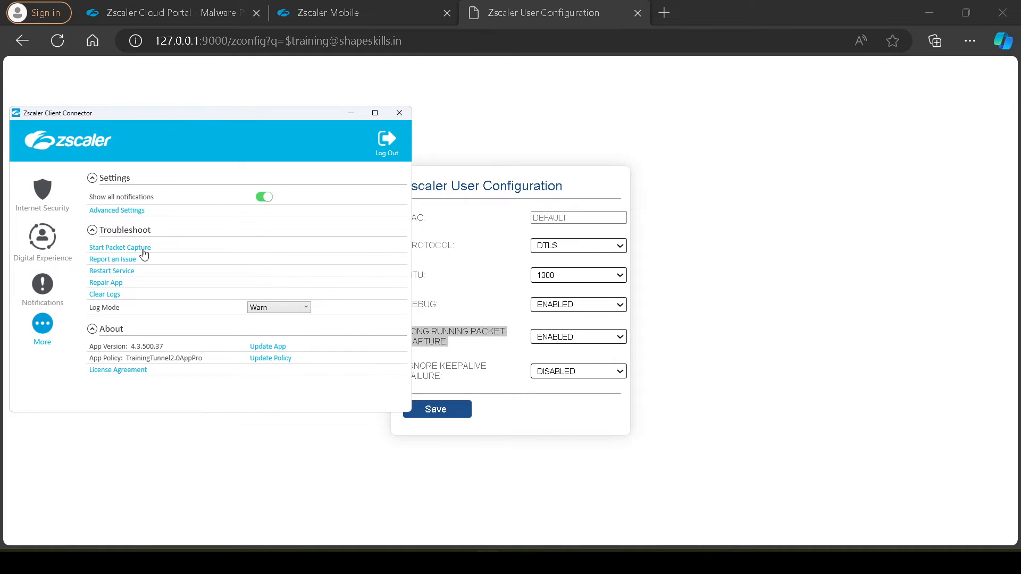
left_click(136, 249)
left_click(48, 207)
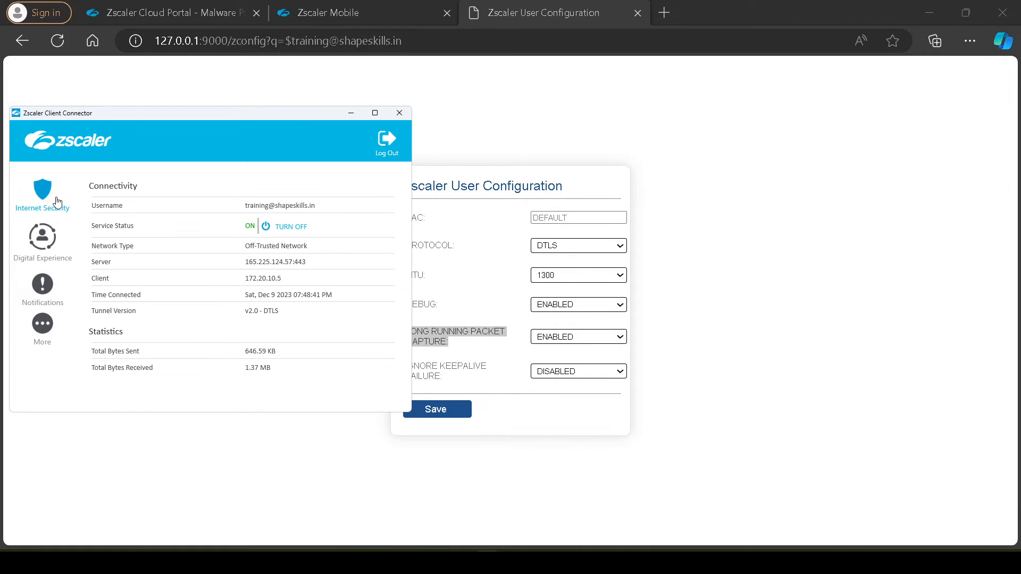
left_click(51, 325)
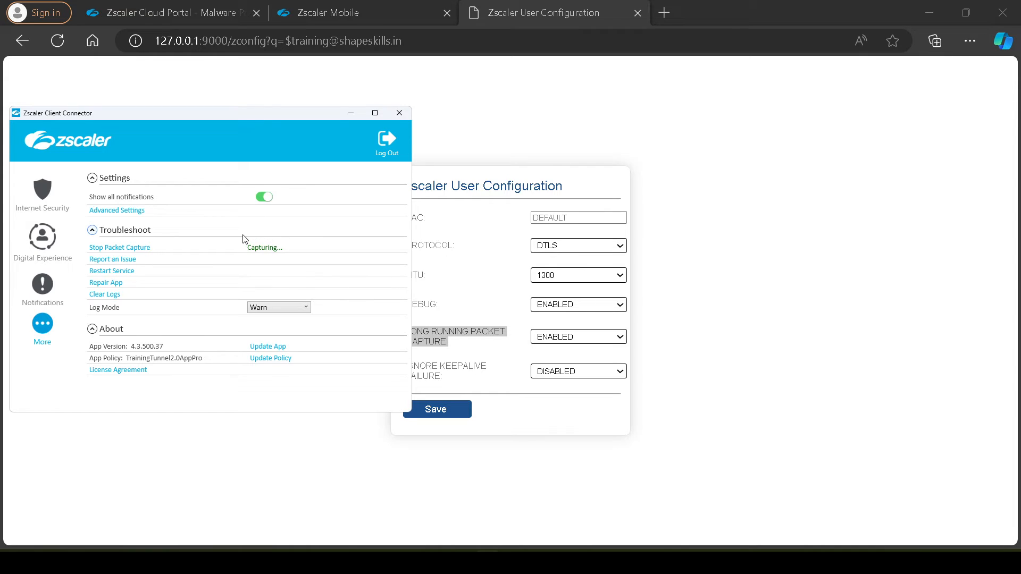
Save the configuration with Long Running Packet Capture enabled and bring Zscaler Client Connector back up to check the capture status
left_click(716, 330)
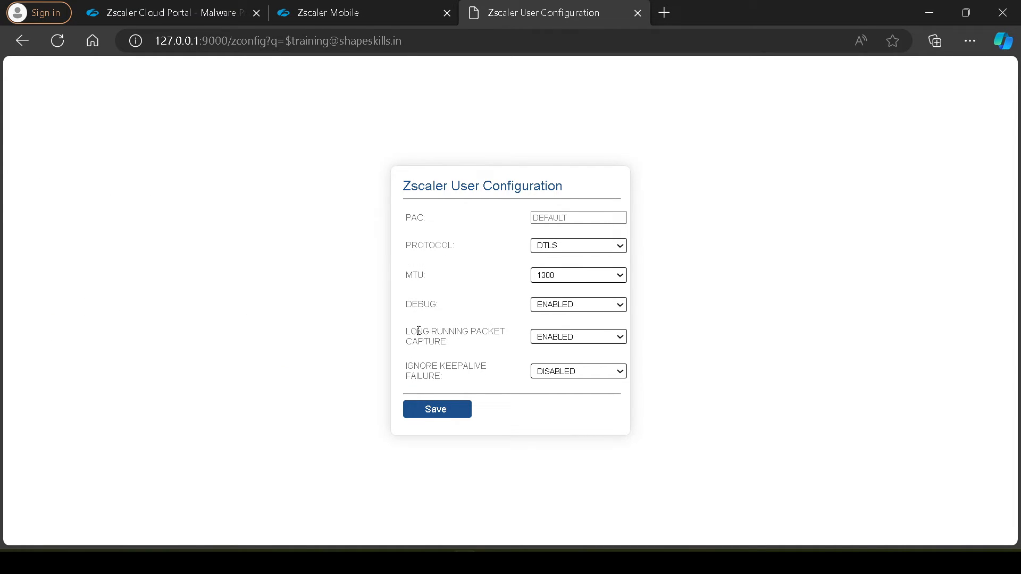
left_click_drag(407, 336, 463, 345)
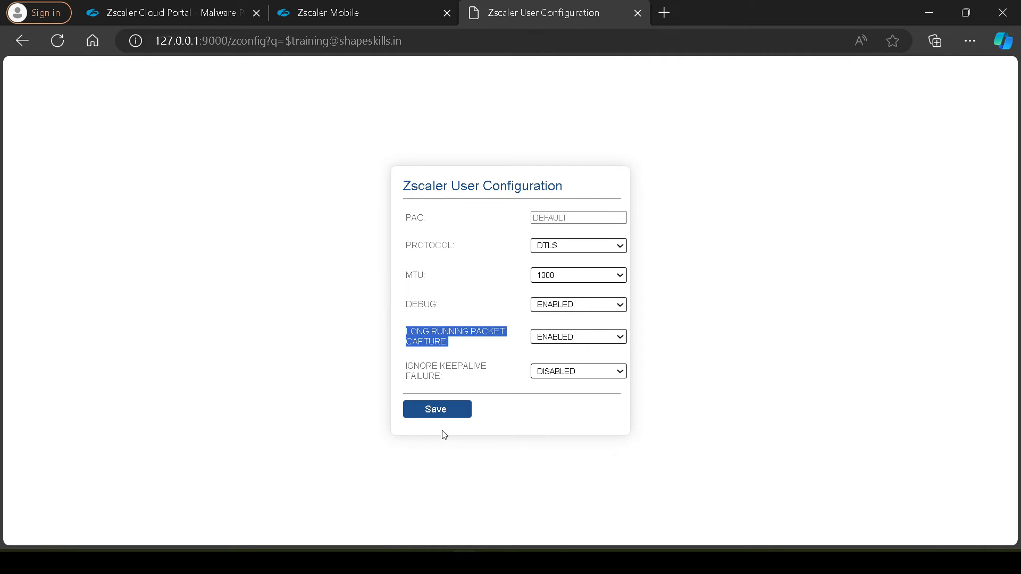
left_click(444, 414)
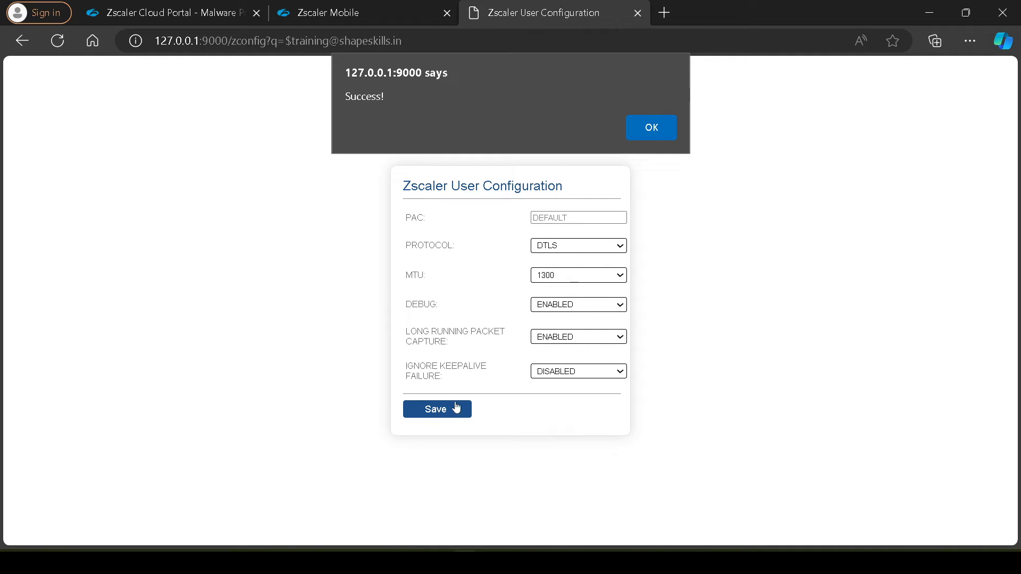
left_click(653, 137)
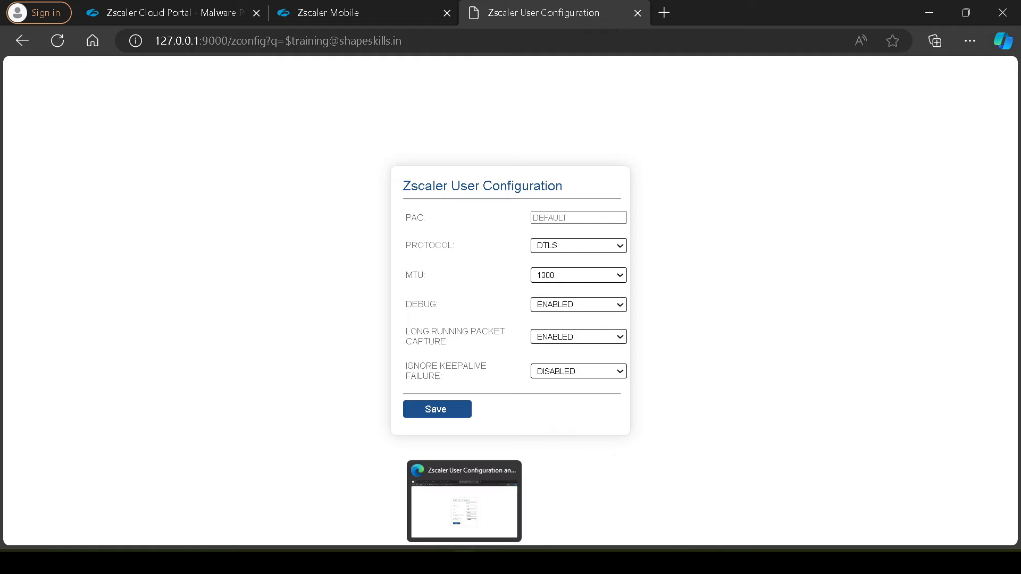
left_click(487, 563)
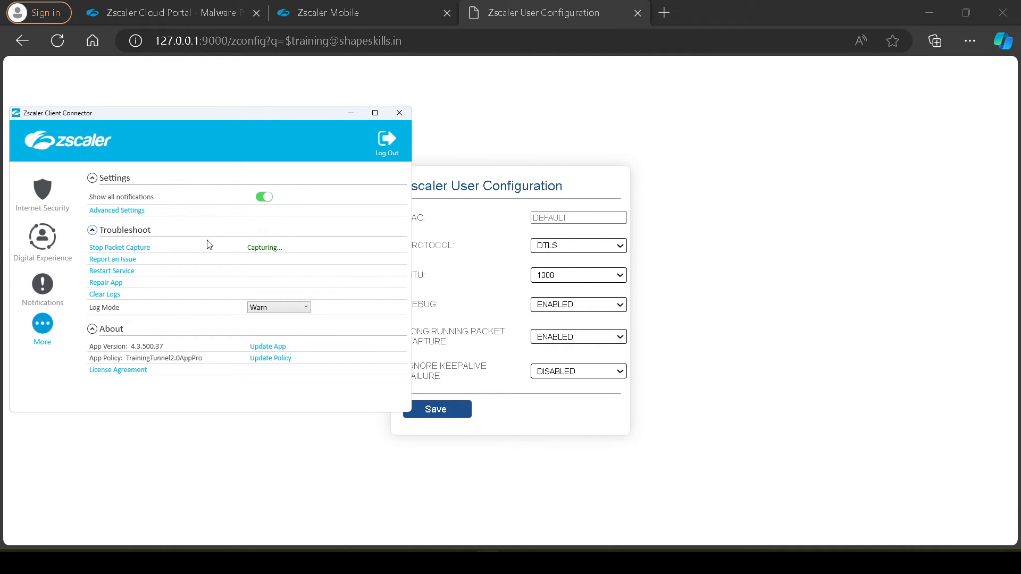
Set Ignore Keepalive Failure to Enabled on the local configuration page and check the Internet Security connection in Zscaler Client Connector
left_click(740, 327)
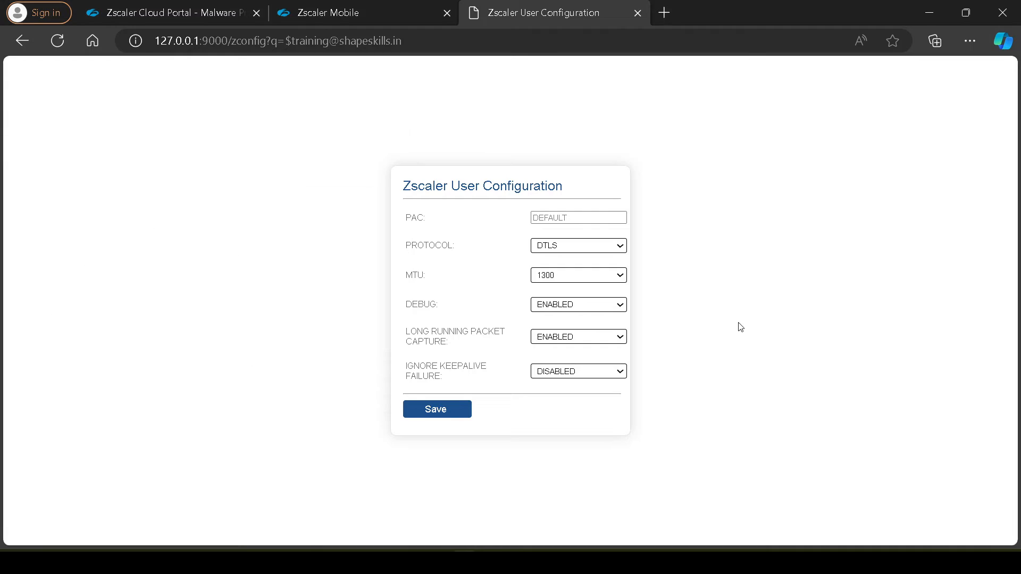
left_click(553, 372)
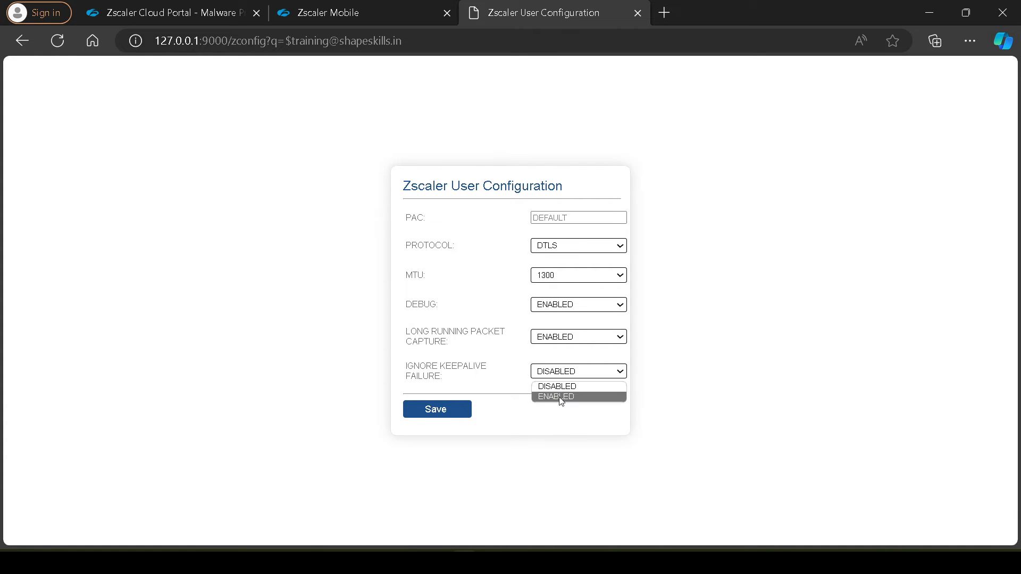
left_click(561, 394)
left_click(560, 371)
left_click(558, 386)
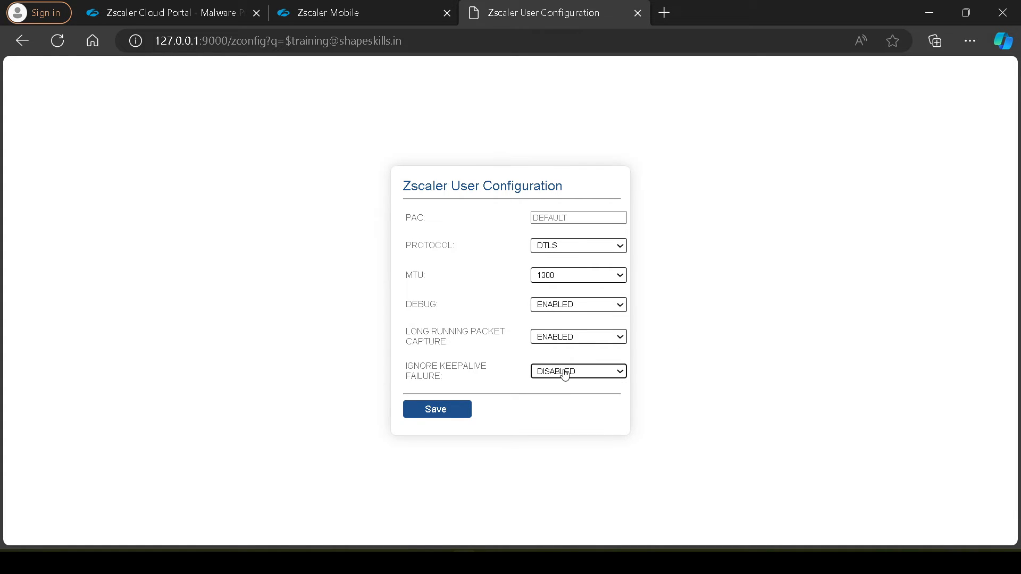
left_click(564, 374)
left_click(564, 395)
left_click(569, 373)
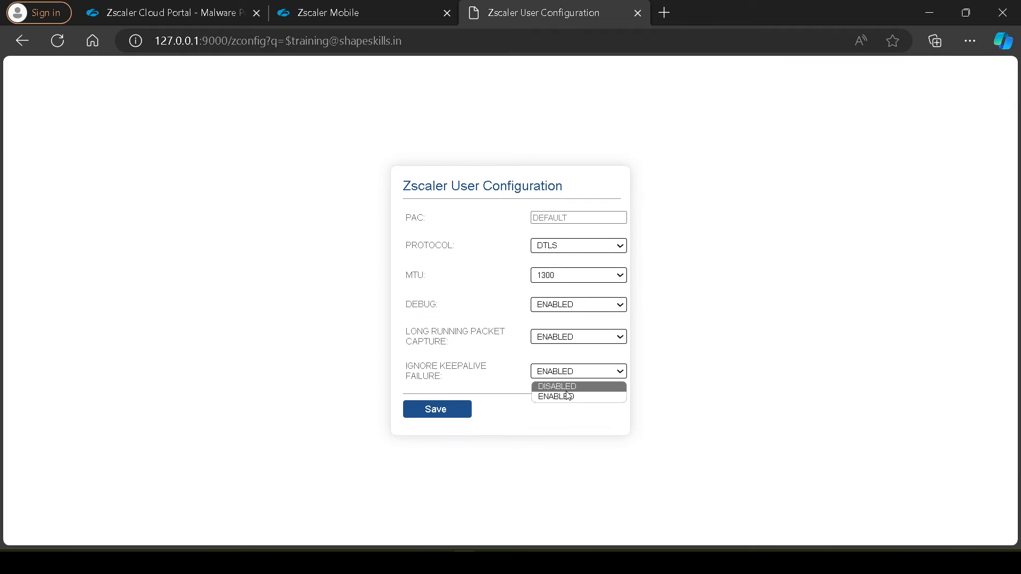
left_click(567, 388)
left_click(568, 375)
left_click(567, 398)
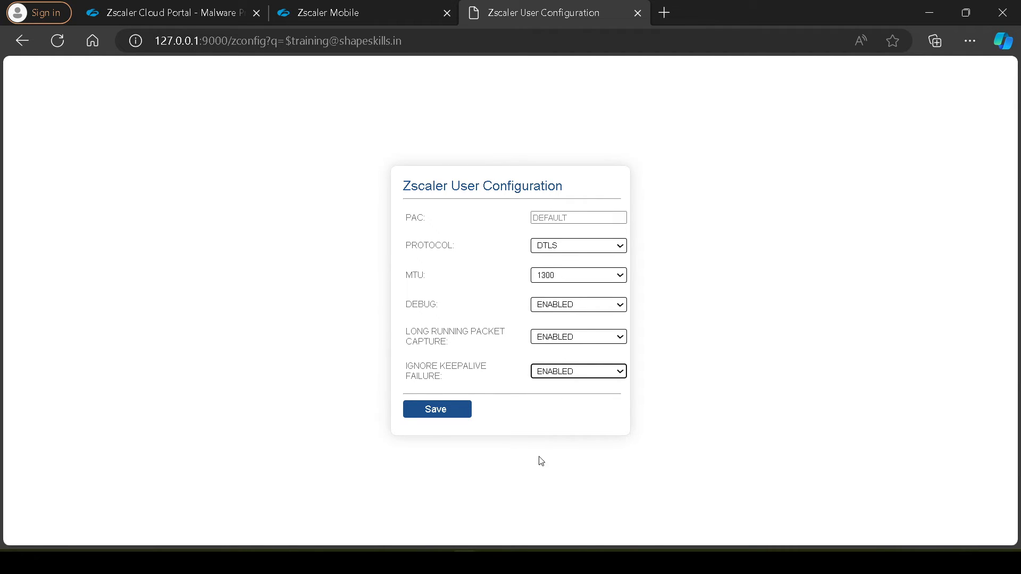
left_click(487, 563)
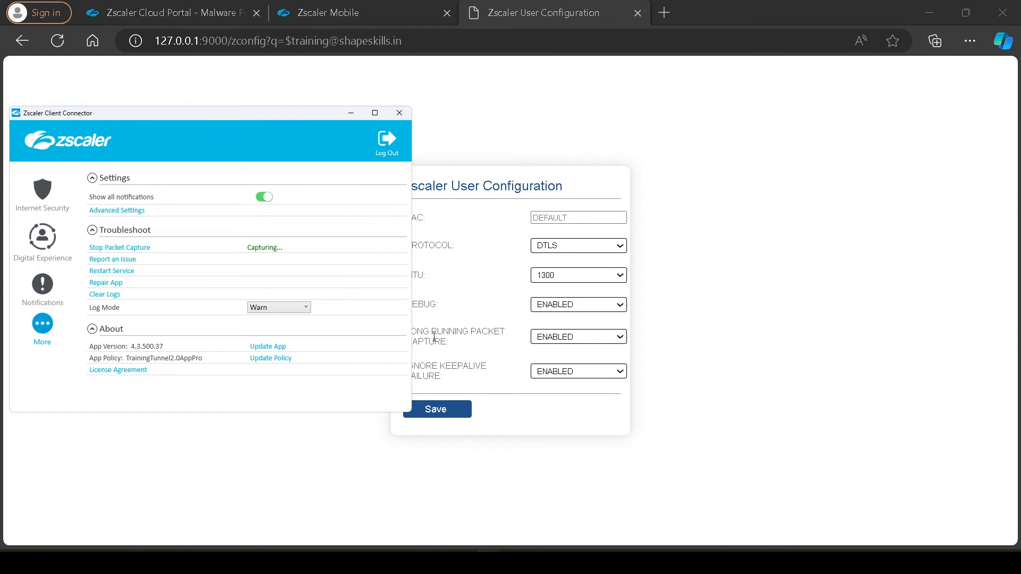
left_click(43, 196)
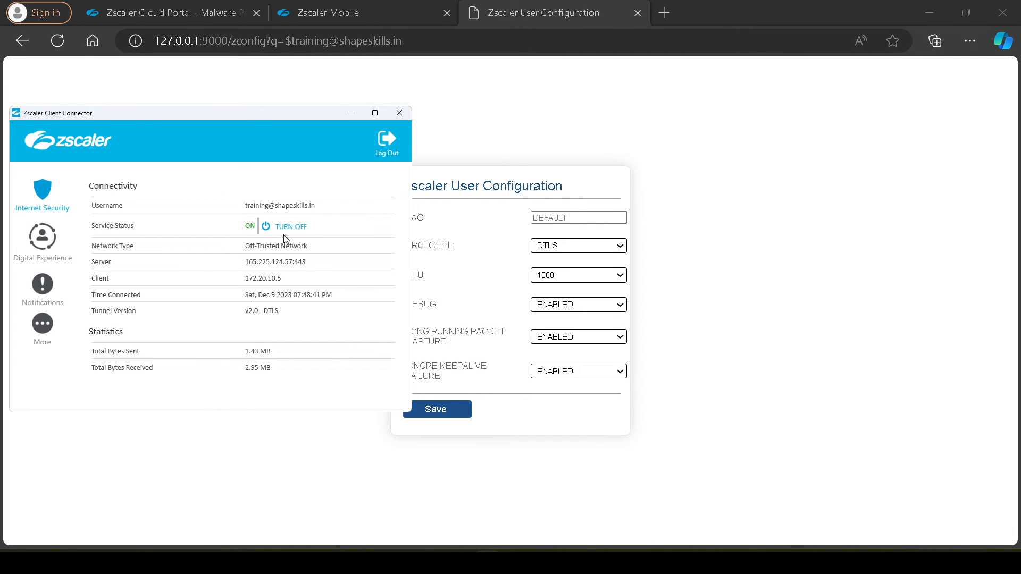
Set Ignore Keepalive Failure to Disabled on the local configuration page and save the configuration
left_click(584, 373)
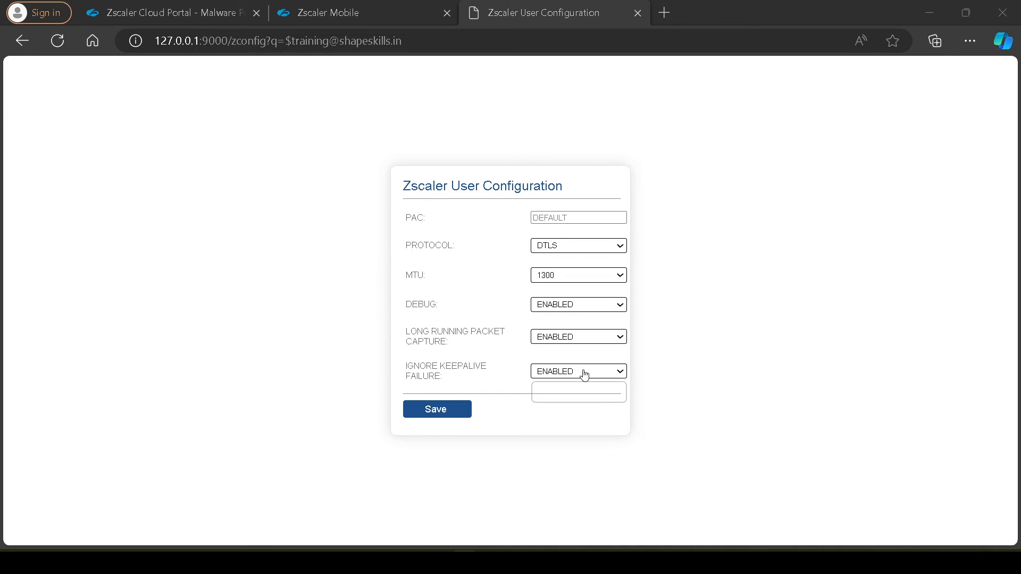
left_click(565, 388)
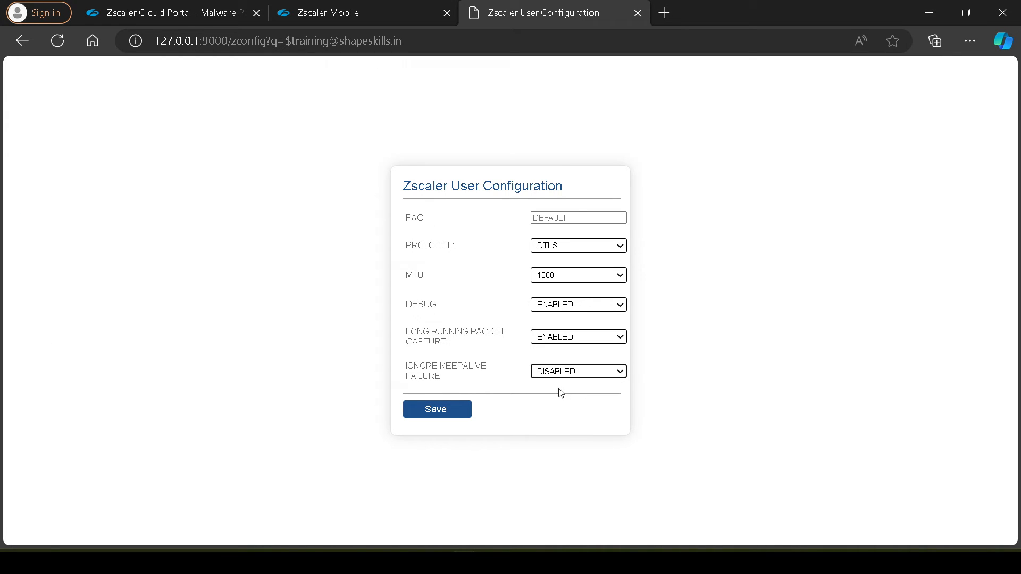
left_click(448, 409)
left_click(652, 131)
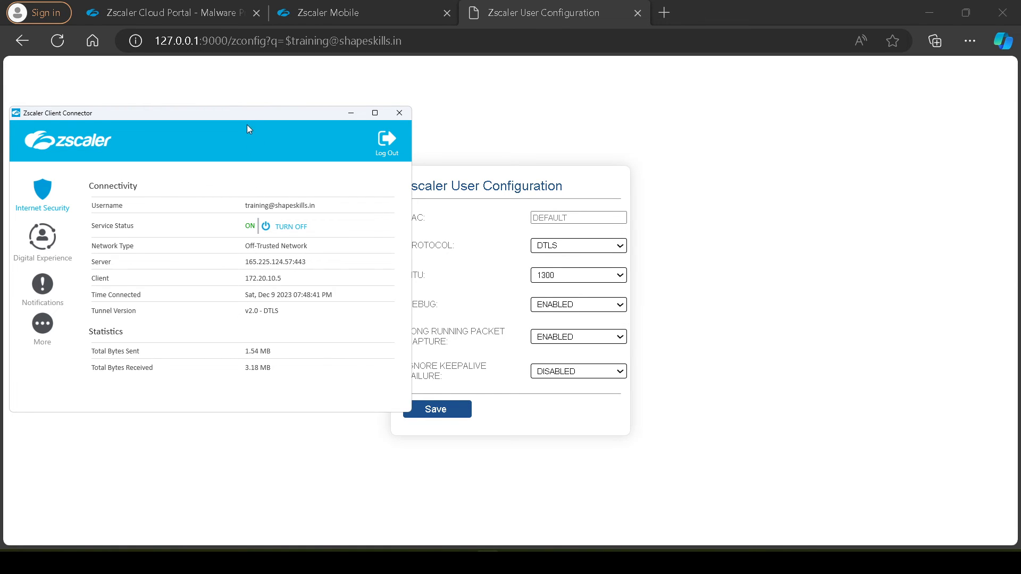
Open the TrainingTunnel2.0ForwardingPro forwarding profile in the Zscaler Mobile admin portal and expand its Z-Tunnel 2.0 Transport Settings
left_click_drag(247, 125, 883, 149)
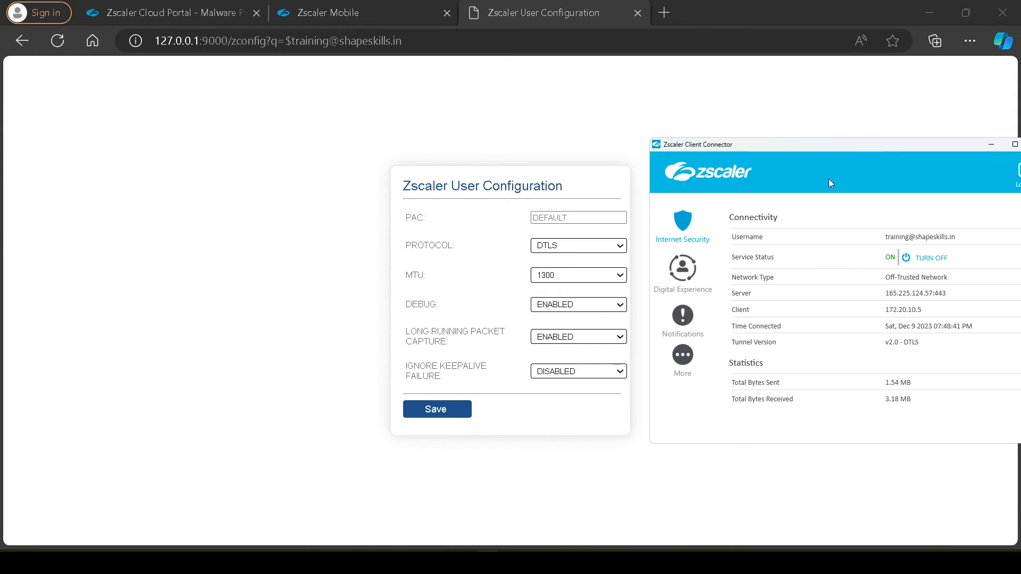
left_click_drag(733, 144, 158, 54)
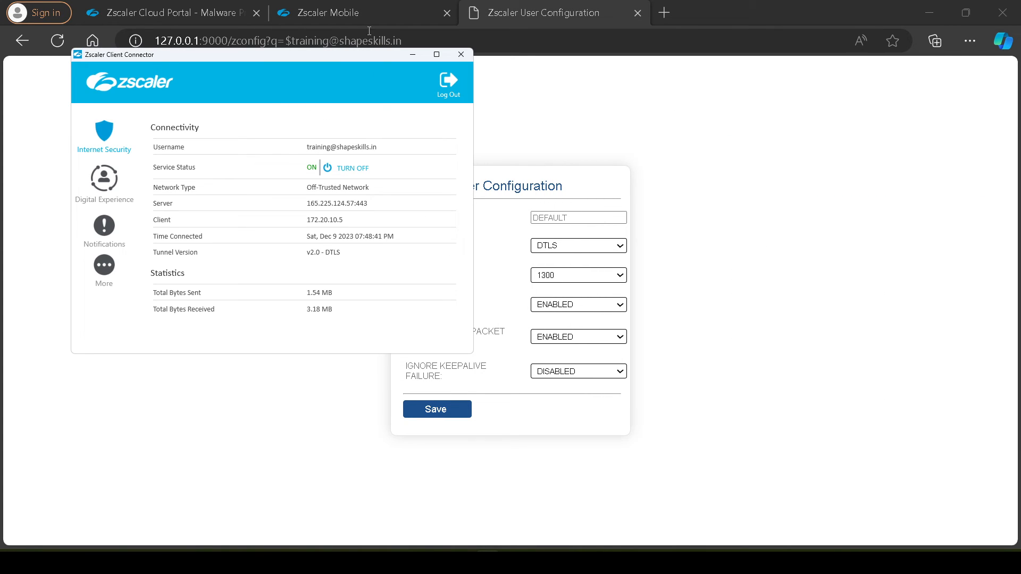
left_click(367, 14)
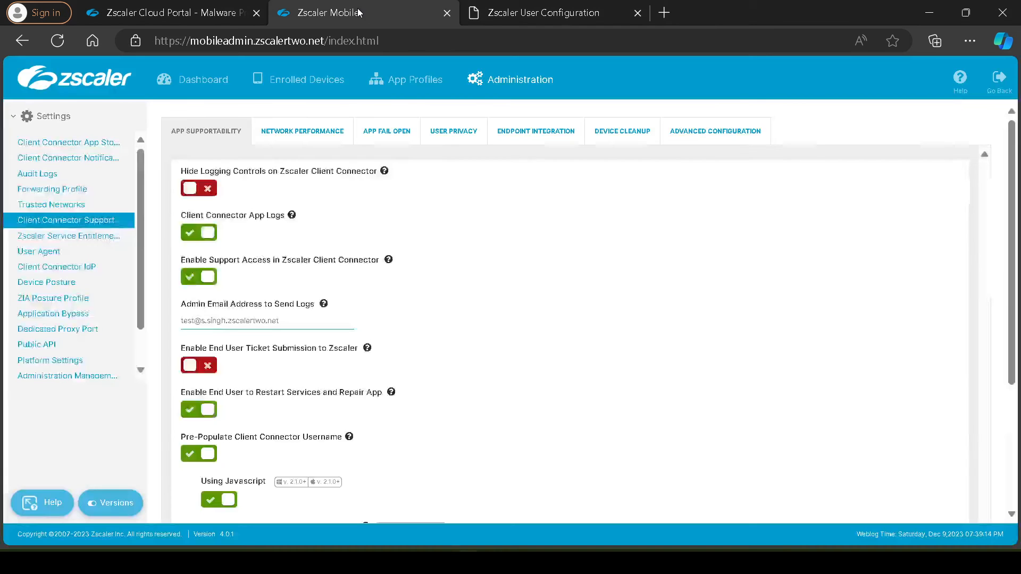
left_click(416, 82)
left_click(512, 81)
left_click(64, 192)
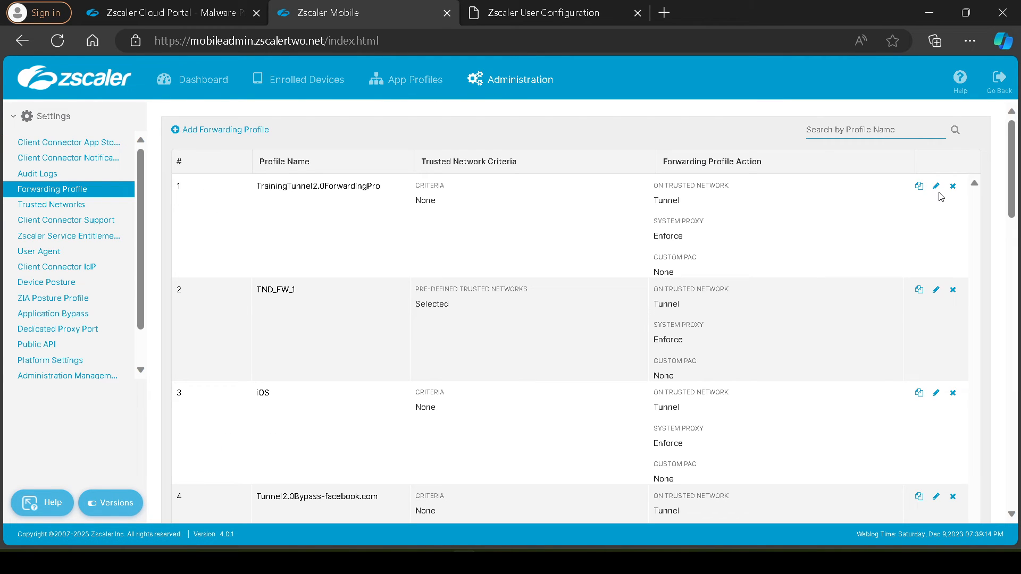
left_click(936, 185)
scroll(490, 237, "down", 5)
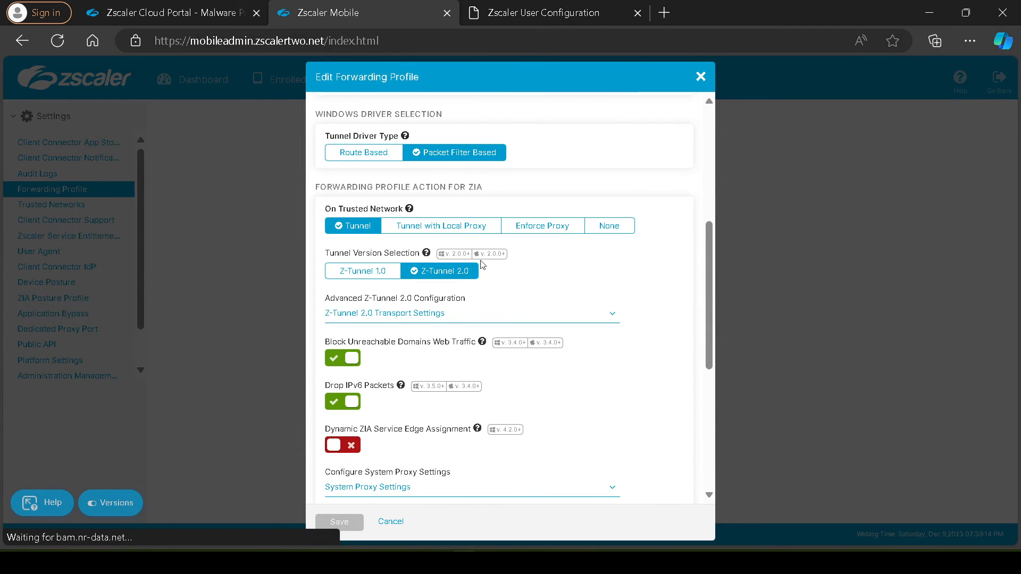
scroll(483, 264, "down", 1)
left_click(471, 256)
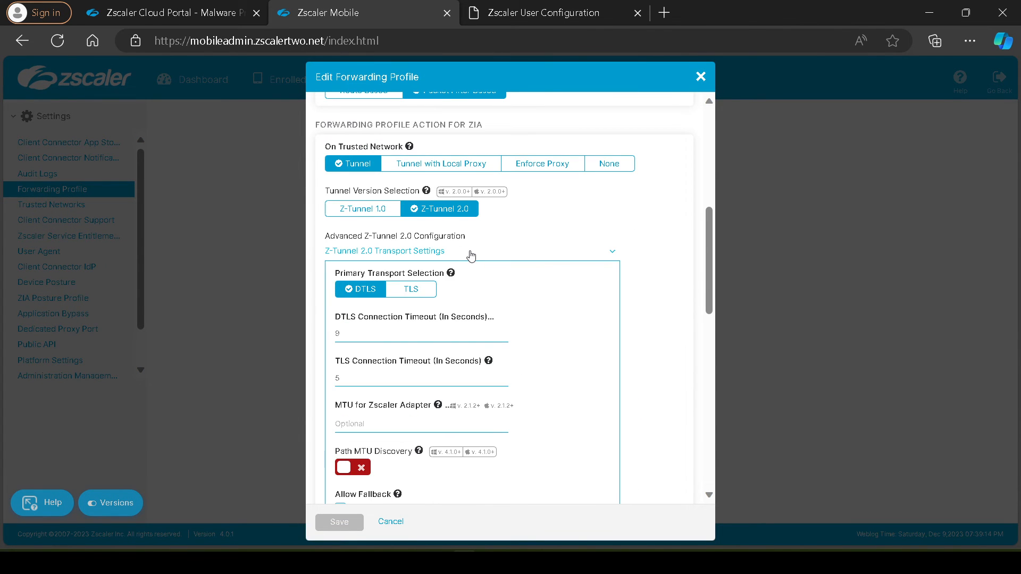
Switch the forwarding profile's Primary Transport Selection back and forth between TLS and DTLS, ending on DTLS
scroll(470, 255, "down", 1)
left_click(412, 228)
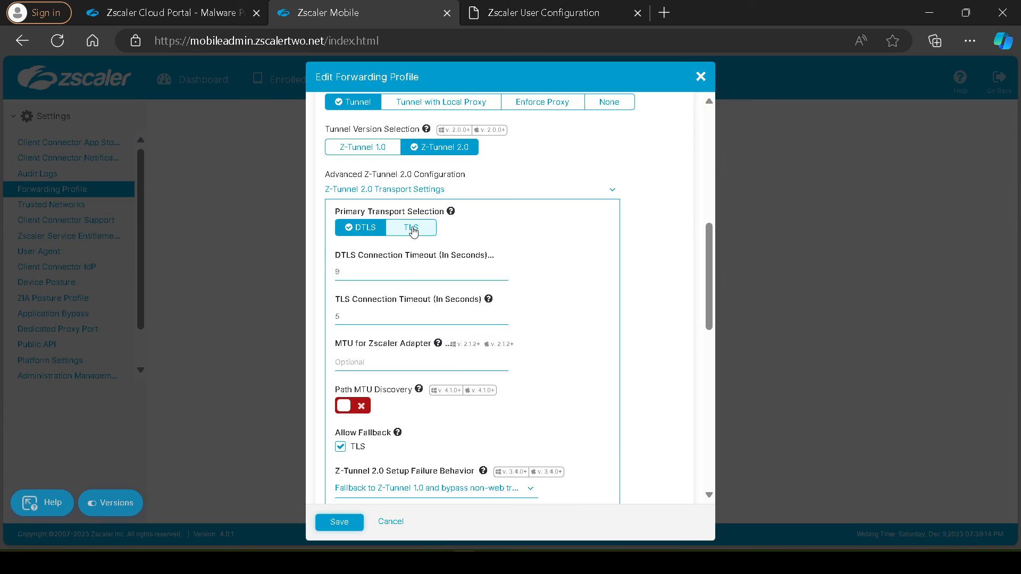
left_click(377, 232)
left_click(404, 229)
left_click(375, 230)
left_click(405, 229)
left_click(368, 230)
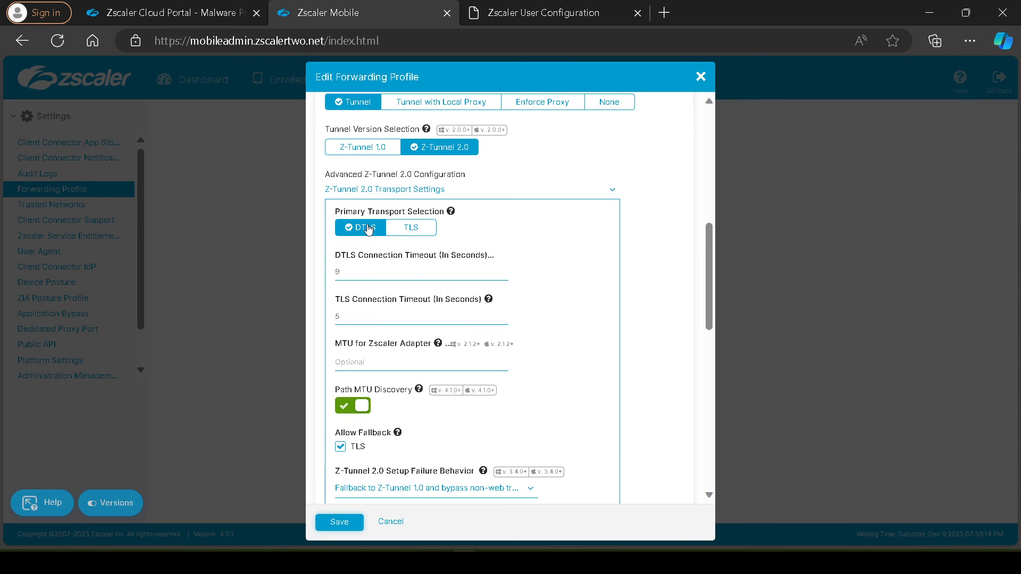
Review the forwarding profile's MTU, Path MTU Discovery and fallback settings against the local configuration page, and close the profile without saving
scroll(407, 228, "down", 1)
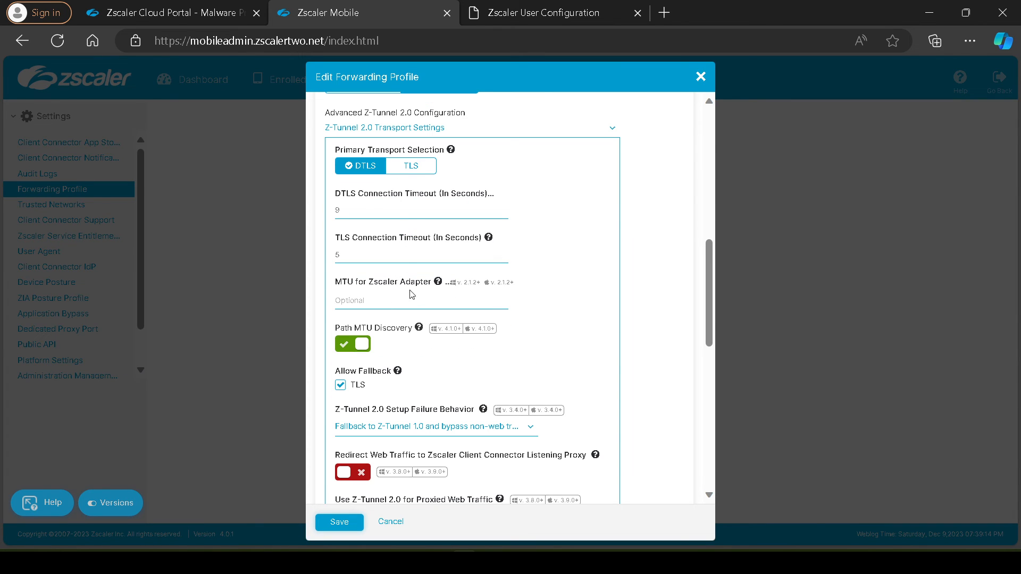
left_click(360, 300)
scroll(405, 284, "down", 1)
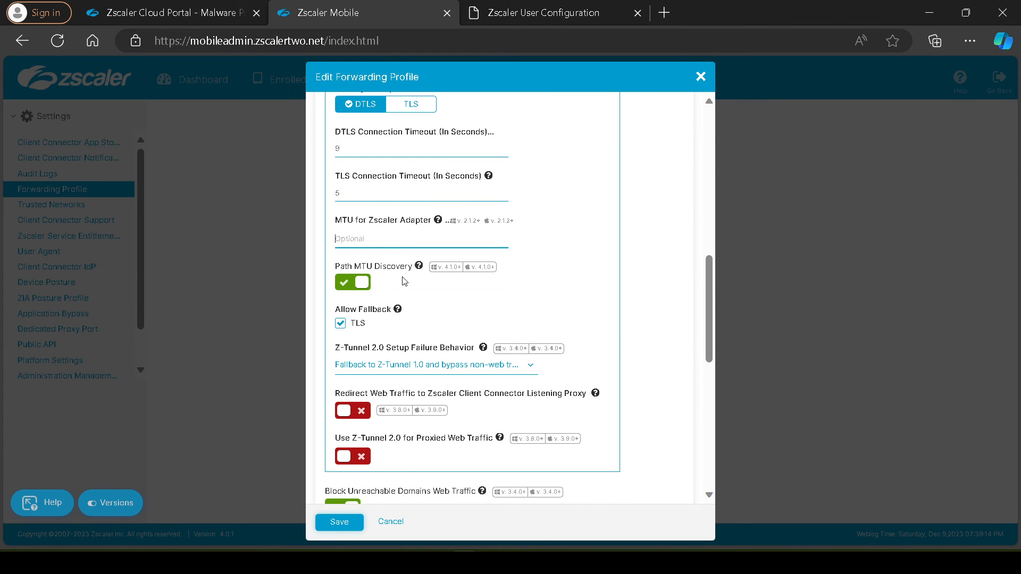
scroll(404, 282, "down", 1)
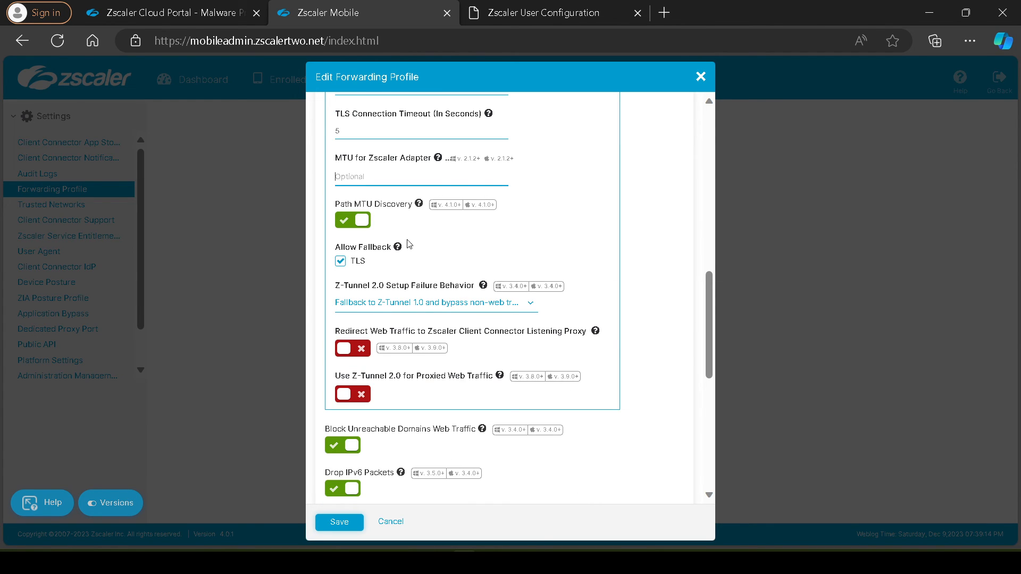
left_click(538, 25)
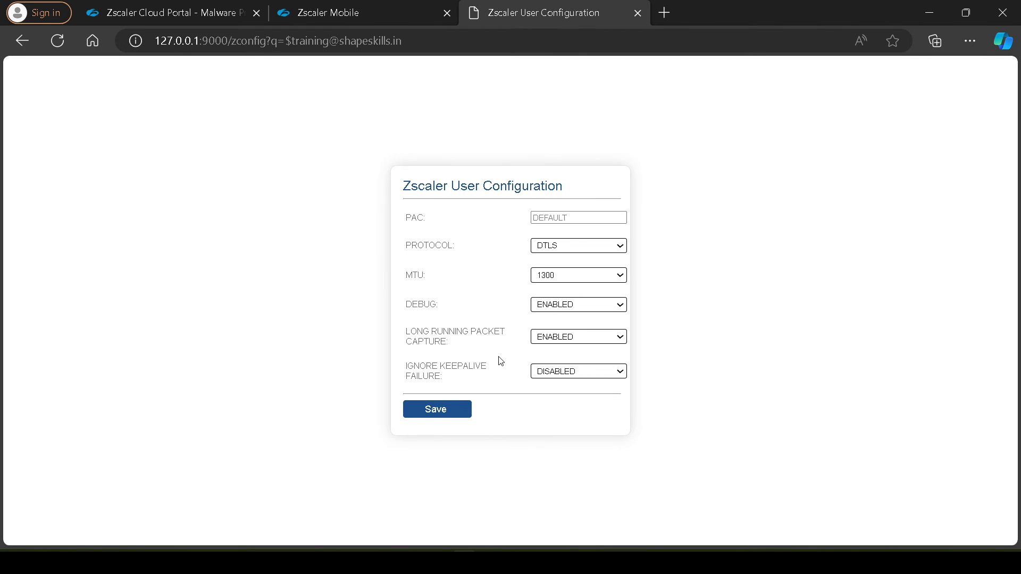
left_click(385, 7)
scroll(498, 305, "down", 1)
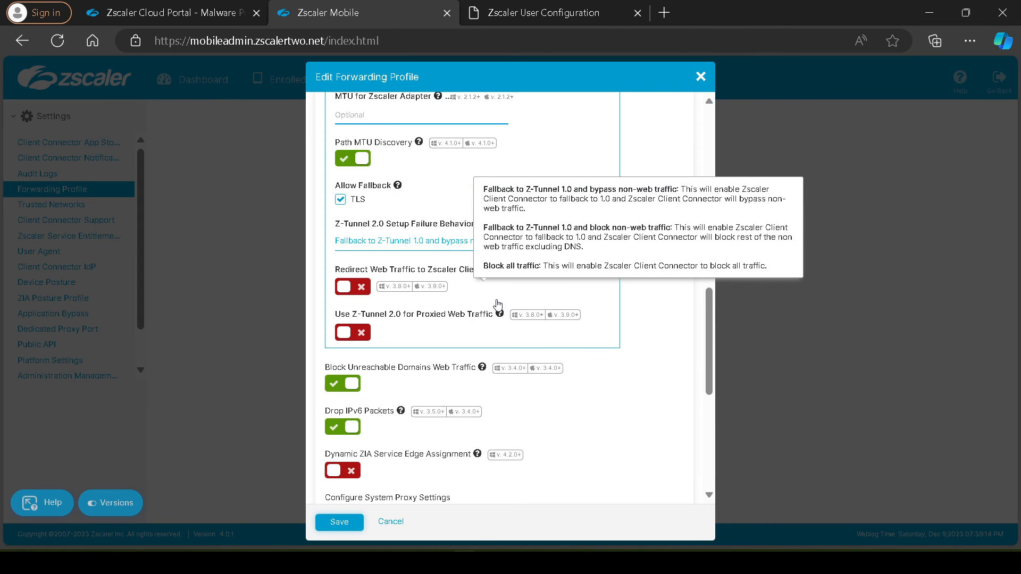
scroll(498, 304, "down", 5)
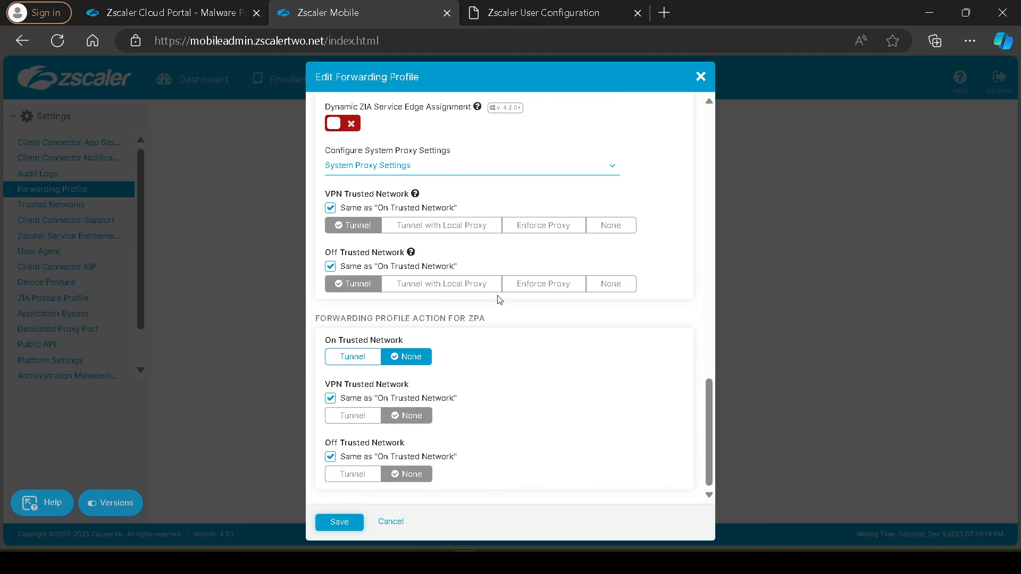
scroll(500, 299, "up", 15)
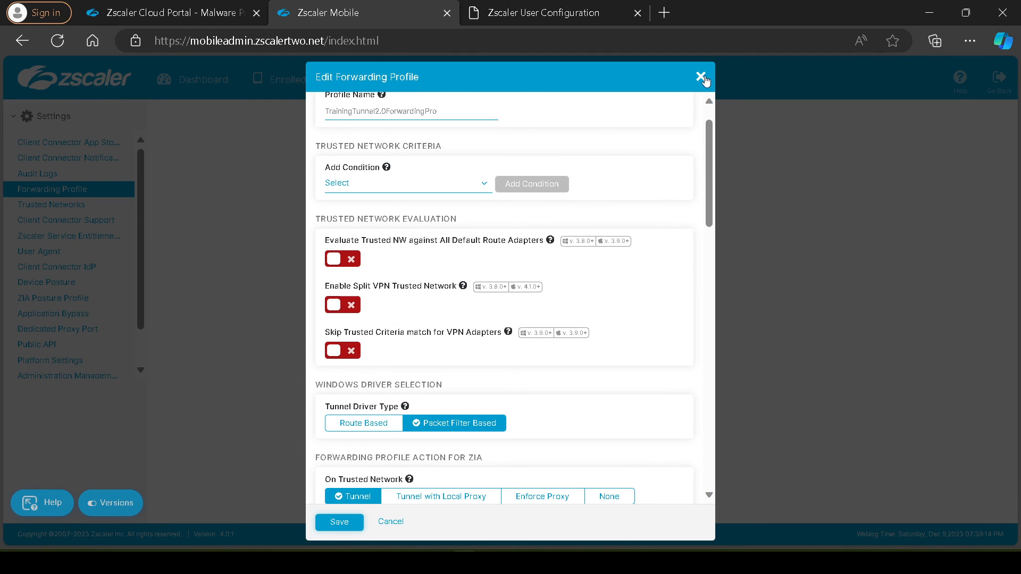
left_click(701, 77)
Highlight the Debug label on the local configuration page and open the ZPA-App-Pro Windows policy for editing in the admin portal
left_click(573, 18)
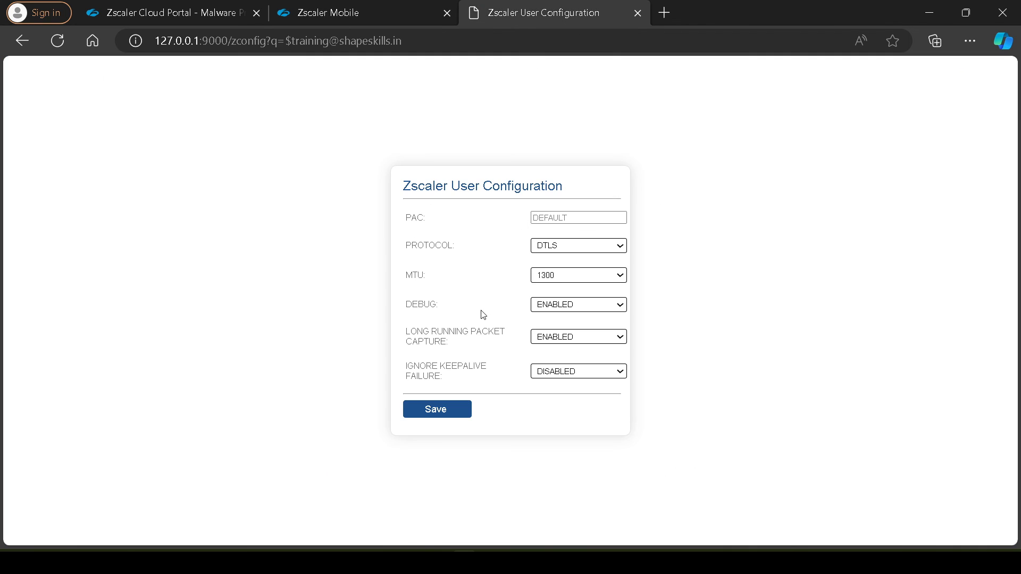
left_click_drag(436, 301, 410, 302)
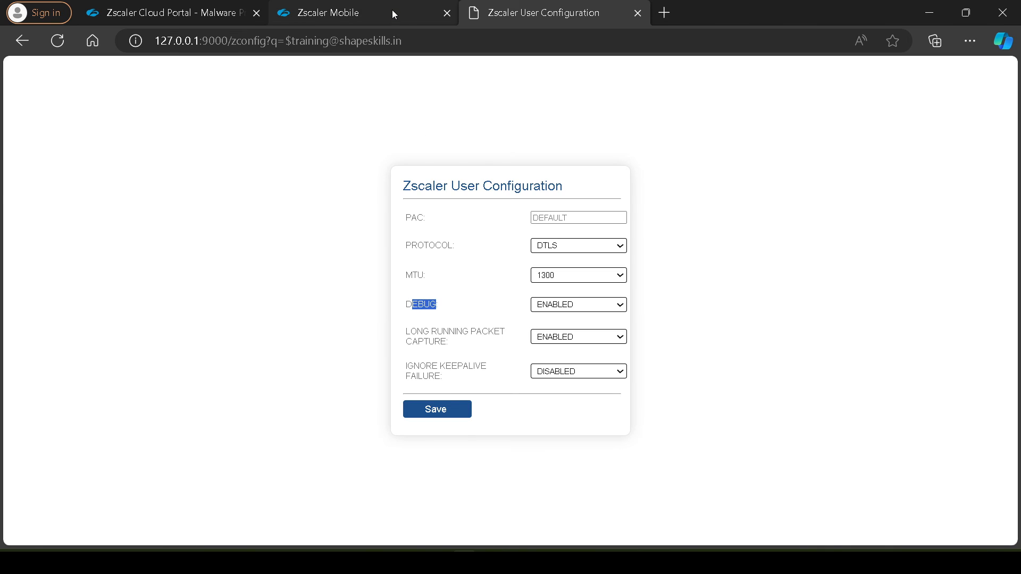
left_click(392, 9)
left_click(410, 88)
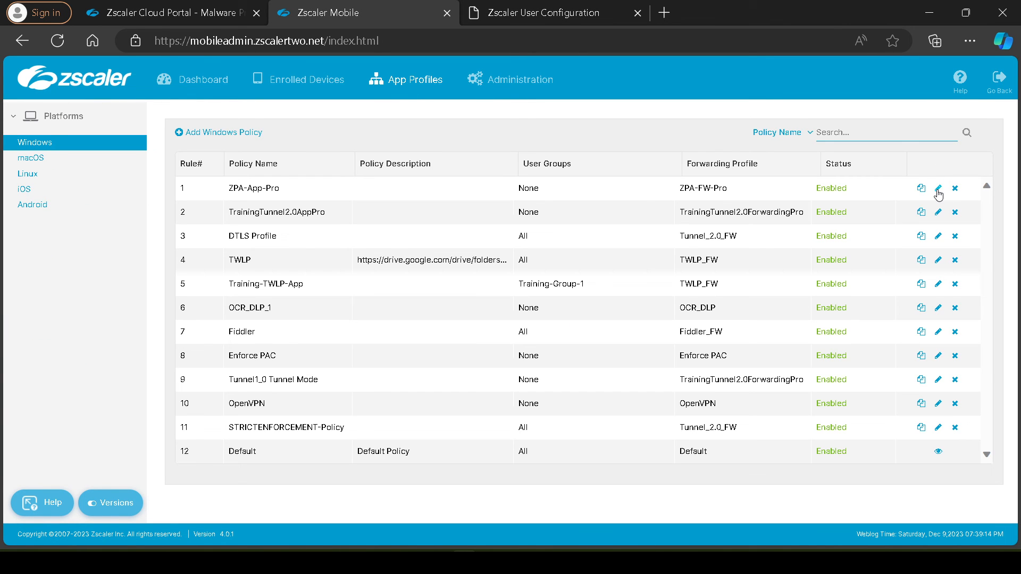
left_click(308, 196)
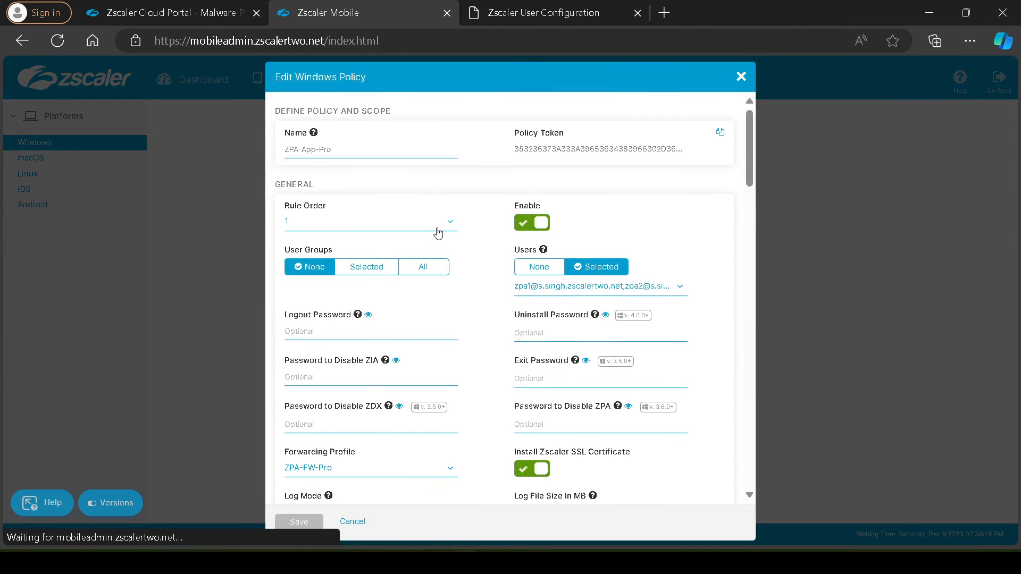
Set the Log Mode of the ZPA-App-Pro Windows policy to Warn
scroll(436, 227, "down", 1)
scroll(436, 228, "down", 1)
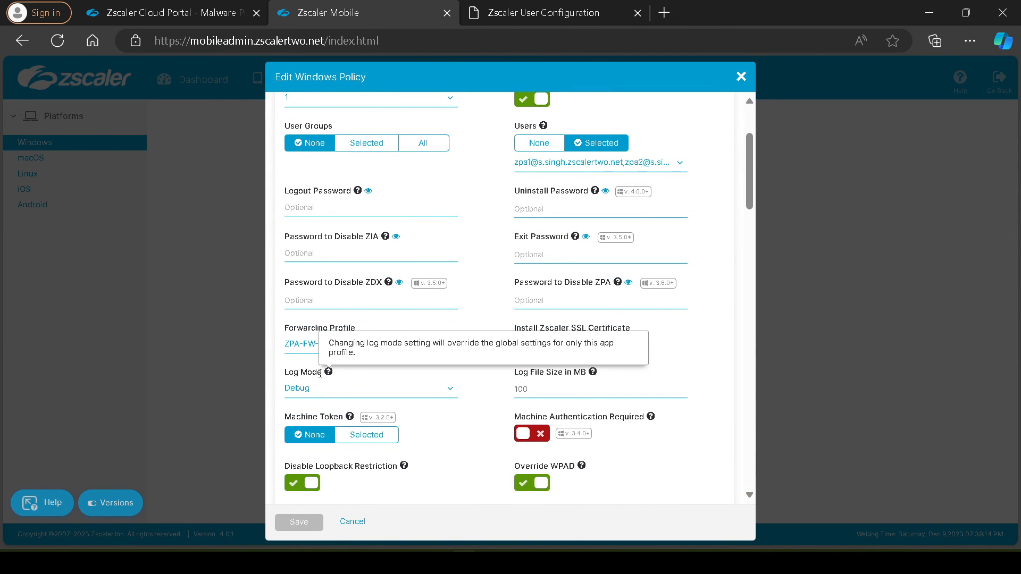
left_click_drag(324, 375, 276, 377)
left_click(318, 394)
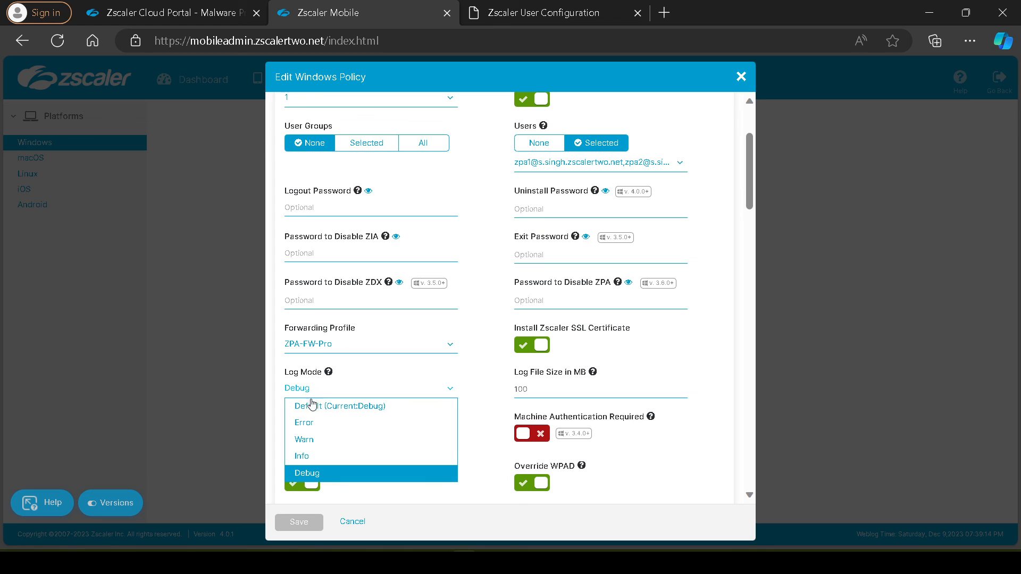
left_click(318, 438)
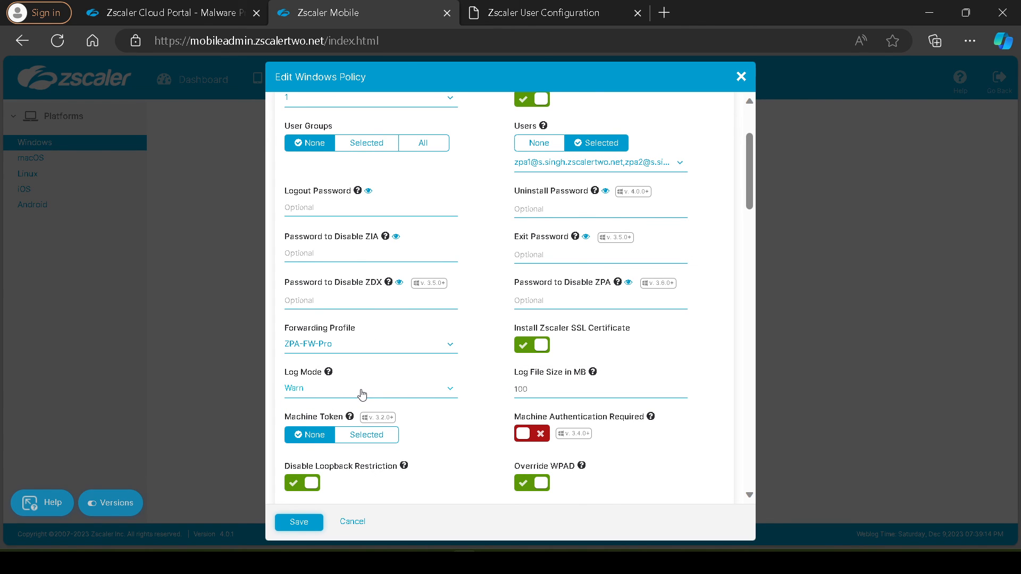
Return to the local configuration page and highlight the settings from Protocol down to Ignore Keepalive Failure
left_click(509, 11)
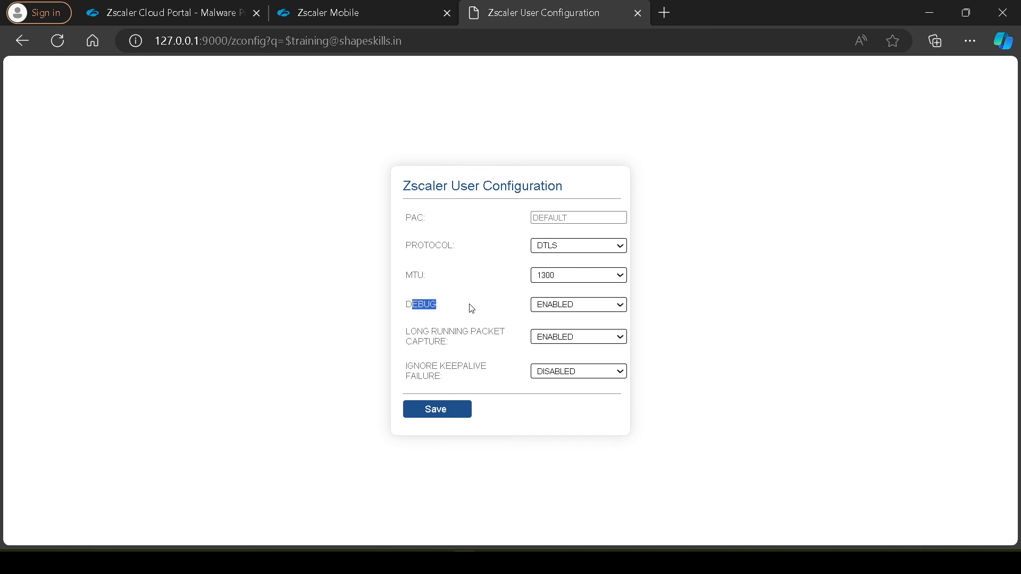
left_click_drag(472, 308, 399, 305)
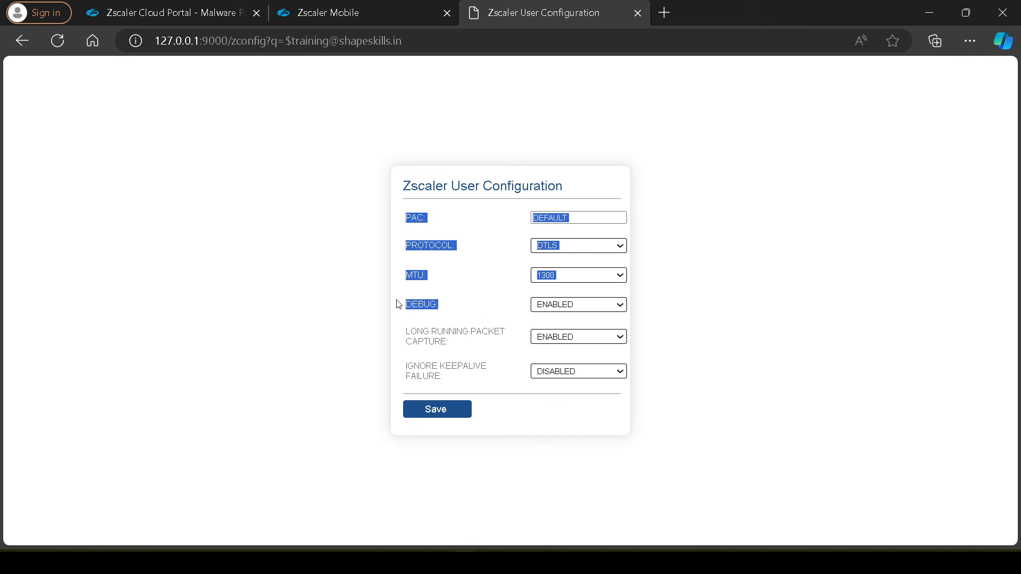
left_click(493, 288)
left_click_drag(407, 244, 461, 384)
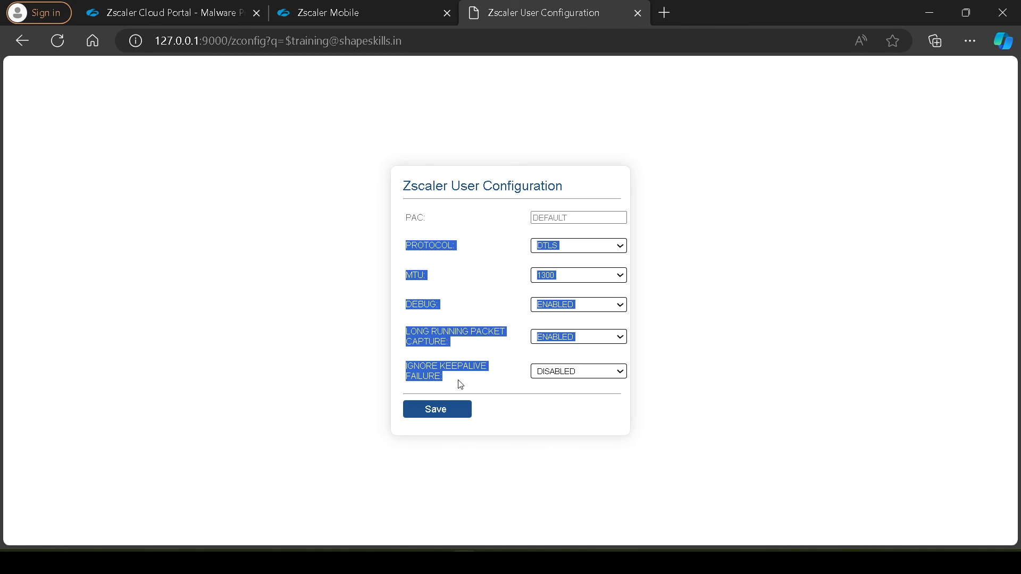
left_click(471, 314)
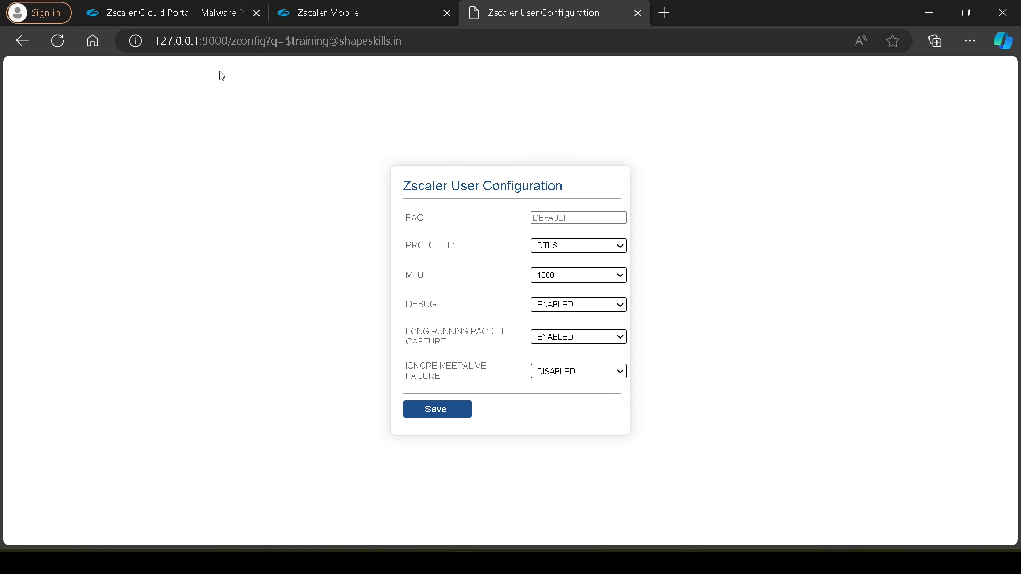
Highlight the local address and port 127.0.0.1:9000 in the configuration page's URL
left_click_drag(155, 40, 208, 40)
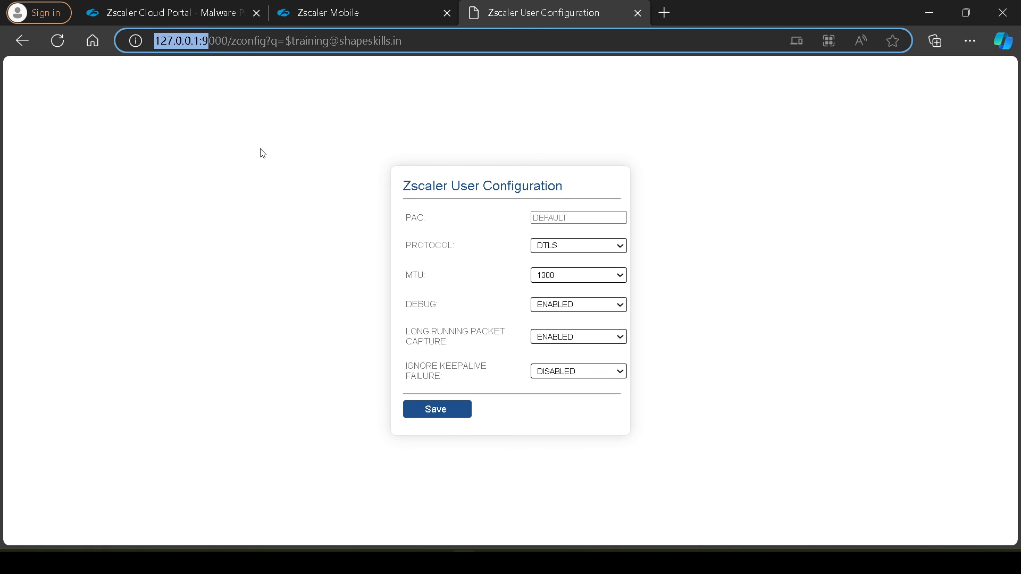
double_click(215, 40)
left_click(256, 186)
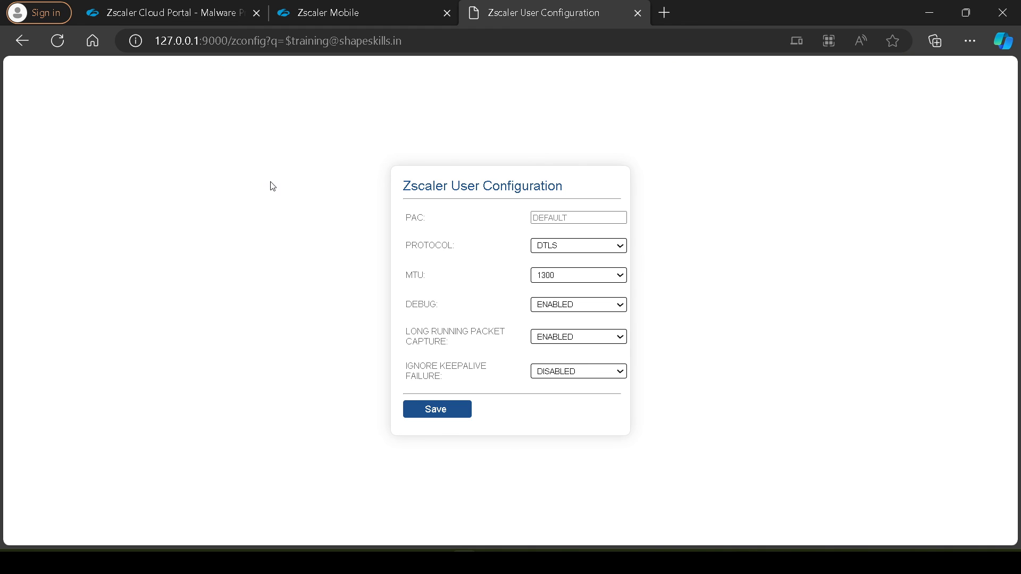
Highlight the page title Zscaler User Configuration and clear the selection
double_click(546, 187)
left_click(722, 196)
left_click_drag(402, 187, 593, 187)
left_click(573, 130)
left_click(534, 563)
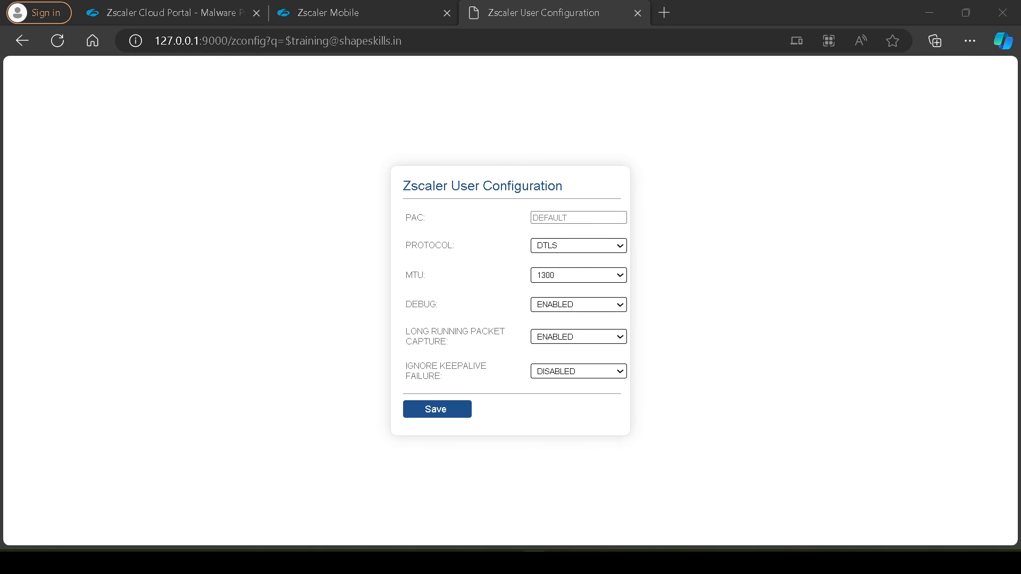